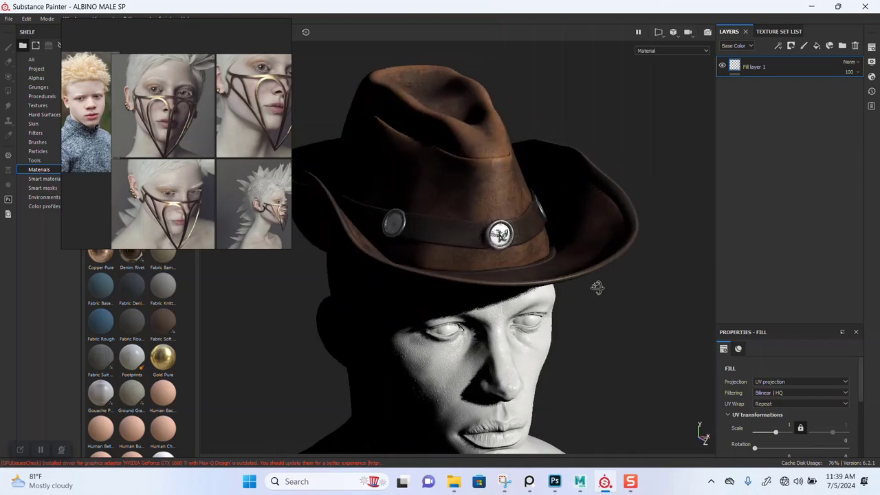
Examine the cowboy hat and head from several angles under rotated environment lighting
scroll(561, 317, "up", 2)
left_click_drag(561, 317, 591, 271, "alt")
right_click_drag(591, 271, 564, 278, "shift")
scroll(568, 301, "down", 2)
left_click_drag(567, 300, 554, 273, "alt")
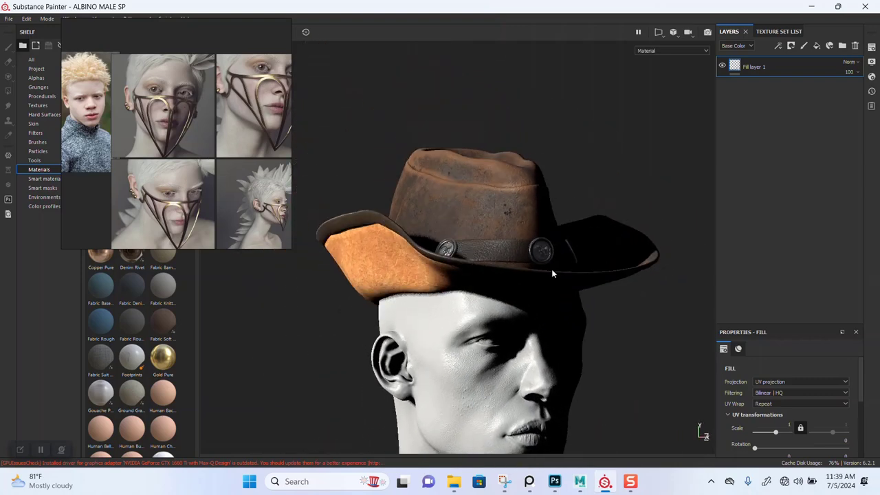
middle_click_drag(554, 306, 558, 283, "alt")
left_click_drag(558, 282, 515, 288, "alt")
middle_click_drag(514, 289, 511, 268, "alt")
left_click_drag(562, 277, 550, 280, "alt")
right_click_drag(565, 283, 536, 293, "shift")
left_click_drag(537, 294, 548, 272, "alt")
mouse_move(548, 272)
middle_mouse_down("alt")
mouse_move(537, 182)
mouse_move(520, 297)
middle_mouse_up("alt")
mouse_move(520, 297)
left_mouse_down("alt")
mouse_move(515, 303)
mouse_move(533, 291)
left_mouse_up("alt")
right_click_drag(546, 283, 524, 279, "shift")
middle_click_drag(524, 280, 532, 268, "alt")
left_click_drag(532, 268, 521, 273, "alt")
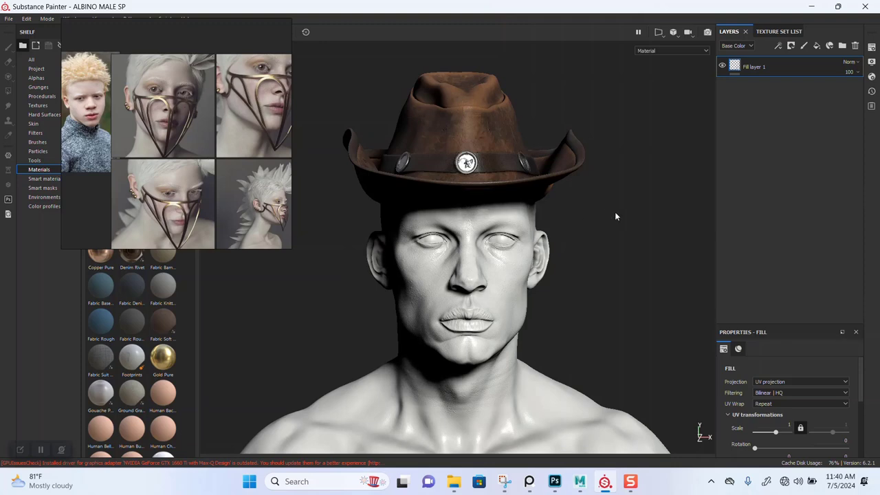
Turn off shadows in the viewport's display settings
left_click(872, 48)
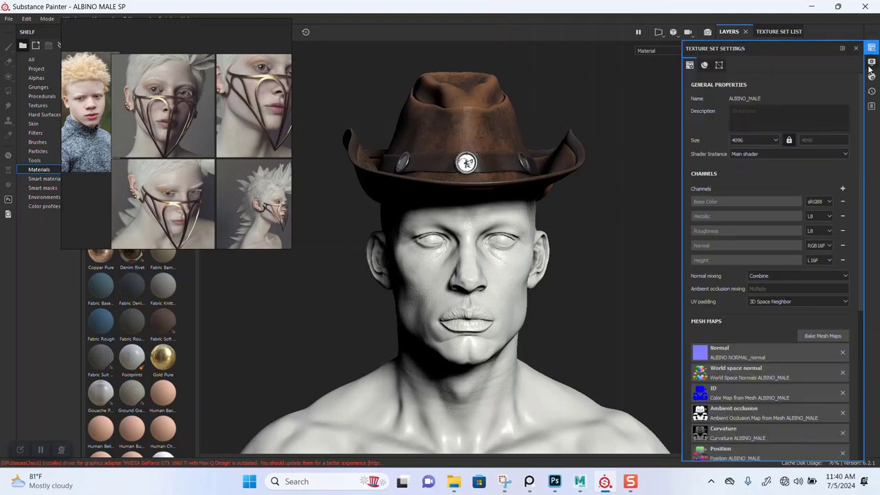
left_click(871, 62)
left_click(788, 142)
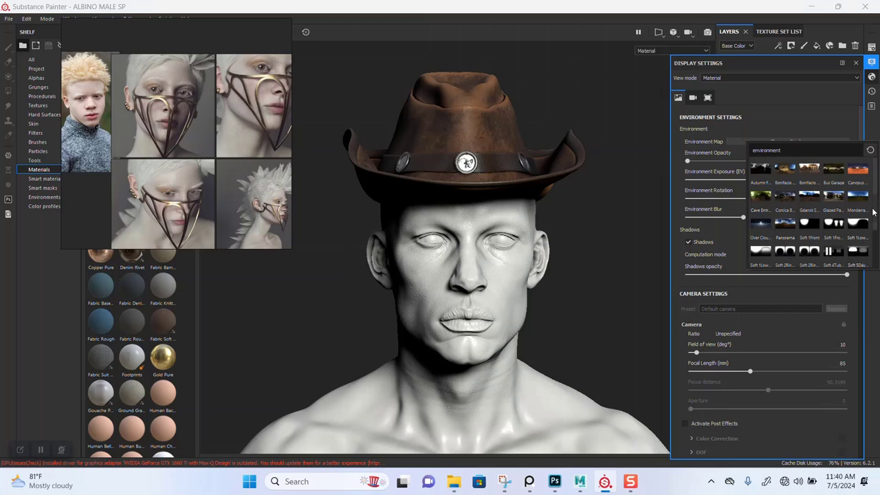
scroll(873, 220, "down", 2)
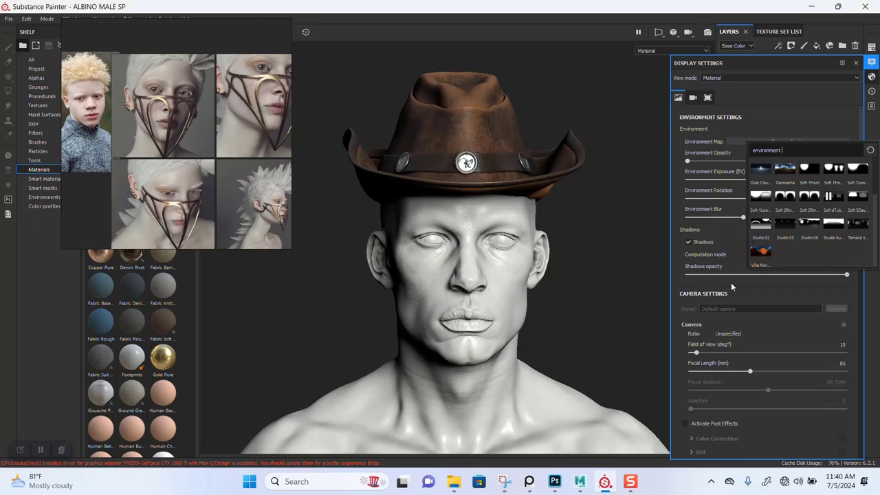
left_click(782, 130)
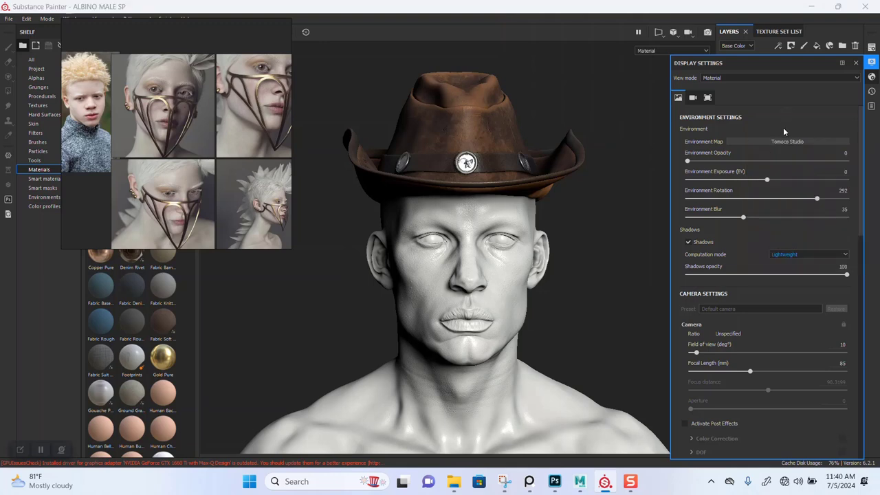
left_click(689, 243)
left_click(689, 243)
left_click(689, 243)
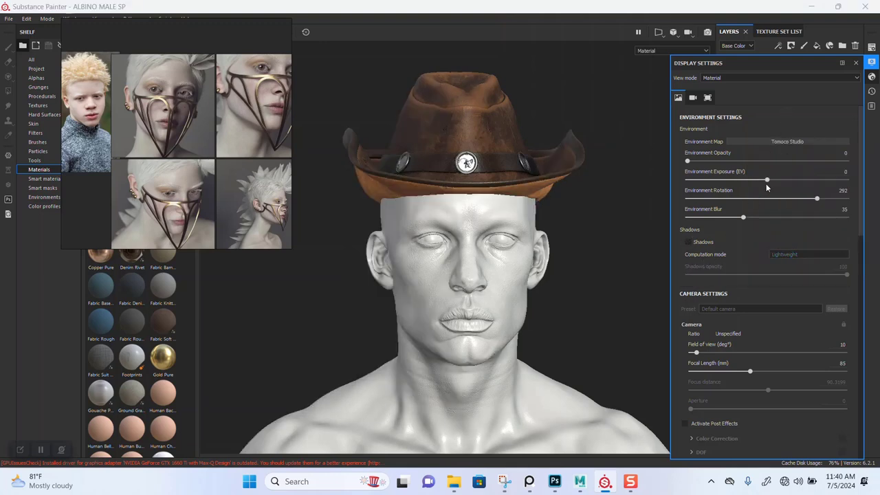
Look through the available environment maps and examine the head up close under the Tomoco Studio lighting
left_click(786, 142)
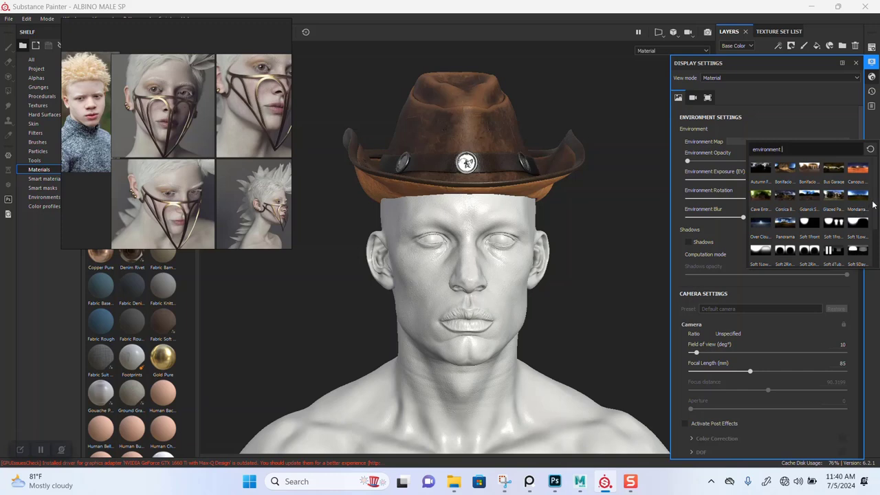
left_click_drag(873, 205, 872, 249)
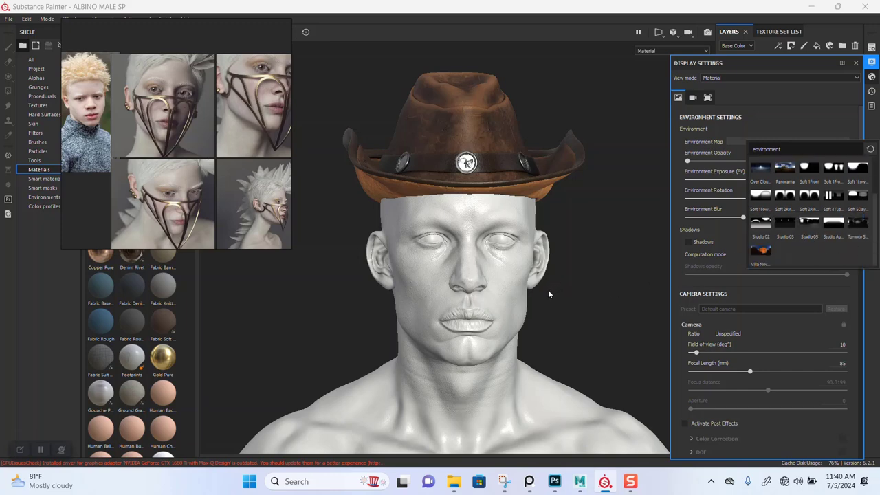
right_click_drag(539, 291, 553, 325, "alt")
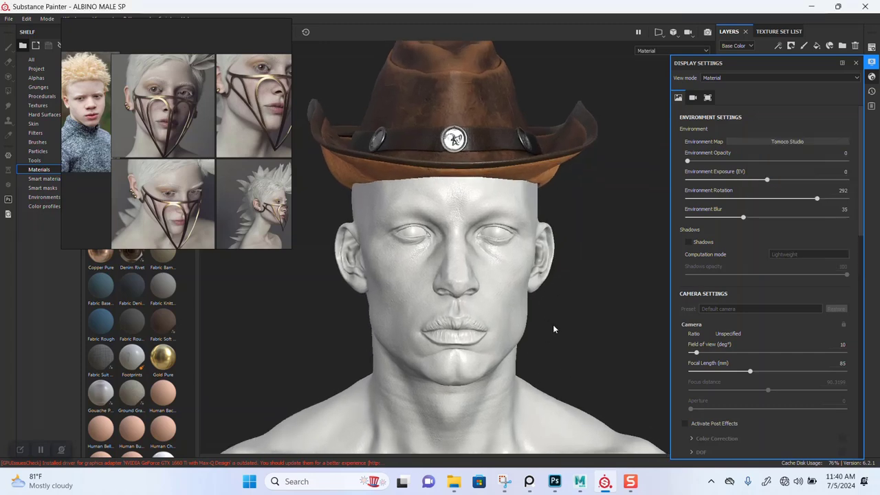
left_click(794, 141)
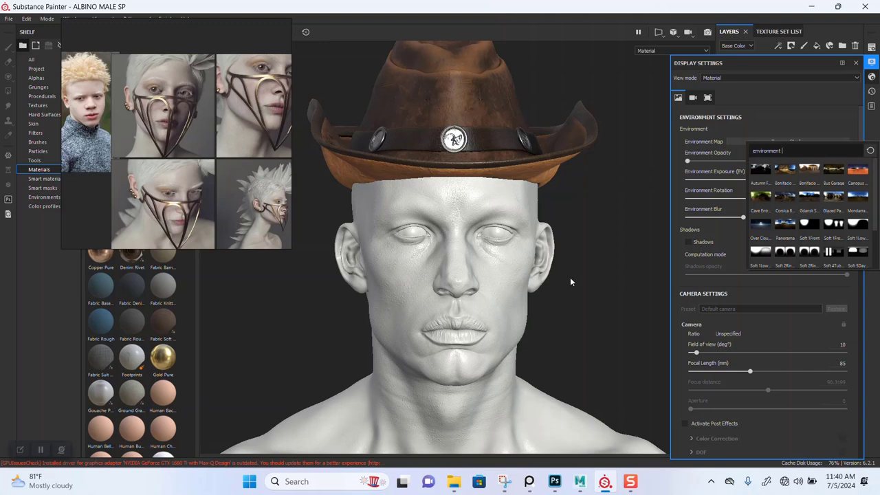
left_click(512, 290)
right_click_drag(513, 277, 514, 324, "alt")
left_click_drag(514, 323, 504, 304, "alt")
middle_click_drag(504, 304, 515, 272, "alt")
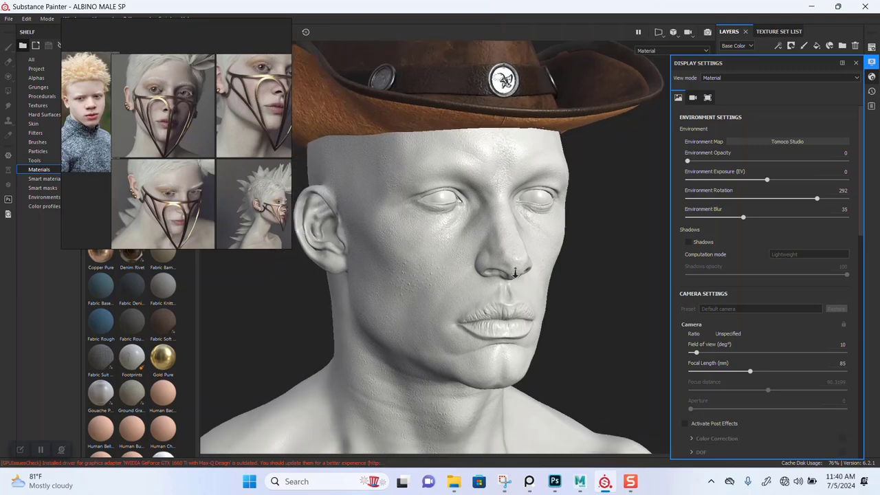
left_click_drag(514, 273, 591, 252, "alt")
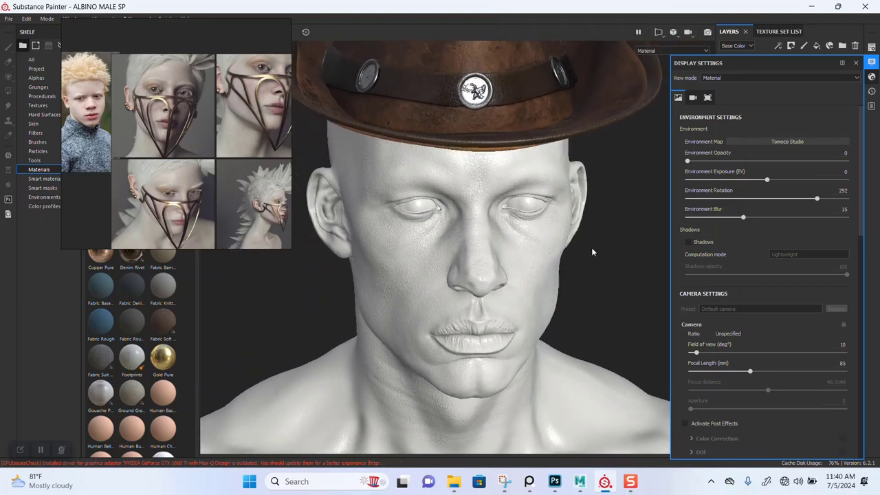
Set the environment map to Mondarrain 3, rotate the environment to 170 and check the lighting on the face
left_click(766, 141)
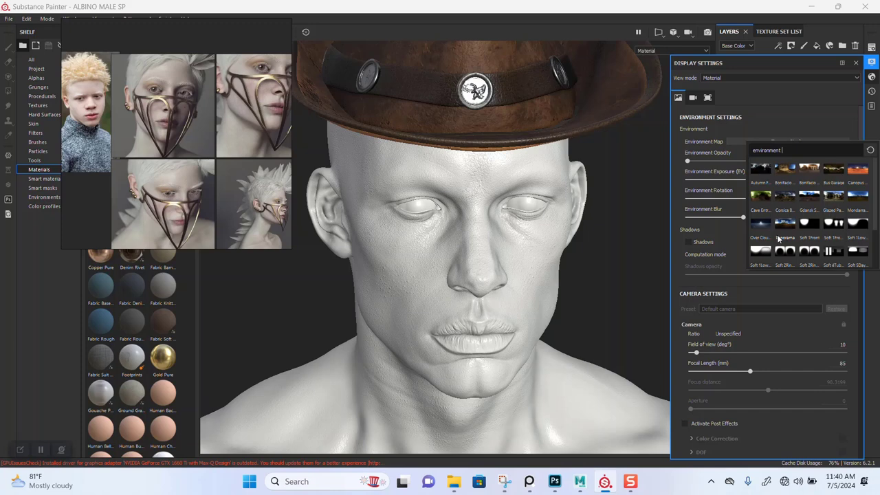
left_click(857, 197)
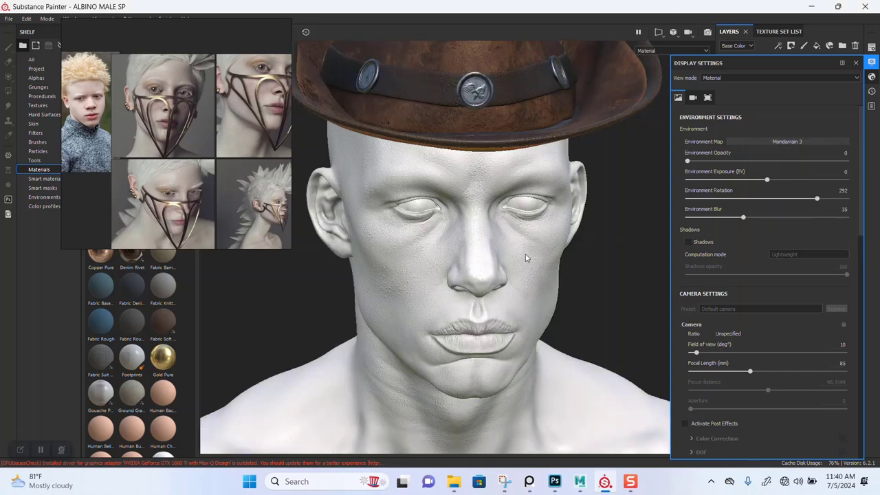
left_click(557, 280)
middle_click_drag(542, 299, 537, 316, "alt")
left_click_drag(537, 319, 557, 281, "alt")
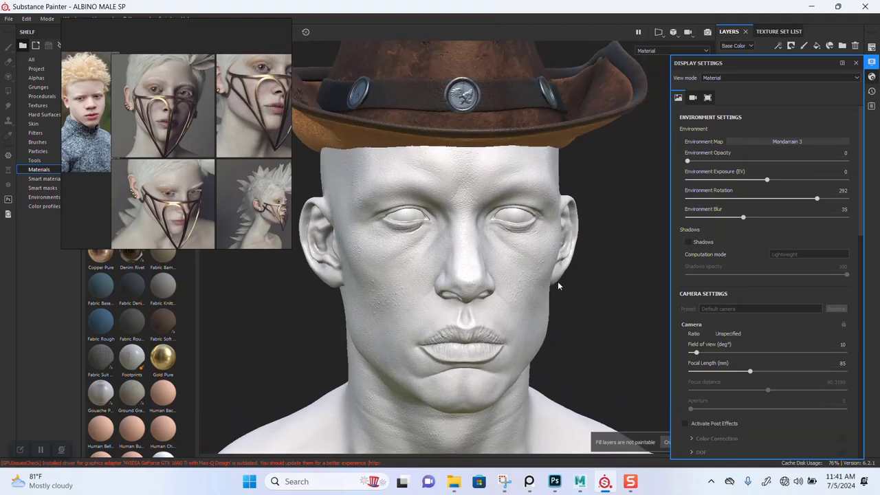
right_click_drag(588, 292, 540, 300, "shift")
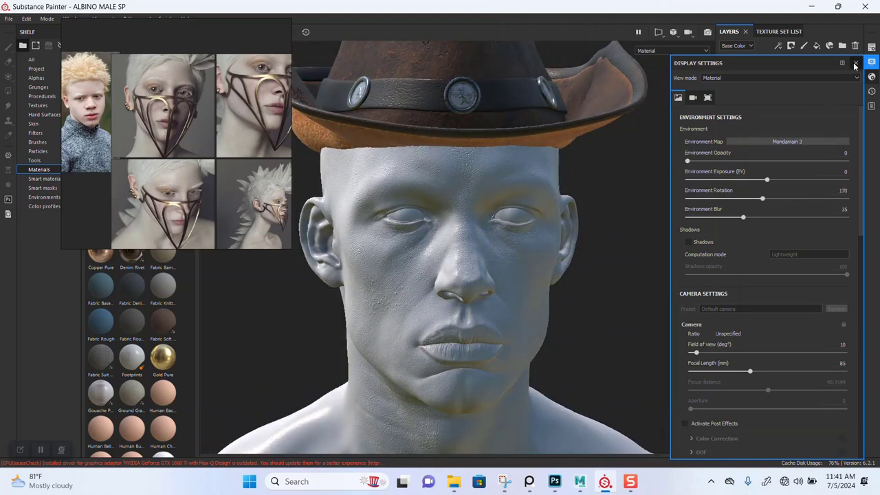
left_click(856, 64)
right_click_drag(536, 263, 571, 270, "alt")
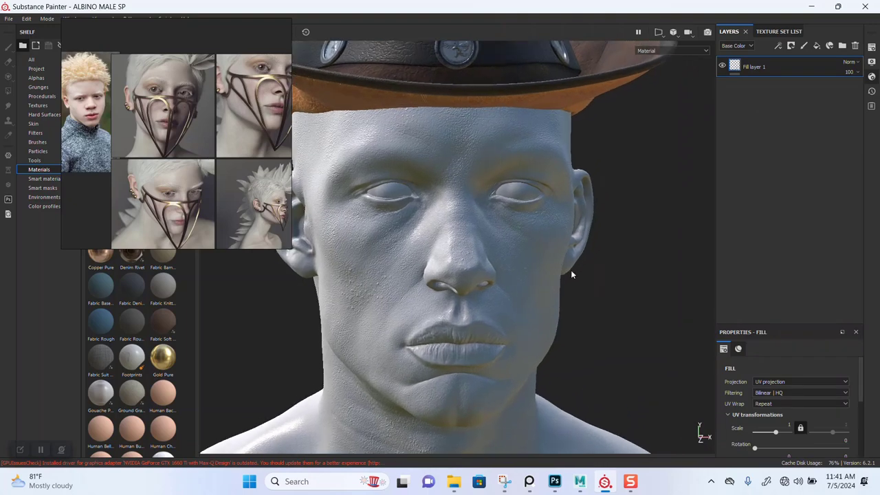
left_click_drag(570, 269, 546, 262, "alt")
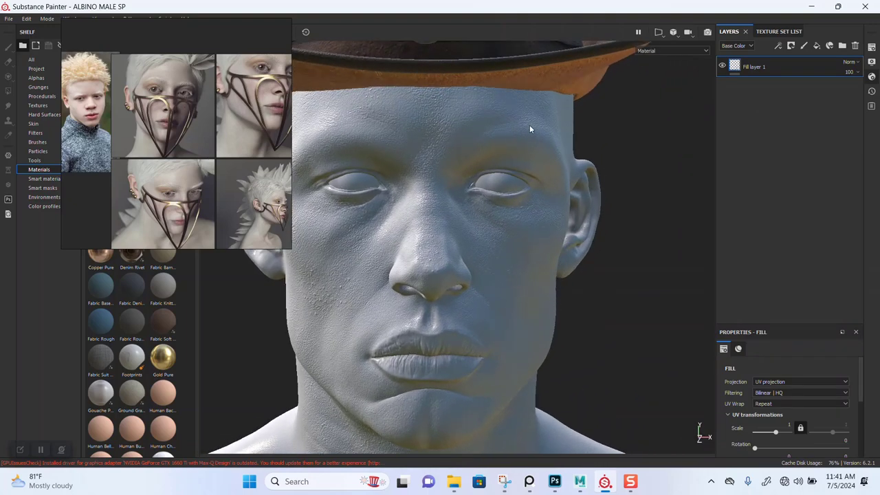
right_click_drag(534, 159, 524, 192, "alt")
left_click_drag(525, 192, 533, 192, "alt")
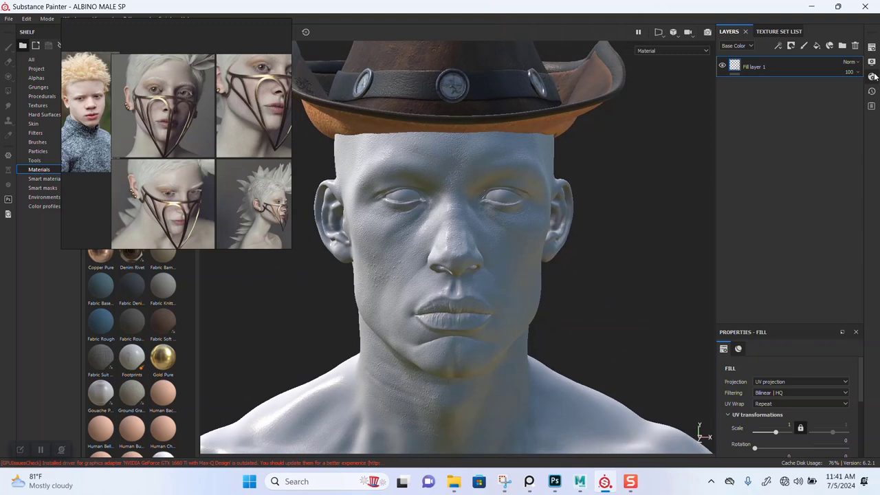
Show the environment as a sharp background by setting its opacity to 100 and its blur to 0
left_click(871, 62)
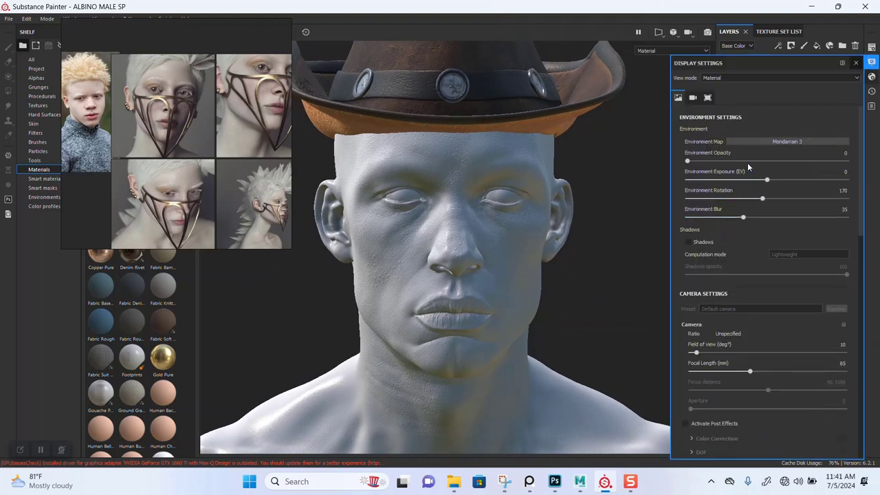
left_click_drag(748, 161, 845, 160)
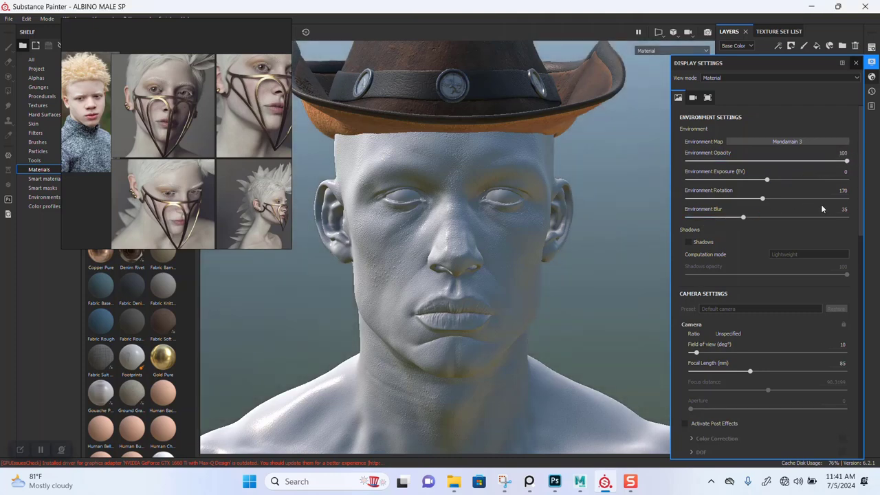
left_click_drag(738, 216, 669, 218)
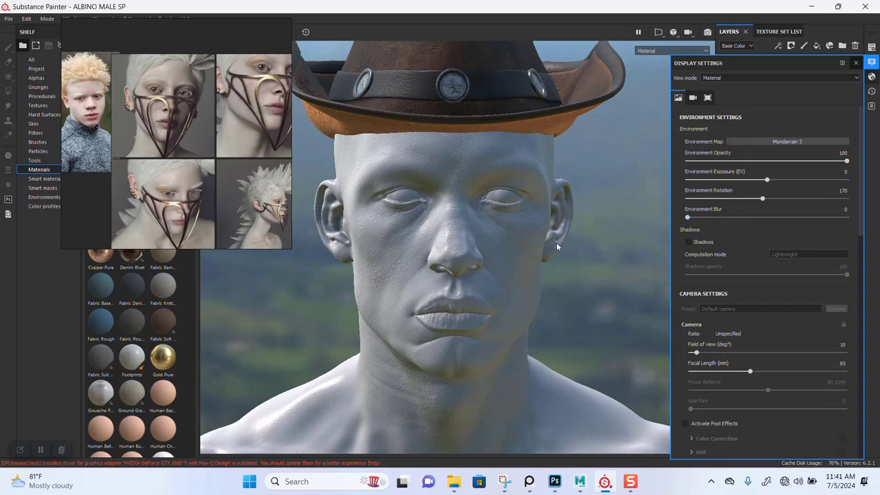
Check the bust against the background, then set the environment blur to 35 and its opacity to 0
scroll(561, 206, "down", 3)
left_click_drag(565, 170, 548, 245, "alt")
right_click_drag(548, 245, 534, 278, "alt")
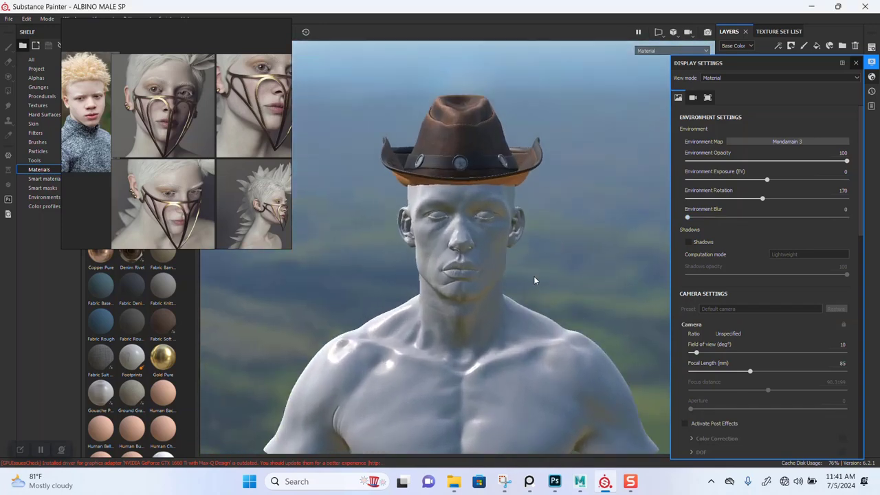
left_click_drag(534, 278, 542, 257, "alt")
right_click_drag(542, 257, 541, 311, "alt")
left_click_drag(540, 311, 599, 251, "alt")
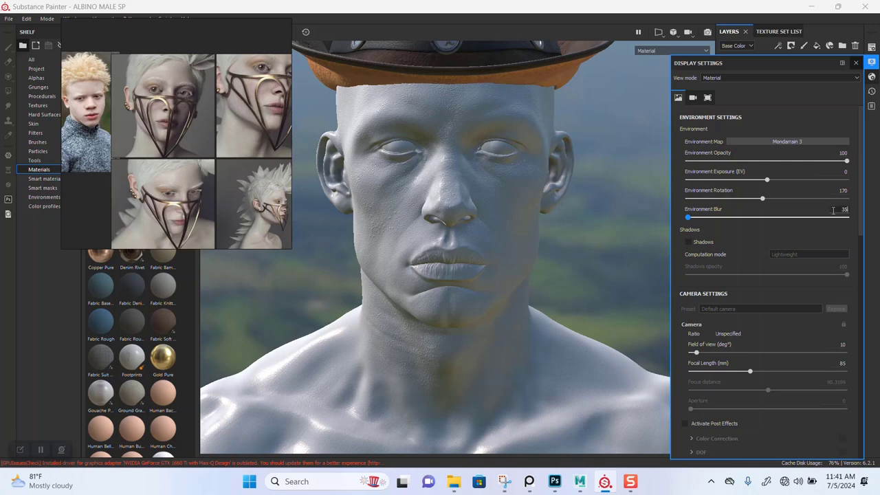
key("Return")
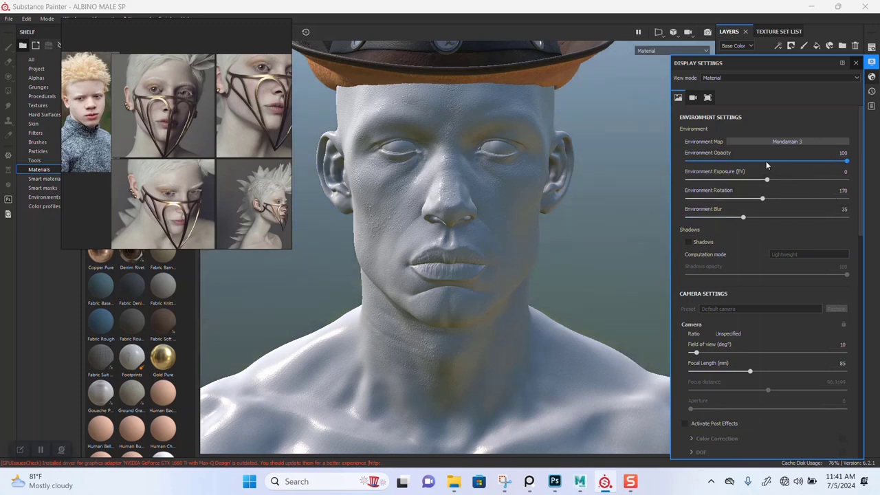
left_click_drag(768, 165, 677, 165)
Set the environment map to Studio 02, rotate its lighting and check how it falls on the head
left_click(735, 140)
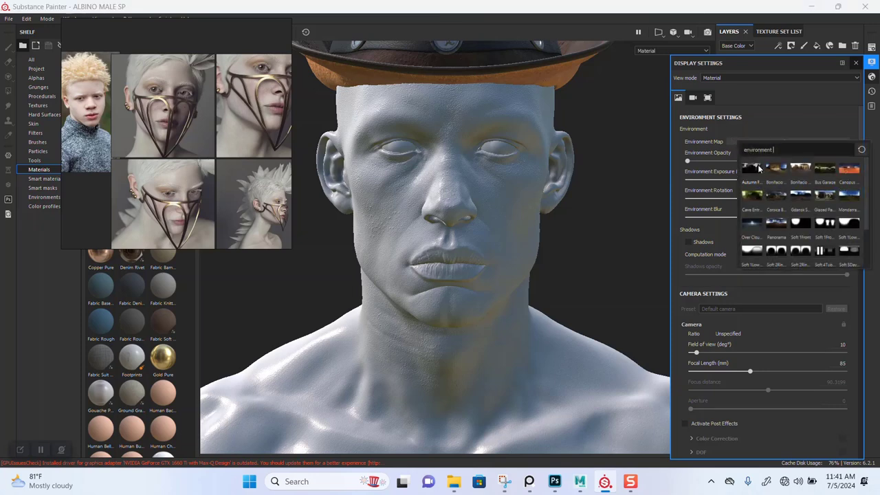
left_click_drag(864, 213, 842, 266)
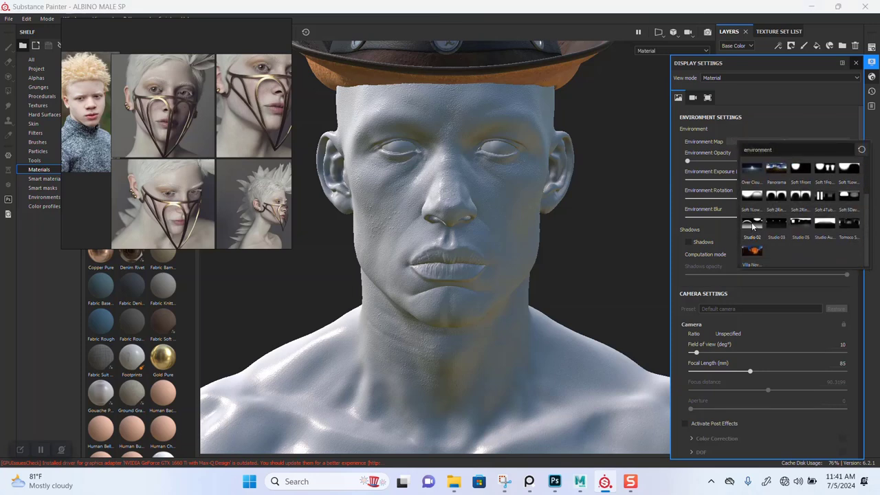
left_click(753, 224)
right_click_drag(563, 312, 530, 255, "alt")
left_click_drag(530, 255, 559, 273, "alt")
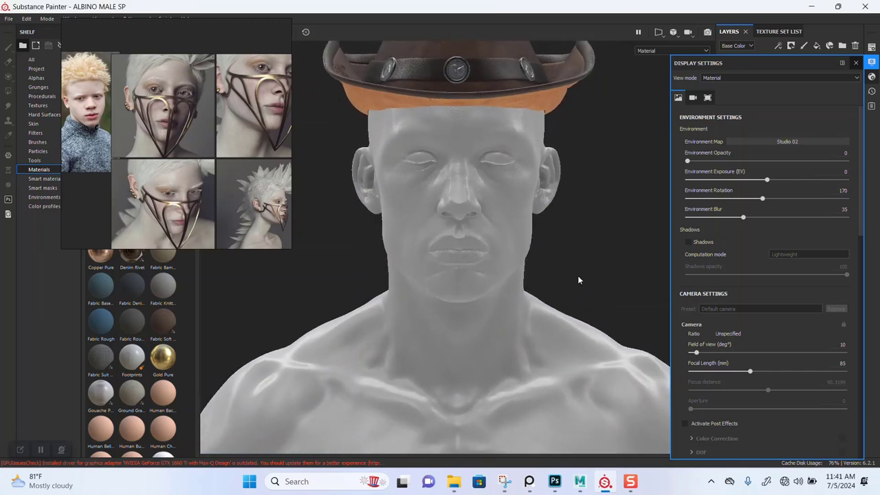
right_click_drag(579, 280, 518, 282, "shift")
mouse_move(539, 288)
left_mouse_down("alt")
mouse_move(531, 287)
mouse_move(529, 264)
mouse_move(533, 275)
mouse_move(542, 254)
mouse_move(544, 298)
mouse_move(554, 301)
mouse_move(518, 289)
mouse_move(548, 277)
mouse_move(582, 236)
mouse_move(544, 295)
mouse_move(573, 273)
mouse_move(540, 281)
mouse_move(553, 288)
left_mouse_up("alt")
left_click(855, 63)
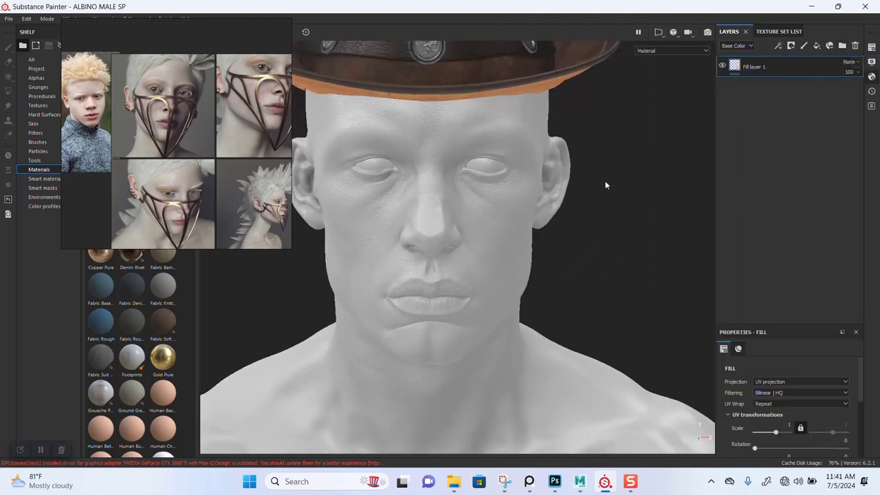
left_click_drag(605, 183, 537, 247, "alt")
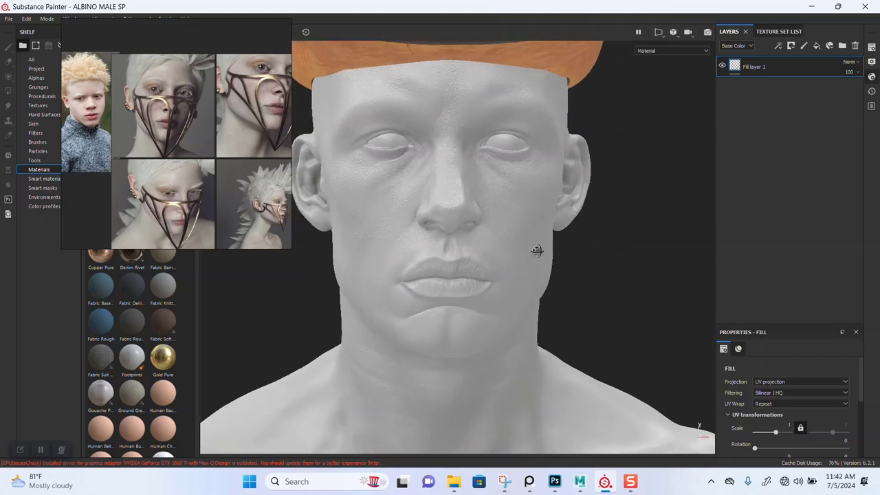
Set the environment map to Soft 1LowContrastFront 2Backs and check its lighting on the face
left_click(870, 63)
left_click(801, 141)
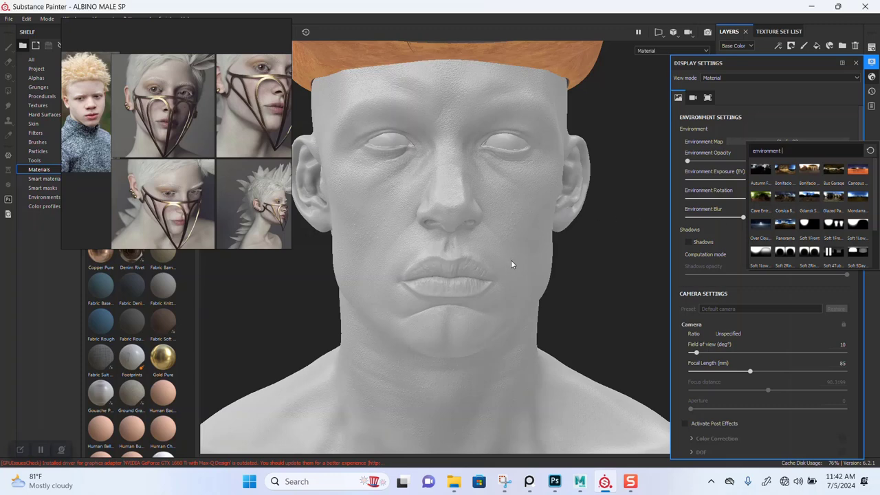
left_click(761, 253)
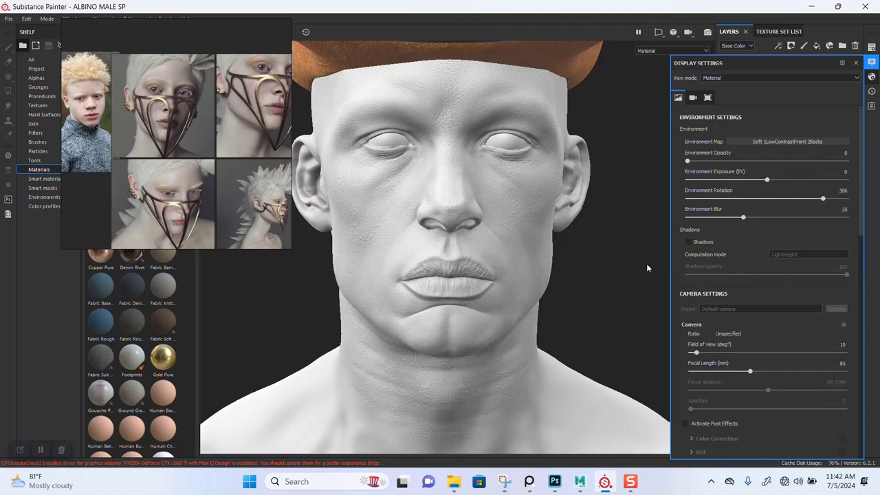
mouse_move(551, 271)
right_mouse_down("alt")
mouse_move(548, 300)
mouse_move(562, 253)
right_mouse_up("alt")
mouse_move(558, 264)
left_mouse_down("alt")
mouse_move(651, 220)
mouse_move(595, 250)
mouse_move(584, 307)
mouse_move(631, 279)
mouse_move(556, 279)
mouse_move(574, 298)
mouse_move(545, 219)
mouse_move(552, 212)
mouse_move(568, 275)
mouse_move(601, 286)
mouse_move(559, 292)
mouse_move(538, 320)
mouse_move(548, 340)
mouse_move(531, 237)
mouse_move(592, 227)
mouse_move(621, 210)
mouse_move(549, 282)
mouse_move(546, 236)
mouse_move(571, 261)
mouse_move(554, 271)
mouse_move(579, 255)
left_mouse_up("alt")
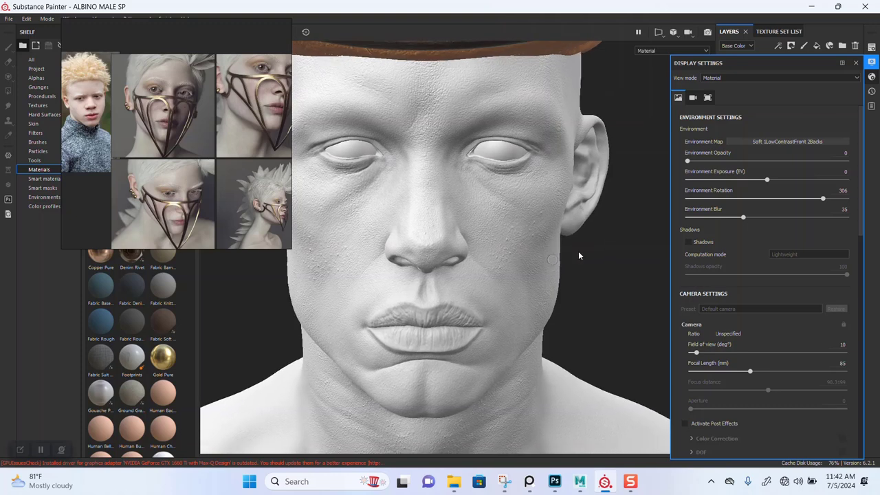
Try the Studio 02 environment map and inspect how its lighting falls on the face
left_click(769, 141)
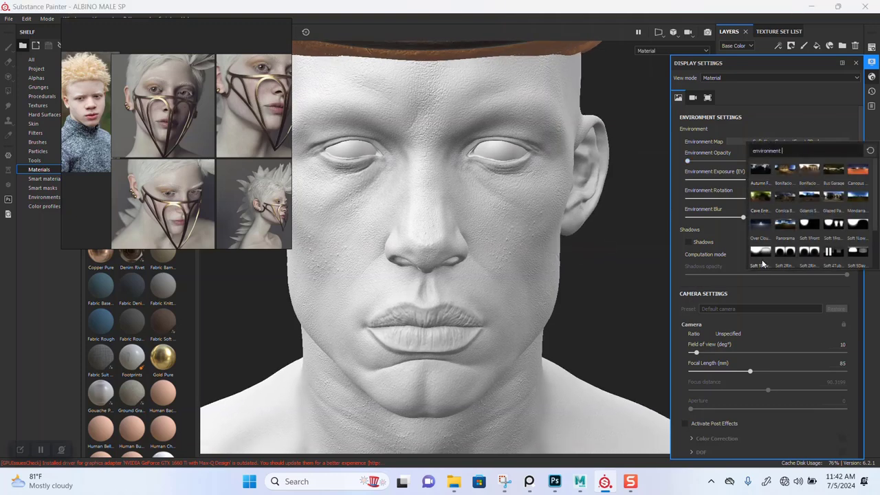
left_click(860, 296)
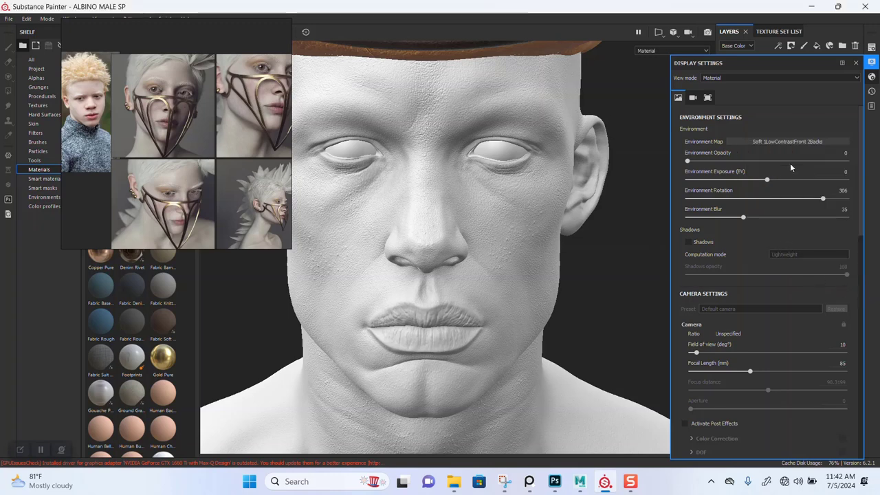
left_click(796, 142)
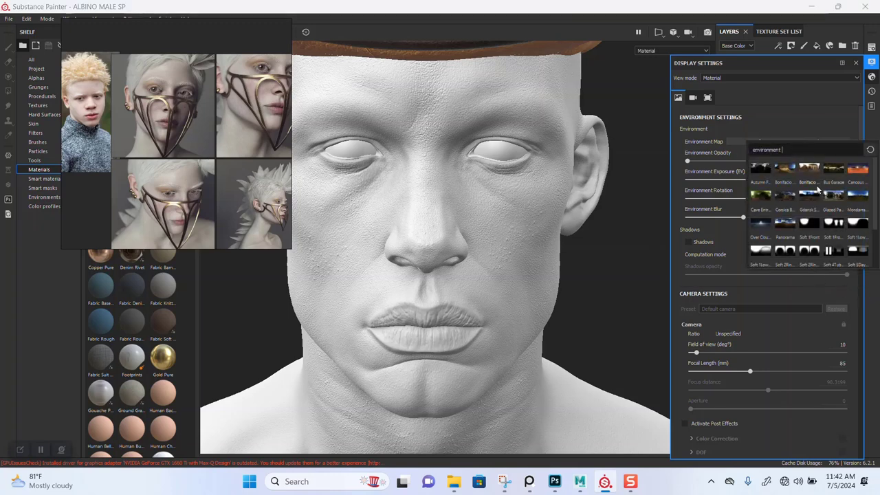
left_click(762, 250)
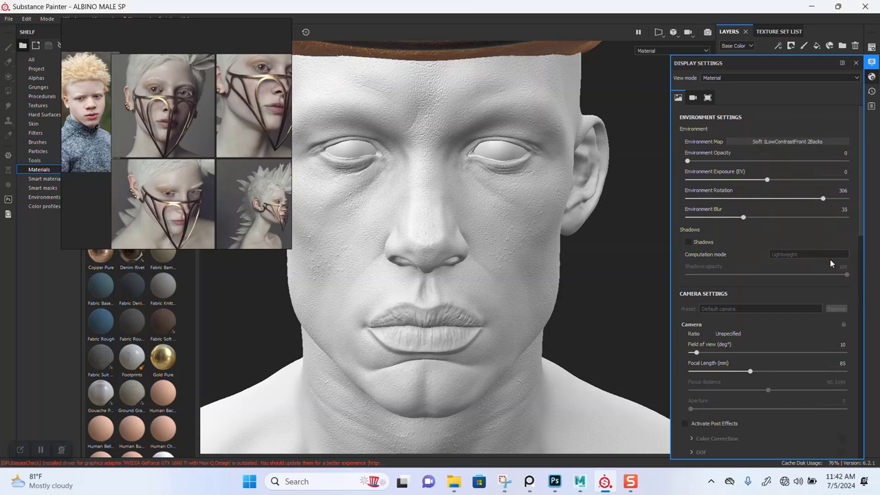
left_click(784, 141)
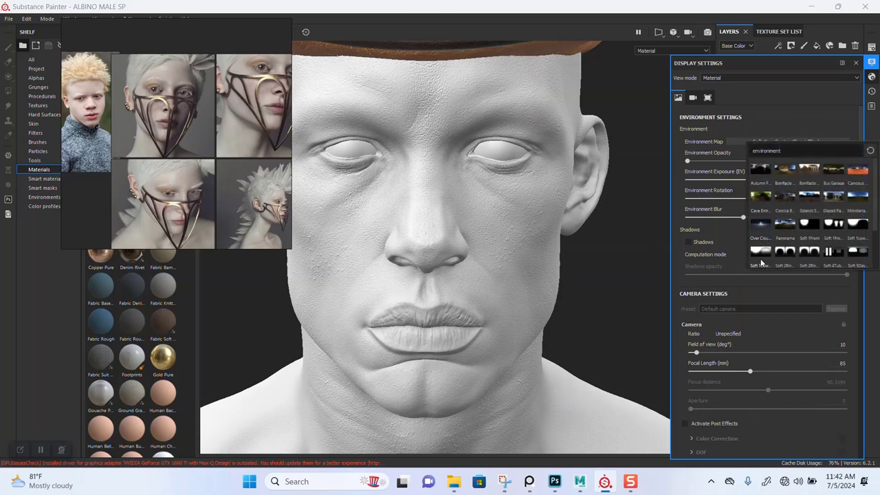
scroll(873, 210, "down", 2)
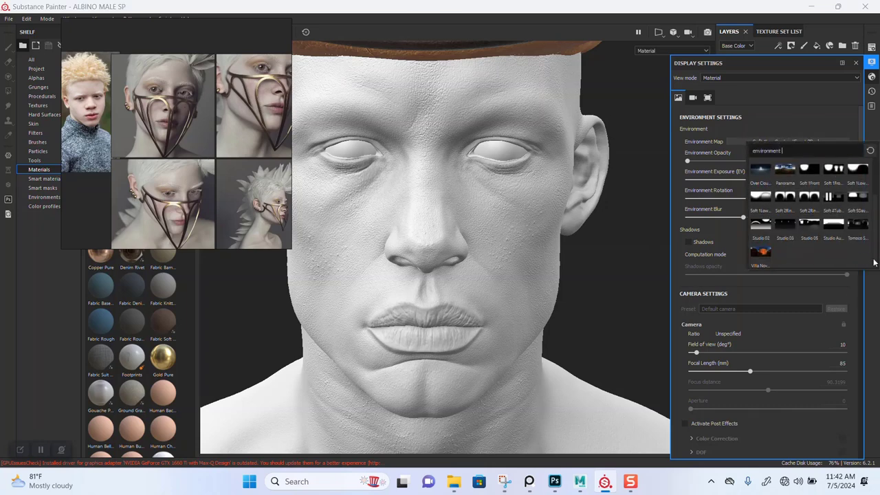
left_click(756, 236)
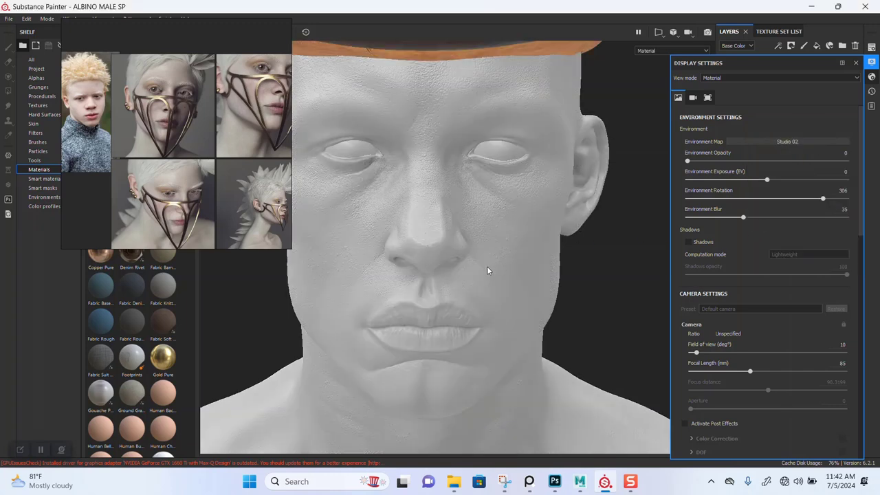
middle_click_drag(494, 308, 506, 289, "alt")
mouse_move(507, 289)
left_mouse_down("alt")
mouse_move(501, 281)
mouse_move(505, 289)
left_mouse_up("alt")
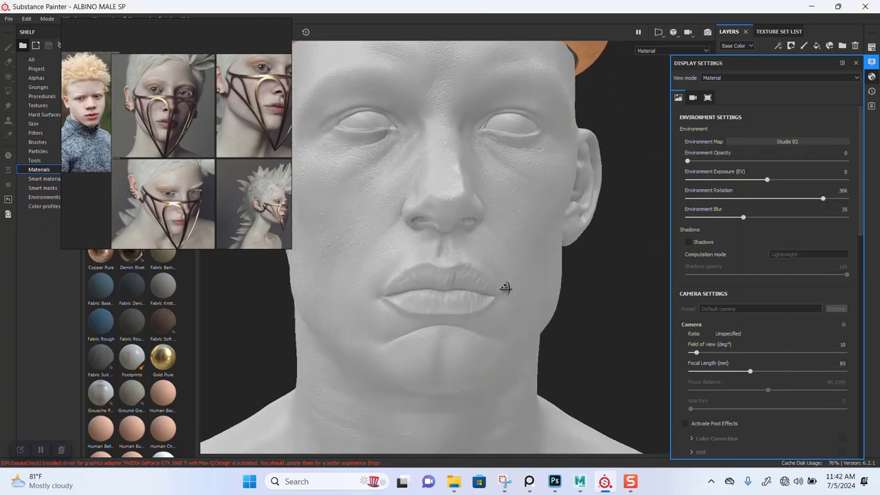
right_click_drag(505, 289, 494, 247, "alt")
left_click_drag(493, 246, 493, 295, "alt")
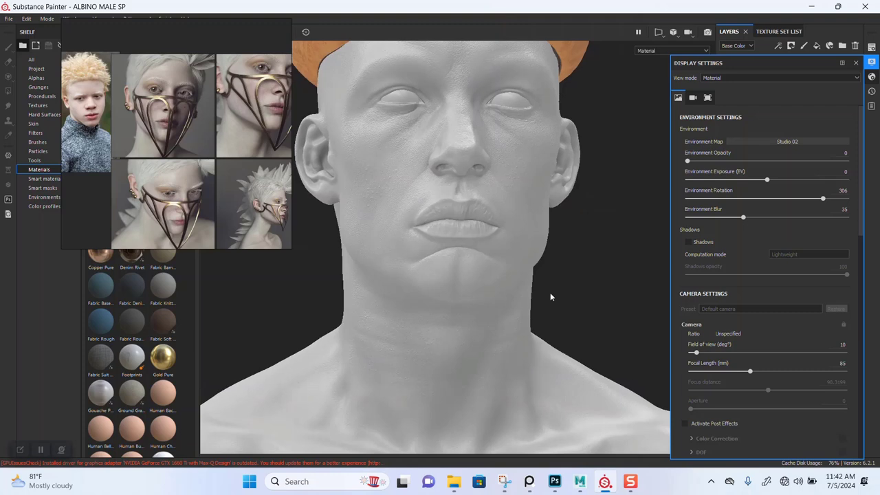
Rotate the environment lighting to 338 and check how it falls across the neck, chest and shoulders
right_click_drag(550, 295, 466, 306, "shift")
right_click_drag(525, 353, 520, 397, "alt")
middle_click_drag(520, 397, 519, 163, "alt")
right_click_drag(529, 346, 528, 226, "alt")
middle_click_drag(528, 226, 531, 408, "alt")
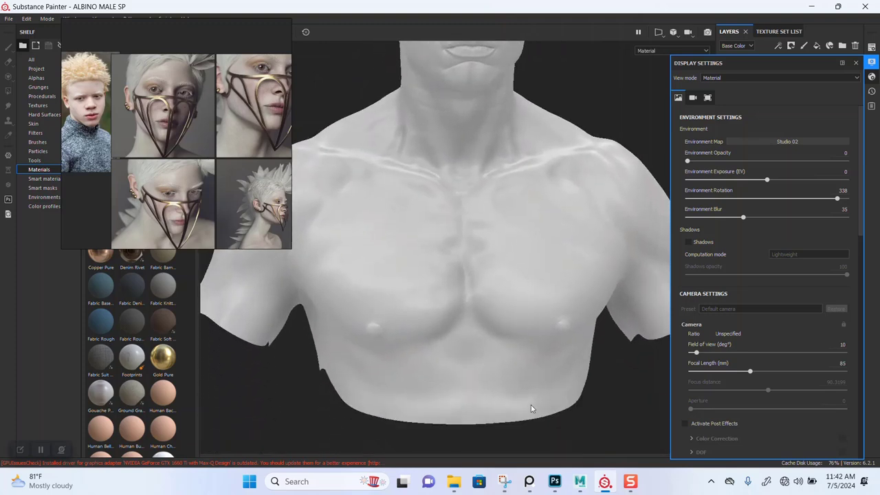
middle_click_drag(527, 290, 571, 261, "alt")
Set the environment map to Soft 1LowContrastFront 2Backs and check the lighting on the face from several angles
left_click(759, 141)
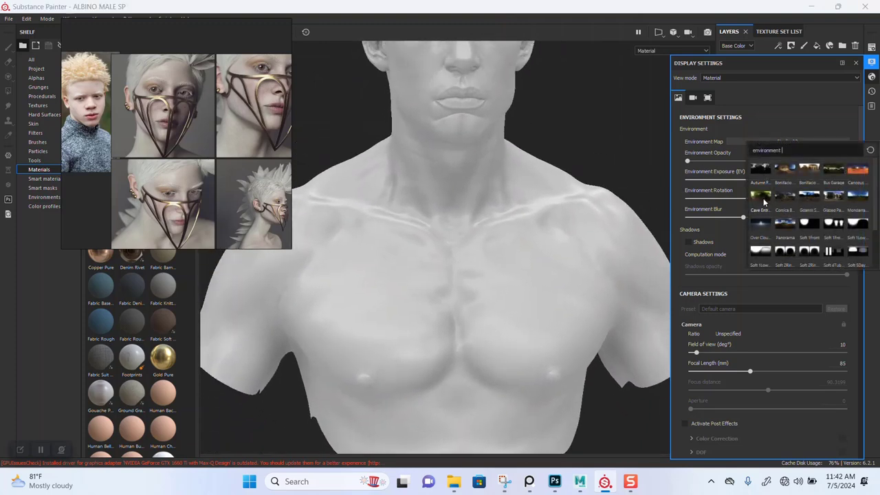
left_click(736, 253)
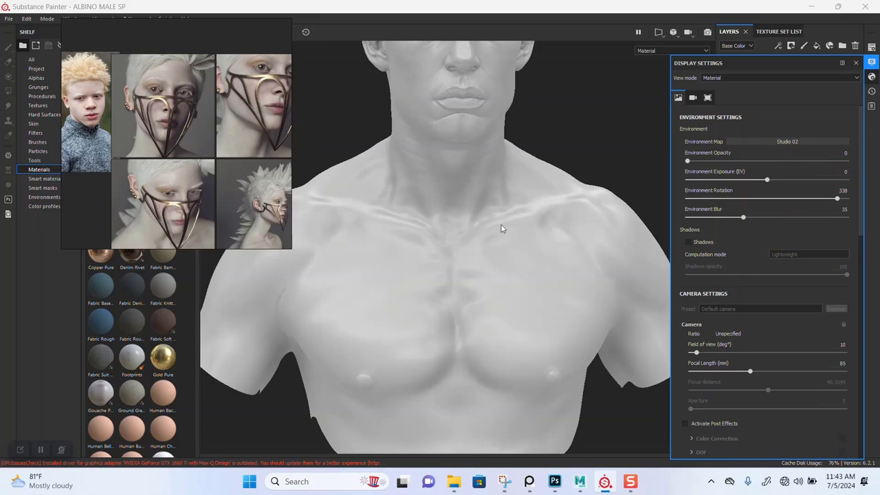
middle_click_drag(477, 187, 479, 311, "alt")
right_click_drag(464, 302, 486, 225, "alt")
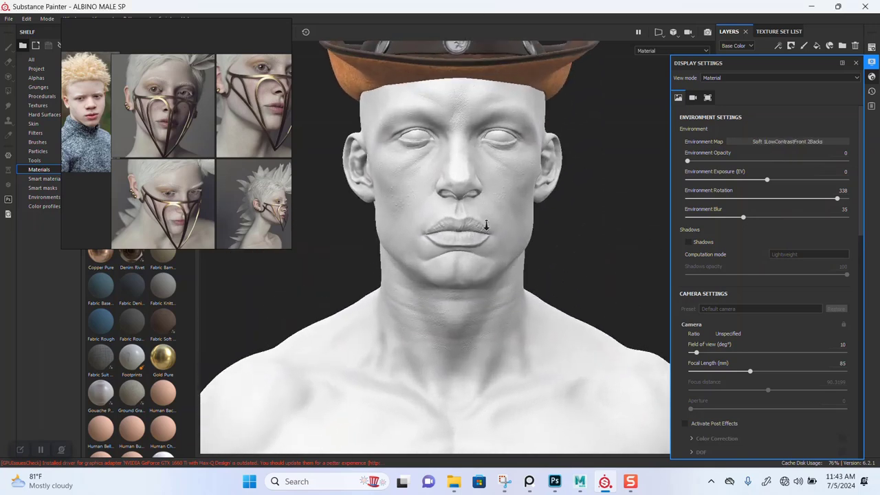
left_click_drag(486, 225, 585, 204, "alt")
left_click_drag(495, 261, 672, 137, "alt")
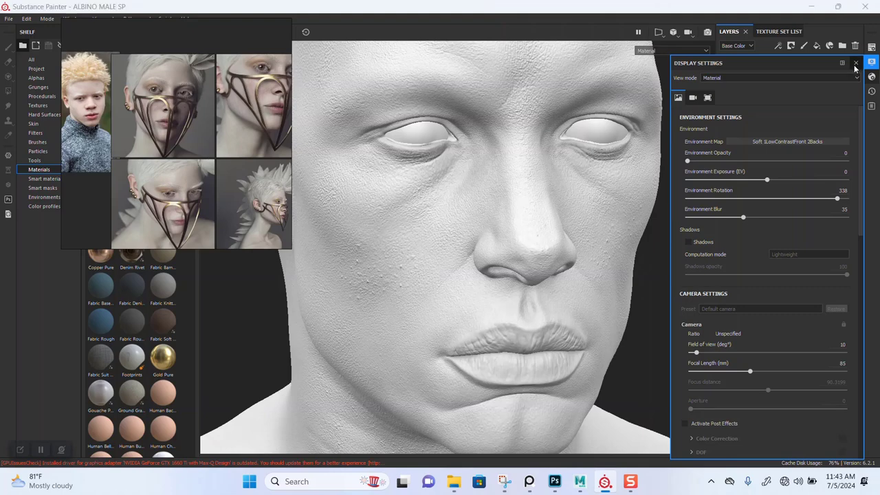
Close the display settings and show only the ALBINO_MALE texture set, with the hat and eye sets hidden
left_click(856, 63)
scroll(559, 198, "down", 1)
left_click(765, 31)
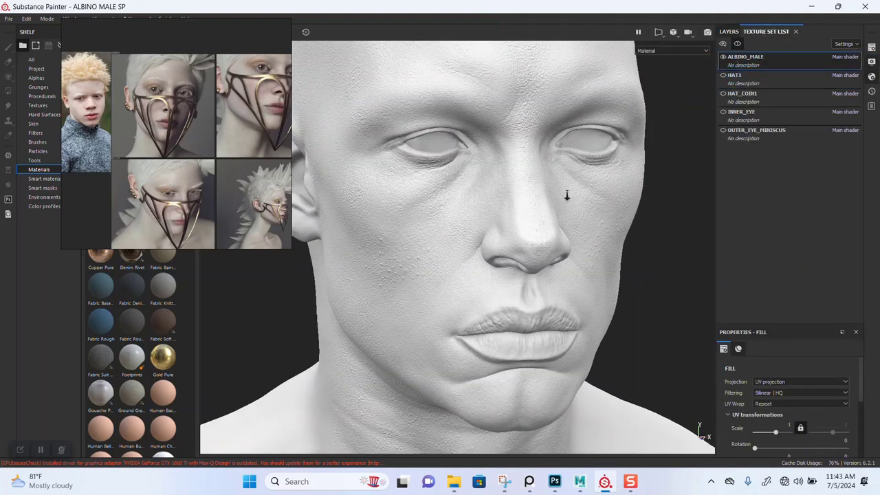
left_click_drag(568, 193, 580, 212, "alt")
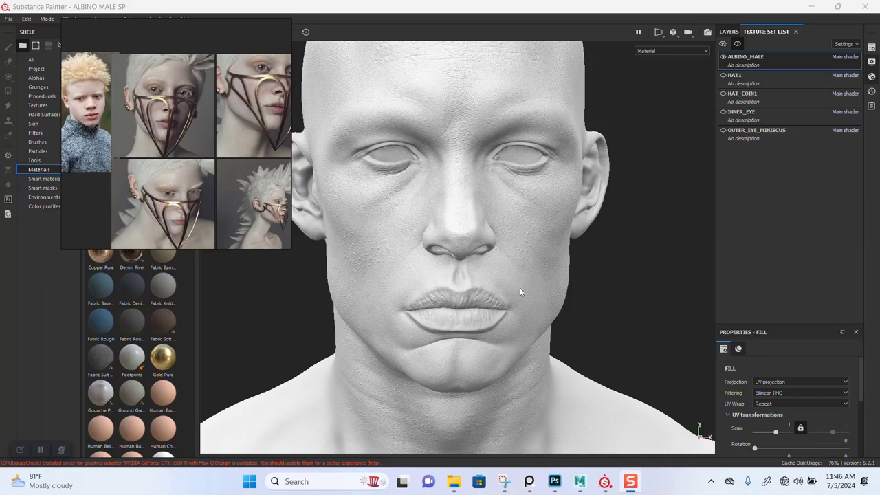
right_click_drag(520, 288, 525, 352, "alt")
middle_click_drag(505, 240, 524, 269, "alt")
mouse_move(514, 249)
left_mouse_down("alt")
mouse_move(529, 231)
mouse_move(527, 289)
mouse_move(520, 206)
mouse_move(544, 246)
mouse_move(524, 262)
mouse_move(521, 362)
mouse_move(522, 255)
mouse_move(507, 328)
mouse_move(505, 229)
mouse_move(516, 279)
mouse_move(519, 254)
left_mouse_up("alt")
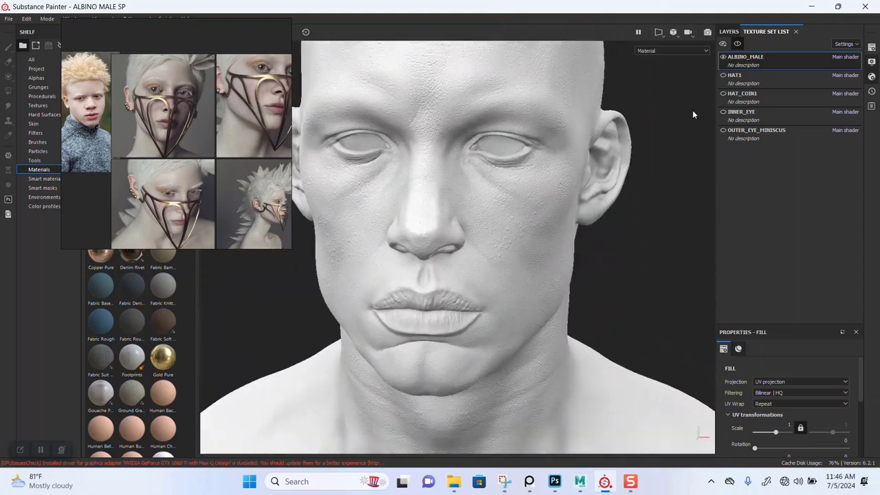
Try deleting the fill layer of the ALBINO_MALE texture set and undo the deletion
left_click(730, 32)
key("Delete")
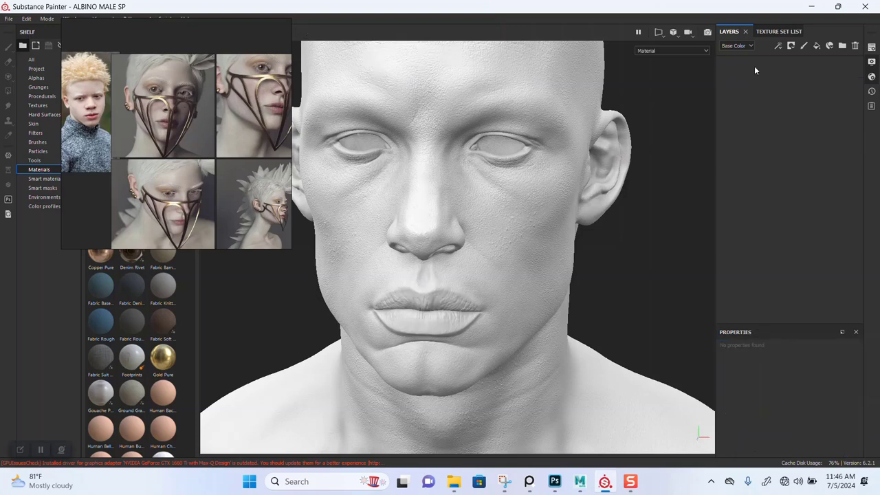
key("ctrl+z")
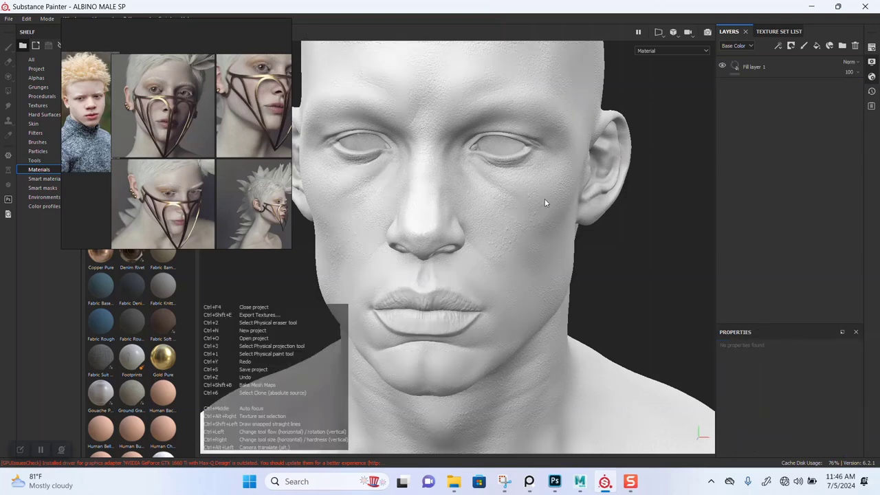
Rename the existing fill layer of the head as NORMAL and view the face from other angles
right_click_drag(529, 238, 537, 261, "alt")
middle_click_drag(536, 262, 575, 279, "alt")
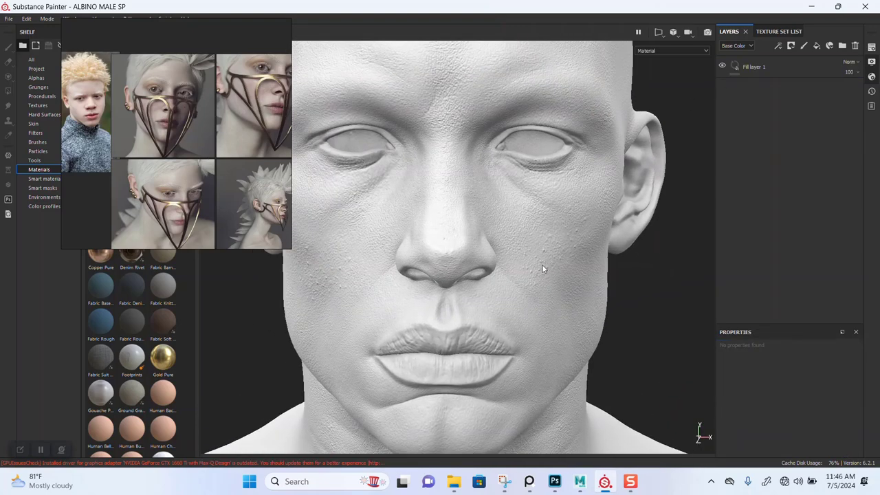
right_click_drag(543, 269, 525, 240, "alt")
left_click(761, 65)
double_click(759, 66)
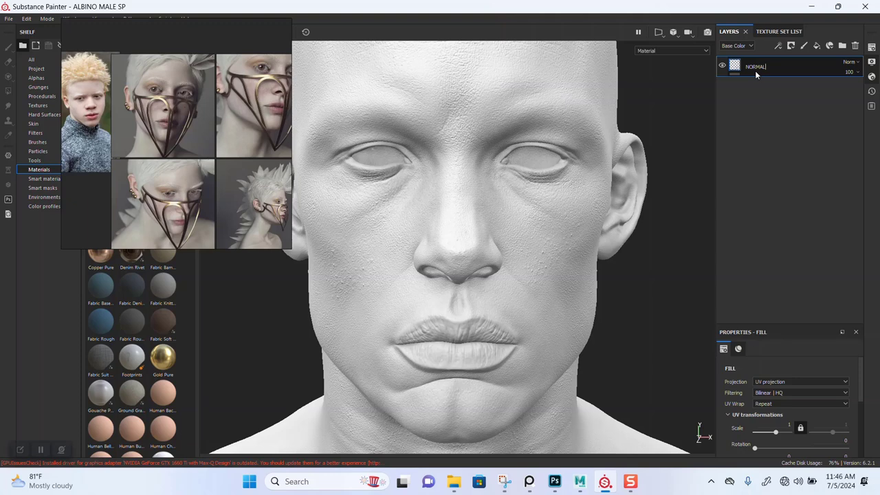
key("Return")
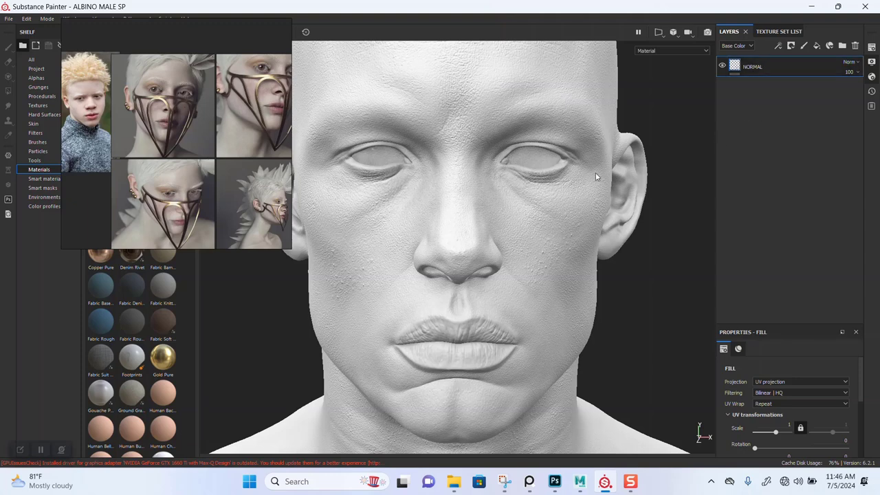
left_click_drag(565, 243, 702, 156, "alt")
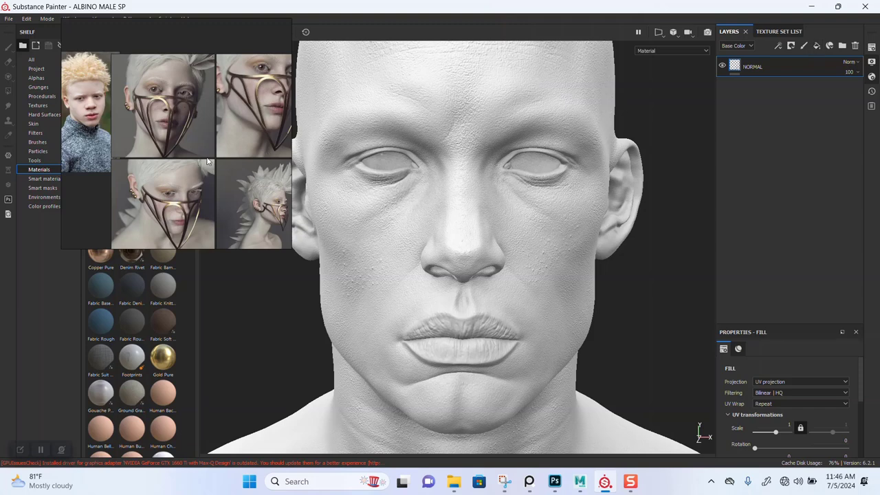
Add a new fill layer above the NORMAL layer and bring its base color setting into view
left_click_drag(192, 175, 281, 124)
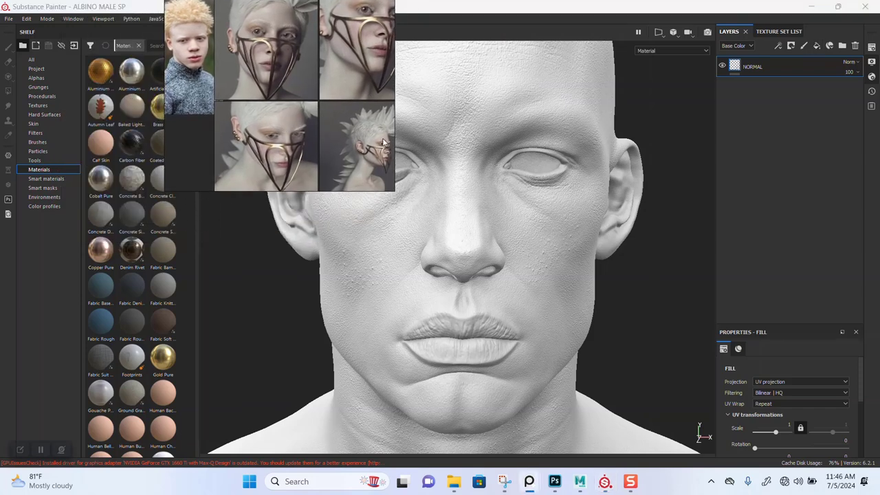
left_click(816, 46)
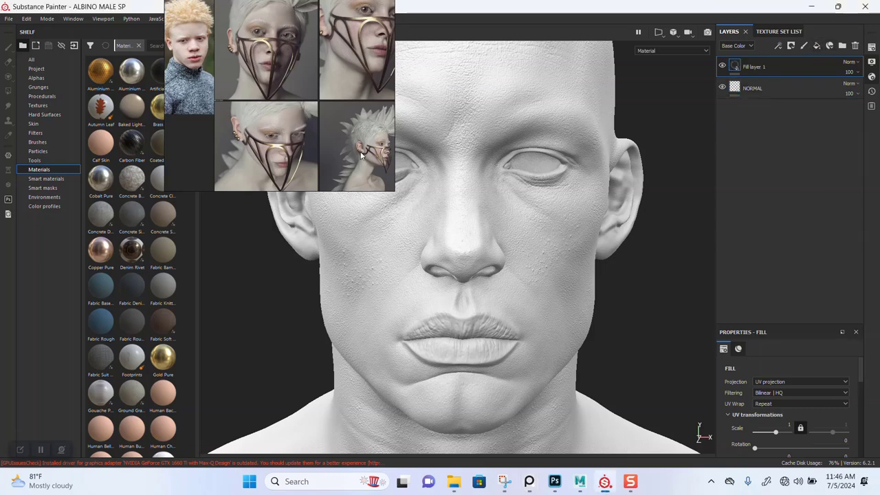
mouse_move(469, 285)
left_mouse_down("alt")
mouse_move(465, 246)
mouse_move(477, 271)
mouse_move(487, 256)
mouse_move(487, 298)
mouse_move(466, 281)
left_mouse_up("alt")
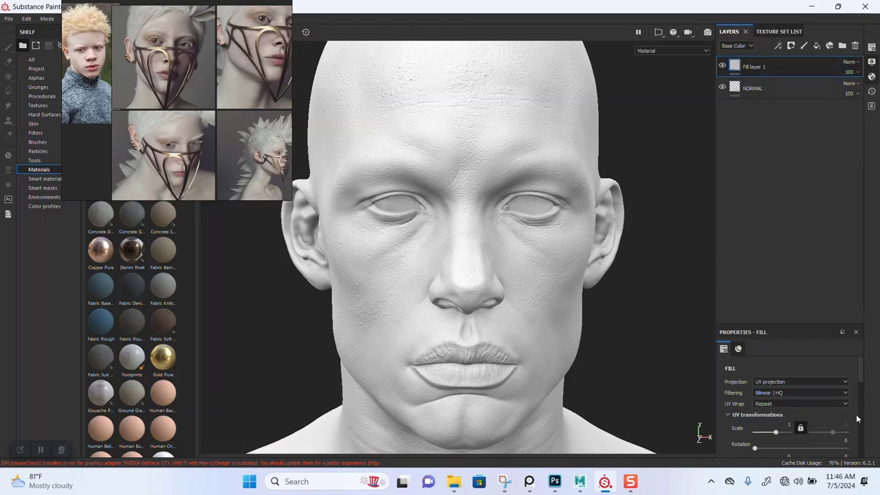
left_click_drag(859, 379, 858, 407)
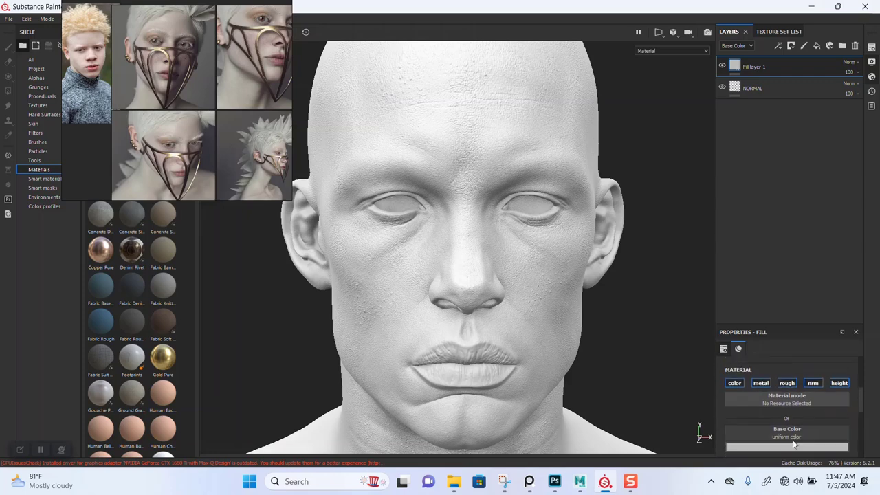
Browse the floating reference board for the red-toned skin texturing example and view that head up close
scroll(128, 108, "down", 6)
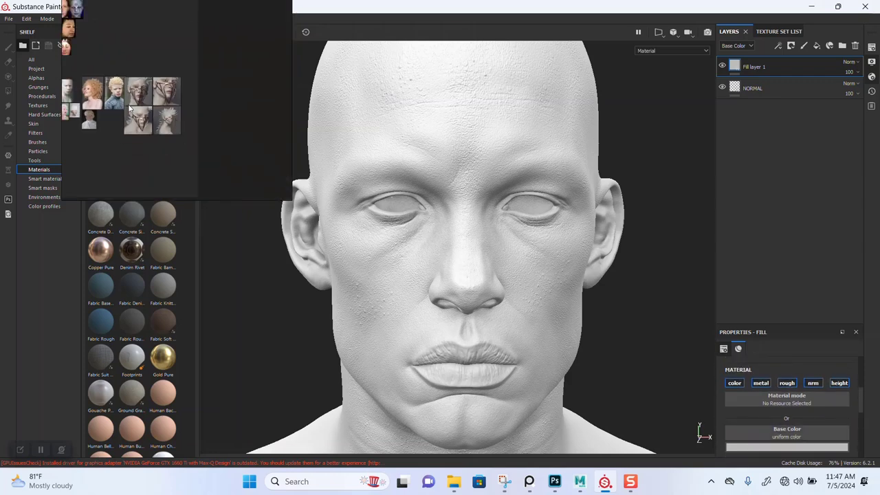
right_click_drag(175, 118, 233, 280)
middle_click_drag(223, 250, 337, 229)
middle_click_drag(203, 213, 253, 279)
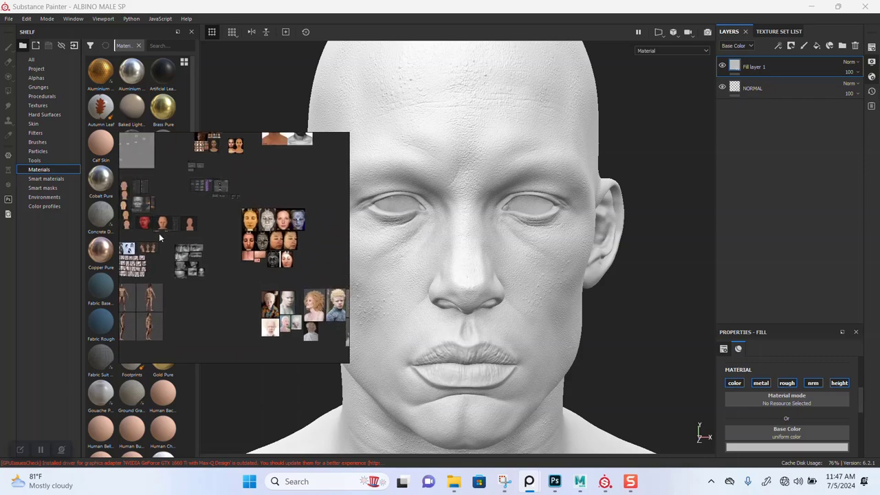
middle_click_drag(159, 233, 234, 285)
scroll(193, 232, "up", 7)
scroll(209, 256, "up", 5)
scroll(204, 271, "up", 2)
scroll(235, 285, "up", 2)
scroll(234, 286, "up", 2)
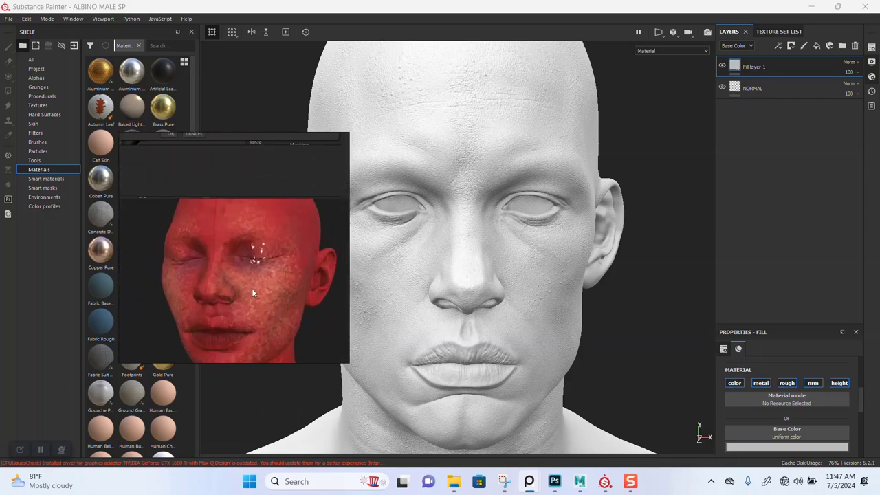
Examine the red head reference beside its skin-toned version, studying the mottled color variation on the cheeks, nose and lips
scroll(251, 288, "down", 6)
left_click_drag(259, 280, 196, 256)
middle_click_drag(196, 256, 202, 236)
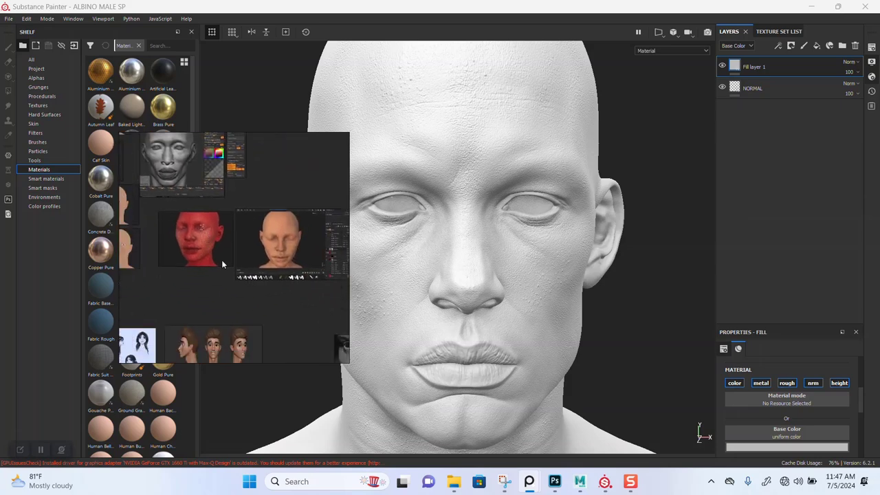
mouse_move(235, 265)
middle_mouse_down()
mouse_move(179, 264)
mouse_move(240, 270)
middle_mouse_up()
scroll(189, 242, "up", 5)
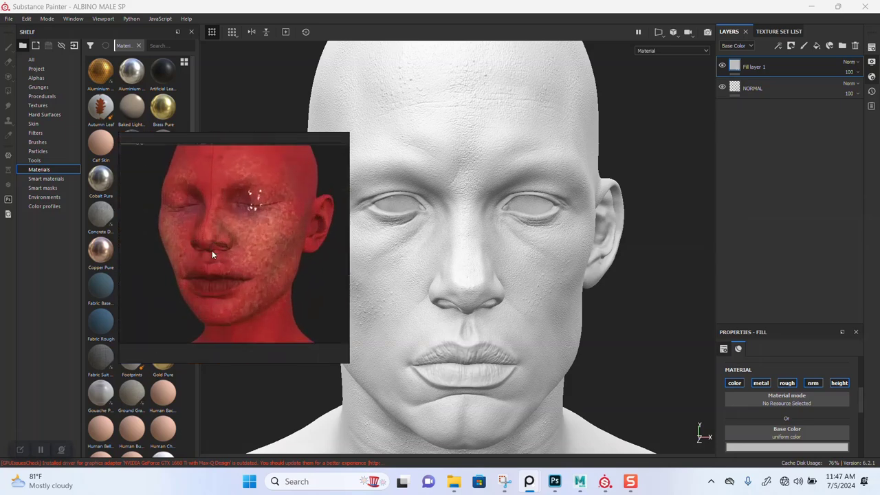
left_click_drag(212, 251, 201, 267)
scroll(233, 257, "up", 3)
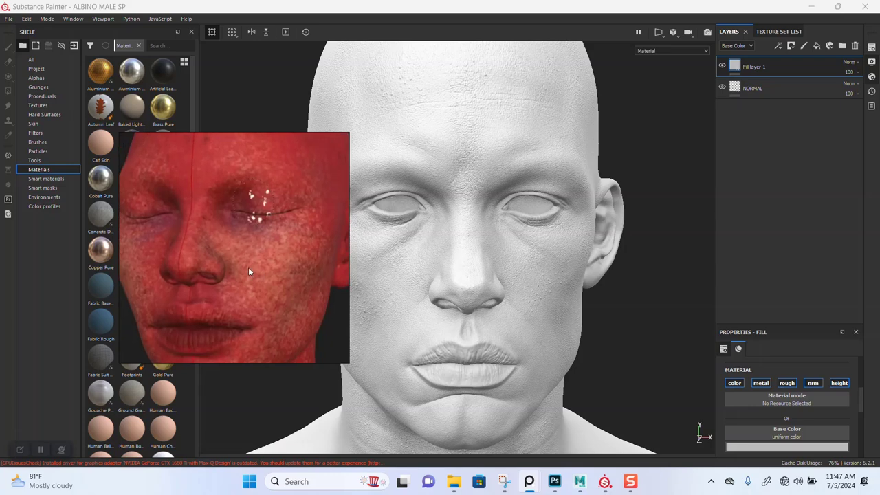
scroll(248, 271, "down", 1)
mouse_move(246, 273)
left_mouse_down()
mouse_move(250, 289)
mouse_move(253, 273)
left_mouse_up()
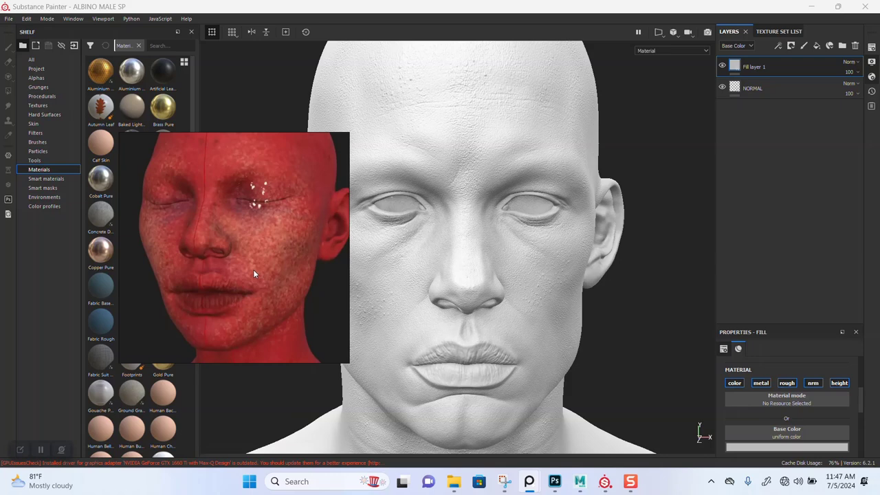
scroll(251, 264, "down", 5)
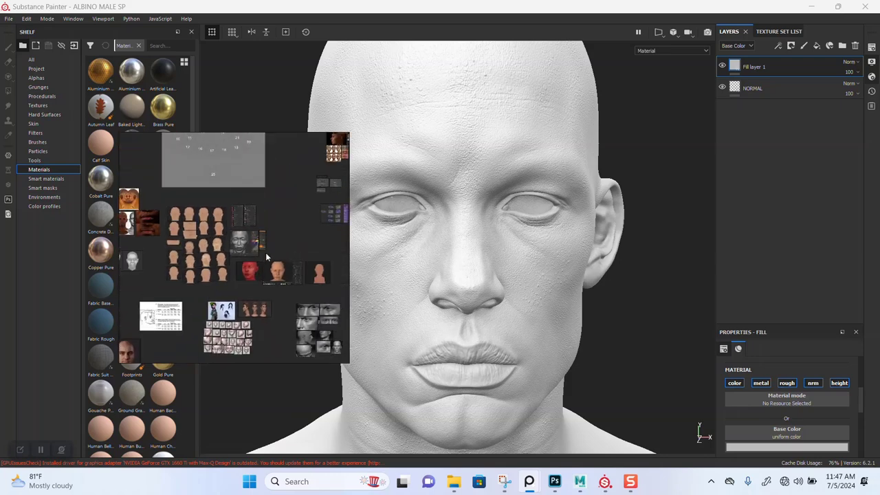
Examine the red-toned head and its skin-toned version among the neighbouring images on the reference board
left_click_drag(267, 257, 218, 275)
middle_click_drag(245, 262, 229, 261)
middle_click_drag(215, 304, 236, 286)
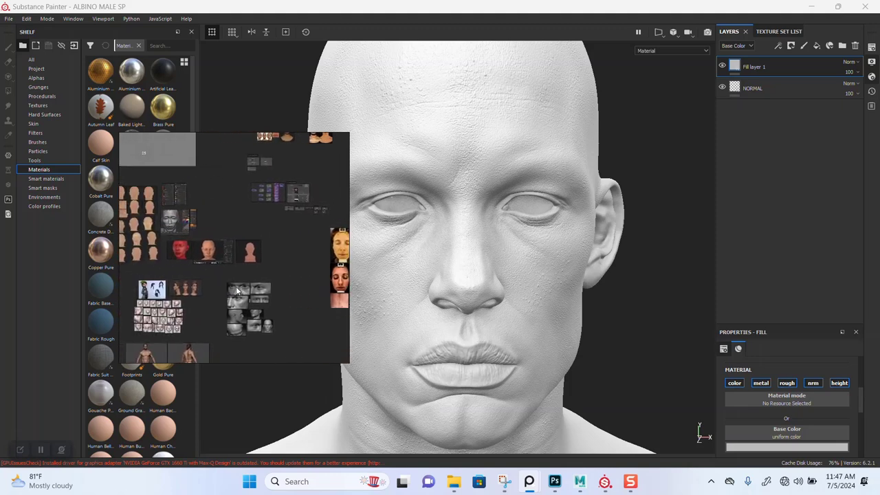
scroll(213, 275, "up", 2)
left_click_drag(208, 271, 218, 275)
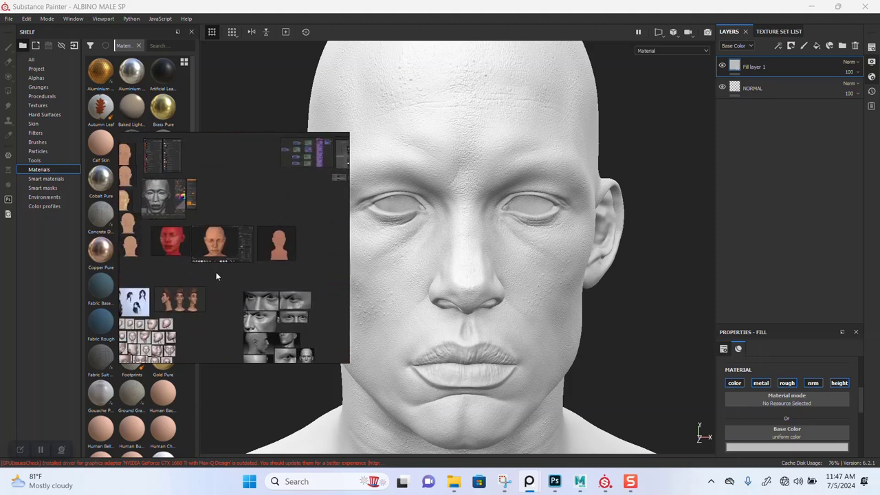
scroll(206, 267, "up", 3)
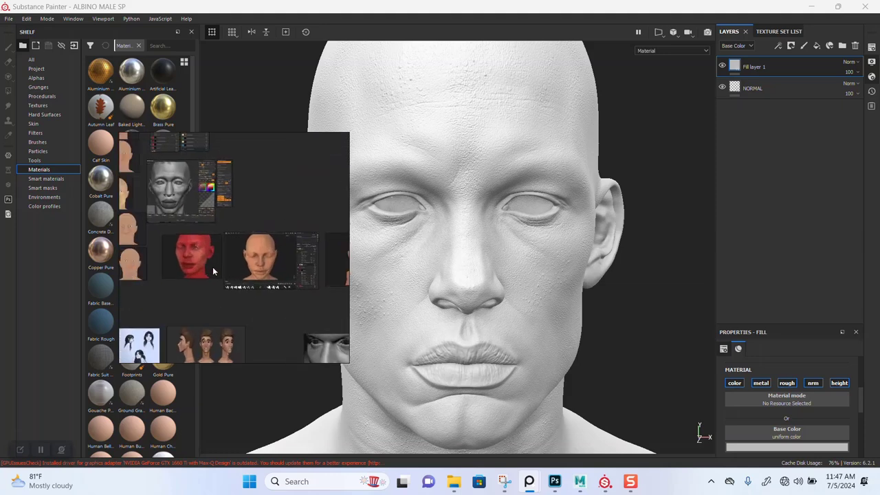
mouse_move(233, 271)
middle_mouse_down()
mouse_move(211, 267)
mouse_move(230, 268)
middle_mouse_up()
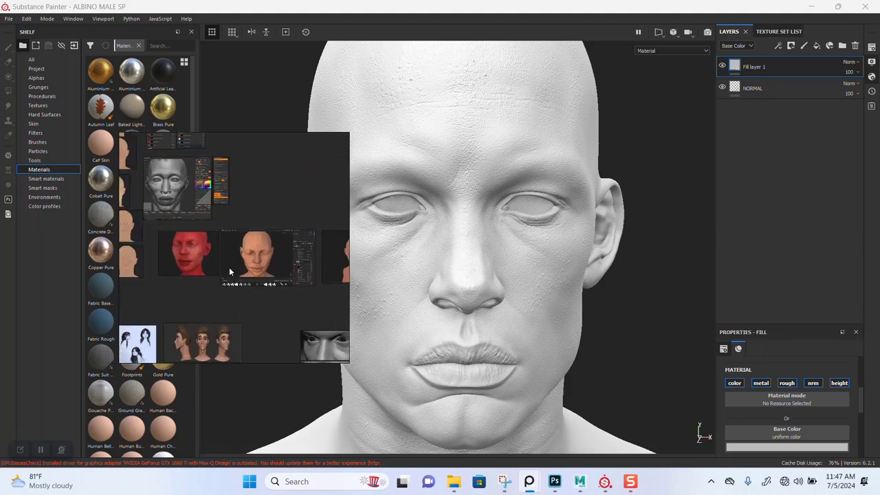
scroll(230, 268, "up", 4)
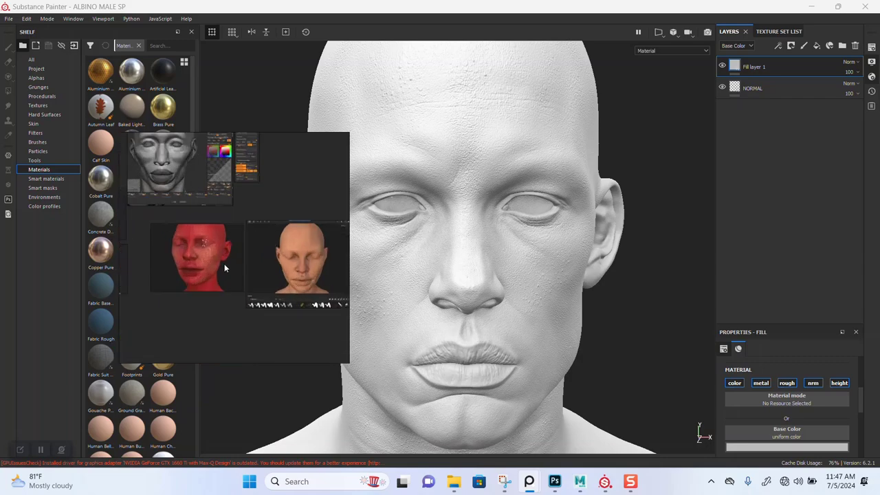
scroll(235, 268, "down", 7)
Find the portrait of the white-bearded albino man on the reference board and view his face up close
middle_click_drag(247, 283, 207, 244)
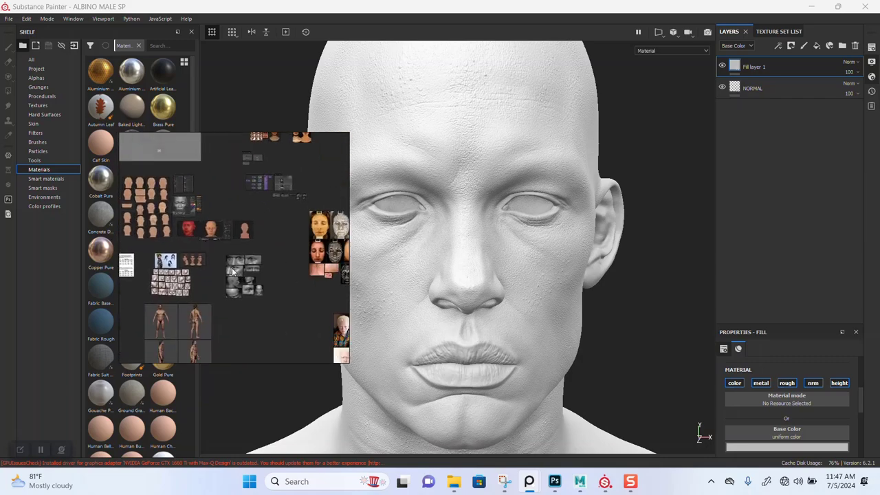
middle_click_drag(292, 280, 212, 244)
middle_click_drag(253, 283, 208, 245)
mouse_move(292, 280)
middle_mouse_down()
mouse_move(252, 266)
mouse_move(297, 266)
middle_mouse_up()
scroll(248, 258, "up", 5)
mouse_move(167, 237)
middle_mouse_down()
mouse_move(232, 256)
mouse_move(209, 256)
middle_mouse_up()
scroll(187, 301, "up", 10)
middle_click_drag(182, 299, 228, 300)
scroll(239, 282, "up", 2)
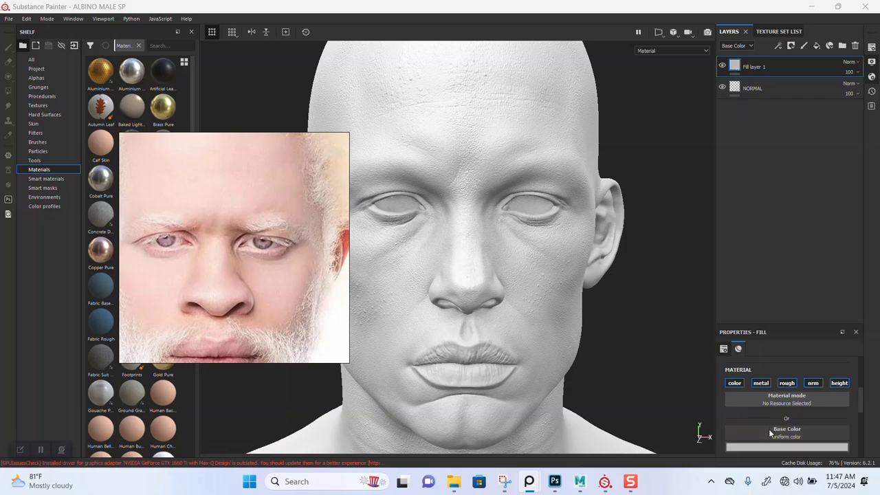
Set the fill layer's base color to the pale pink skin tone sampled beside the albino man's nose bridge
left_click(769, 447)
left_click(795, 343)
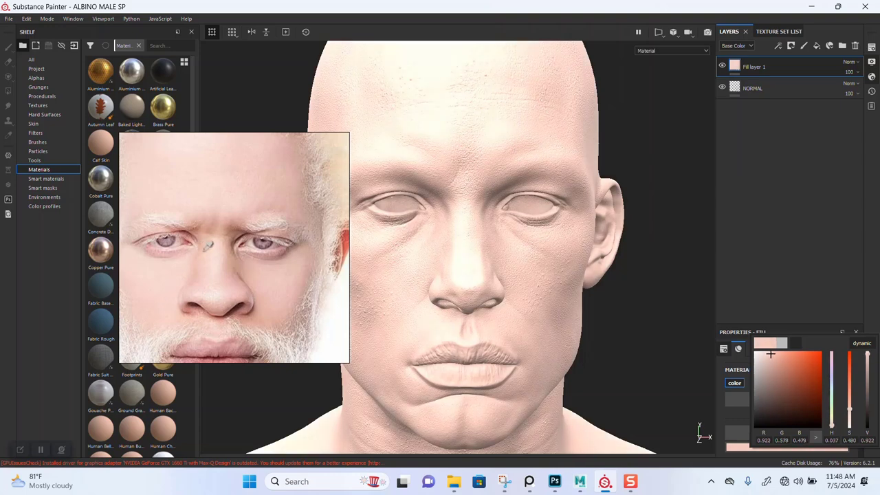
left_click(204, 249)
left_click(666, 195)
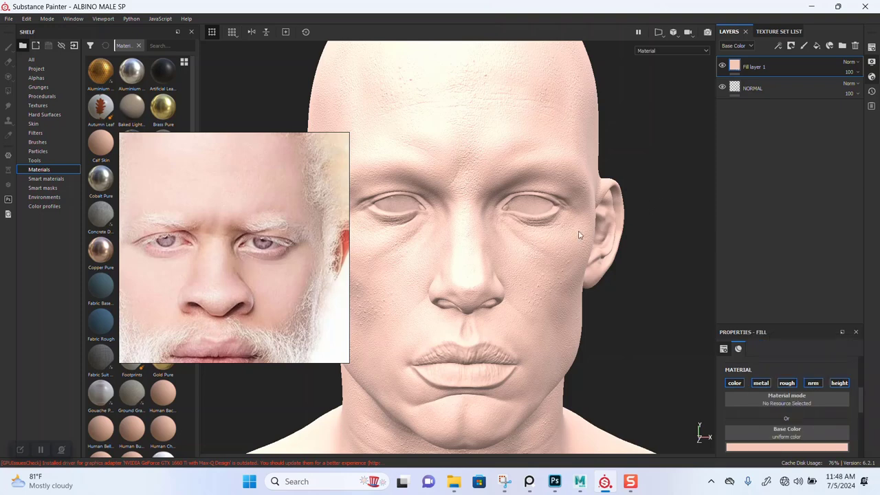
Move the floating reference board clear of the head model and save the project
left_click_drag(277, 267, 182, 155)
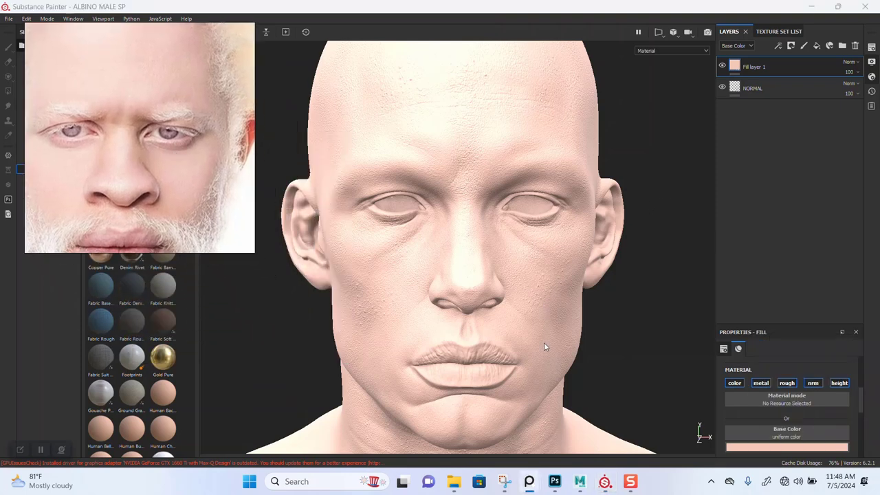
right_click_drag(542, 342, 425, 210, "alt")
middle_click_drag(540, 319, 503, 310, "alt")
right_click_drag(503, 310, 491, 311, "alt")
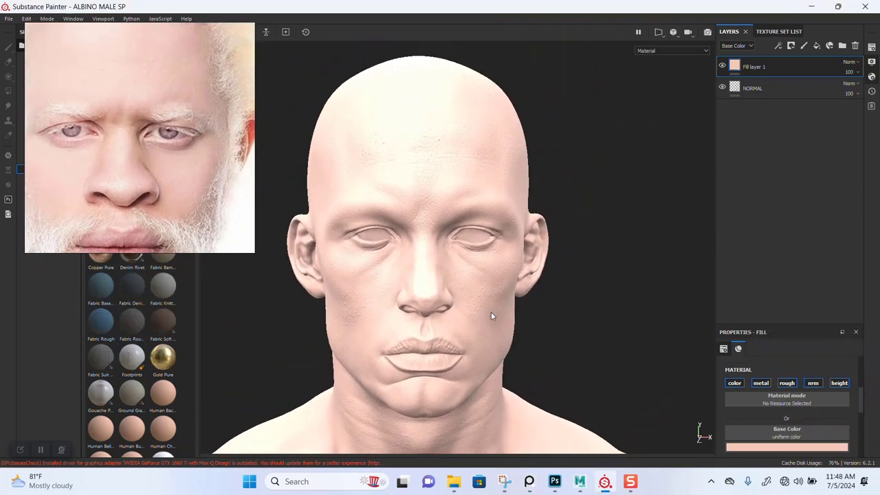
left_click_drag(491, 311, 489, 287, "alt")
middle_click_drag(489, 291, 502, 309, "alt")
mouse_move(505, 298)
left_mouse_down("alt")
mouse_move(499, 337)
mouse_move(501, 293)
left_mouse_up("alt")
middle_click_drag(501, 293, 495, 248, "alt")
right_click_drag(495, 248, 550, 270, "alt")
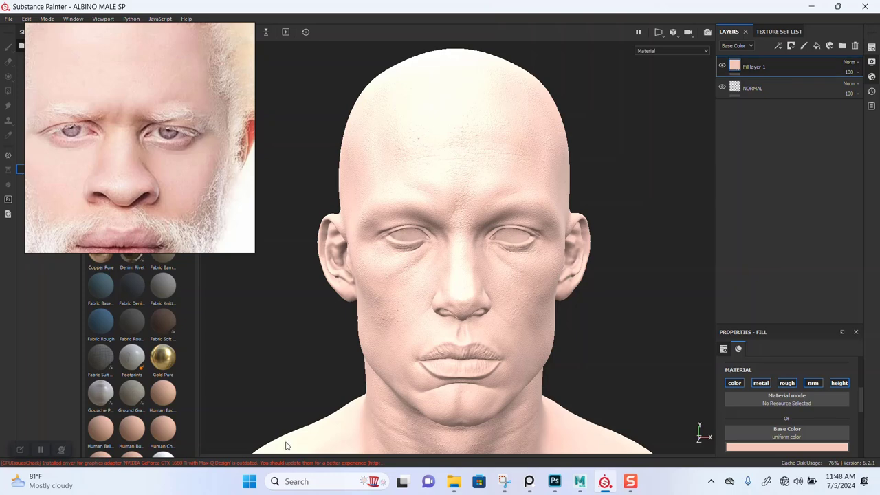
right_click_drag(375, 337, 404, 328, "alt")
key("ctrl+s")
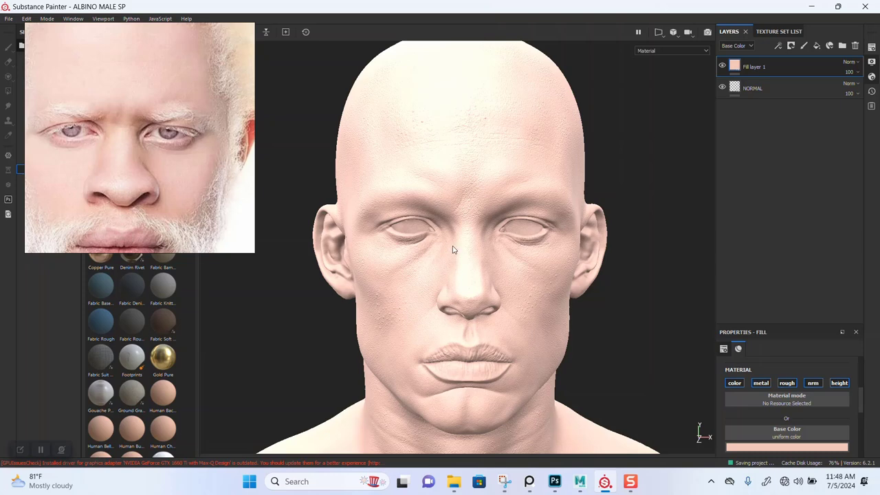
Return to the red-toned head on the reference board and view it up close
scroll(98, 164, "down", 12)
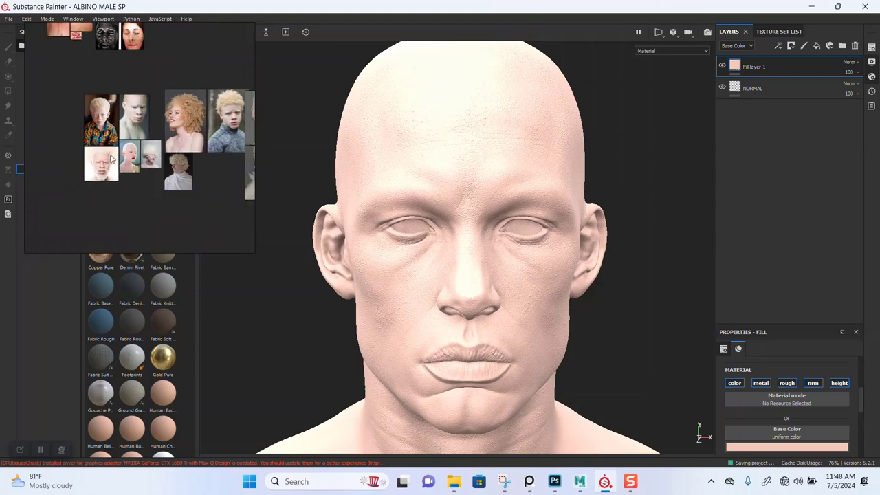
middle_click_drag(77, 99, 145, 169)
middle_click_drag(100, 147, 145, 160)
middle_click_drag(33, 137, 70, 150)
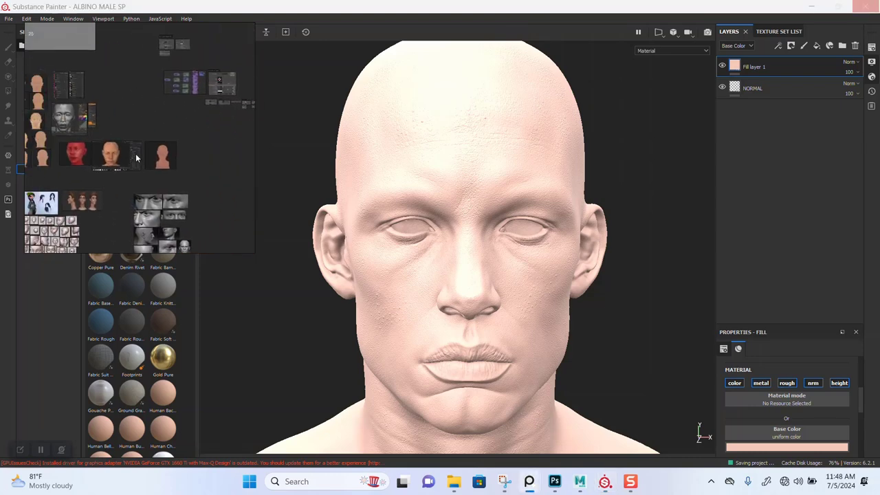
scroll(70, 150, "up", 3)
scroll(470, 270, "down", 3)
scroll(471, 274, "up", 2)
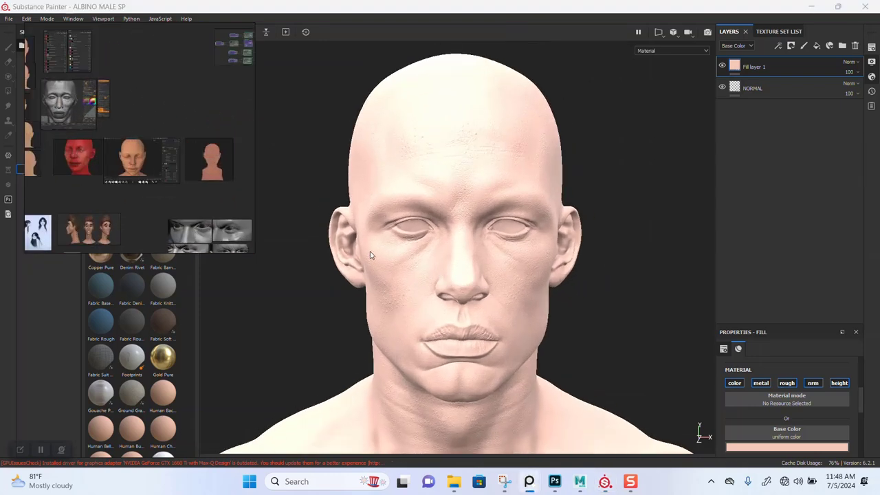
scroll(173, 170, "up", 2)
scroll(153, 169, "up", 6)
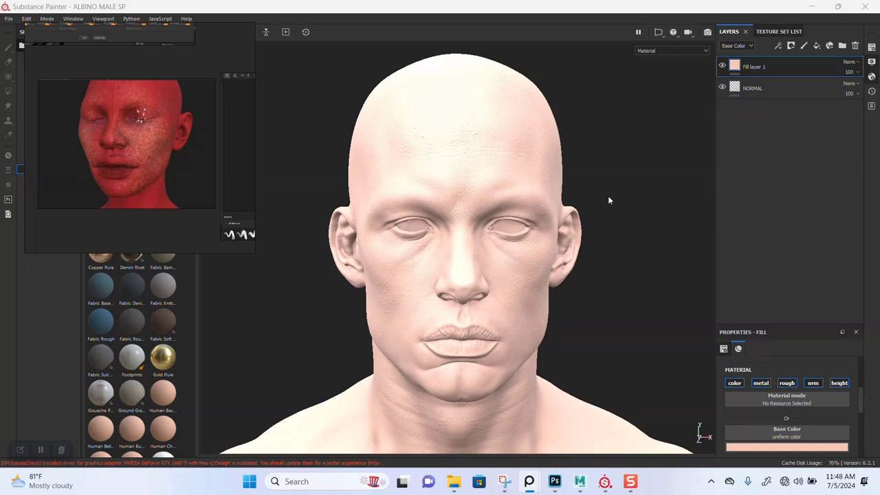
Rename the pale pink fill layer as BASE TONE
double_click(753, 68)
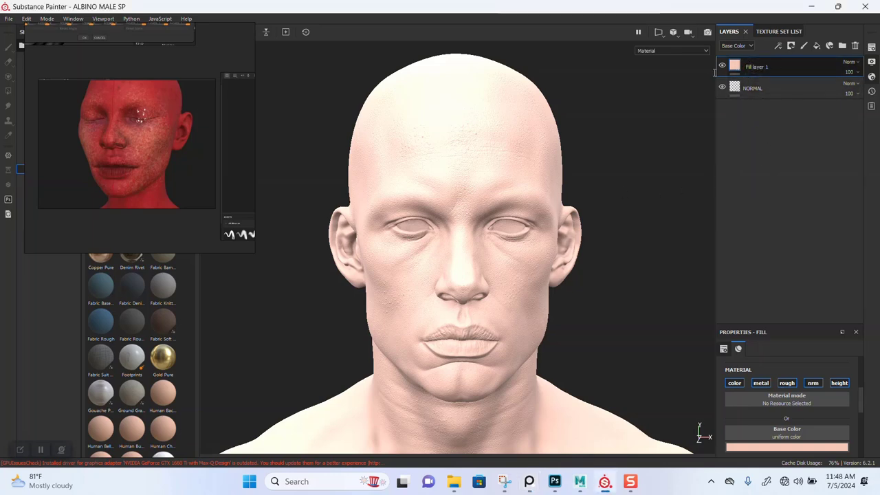
left_click_drag(773, 66, 757, 66)
double_click(760, 70)
type("BASE TONE")
key("Return")
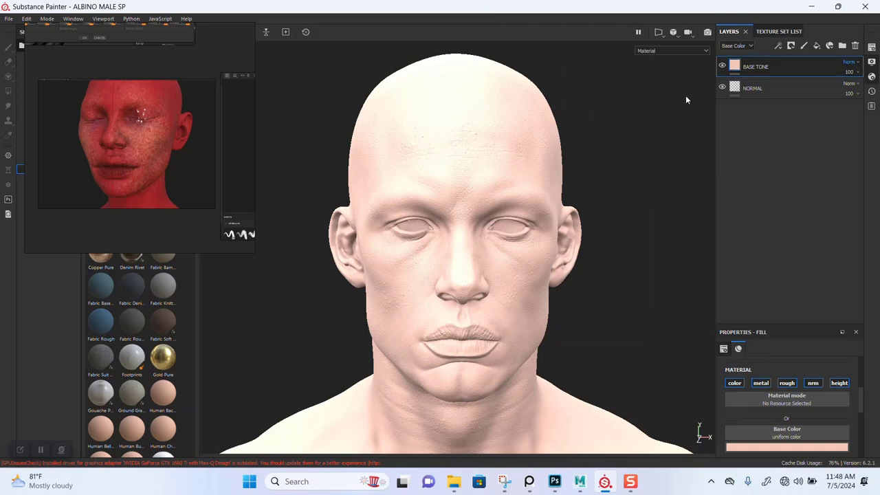
Lower the viewport's environment exposure to -0.58 EV and check the skin tone on the head
left_click(871, 62)
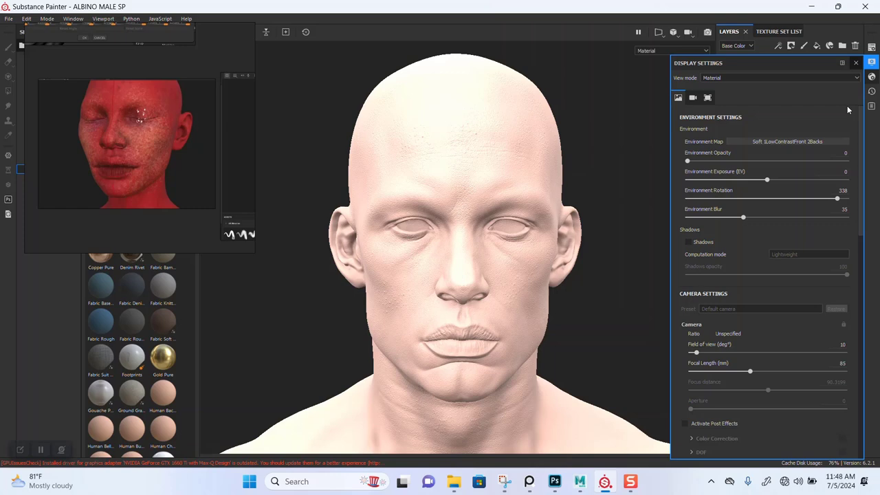
left_click(759, 180)
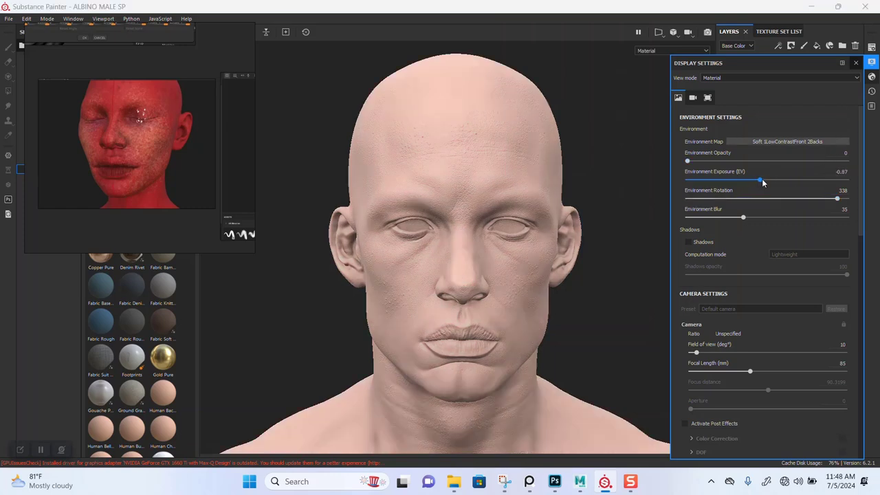
left_click_drag(760, 180, 762, 180)
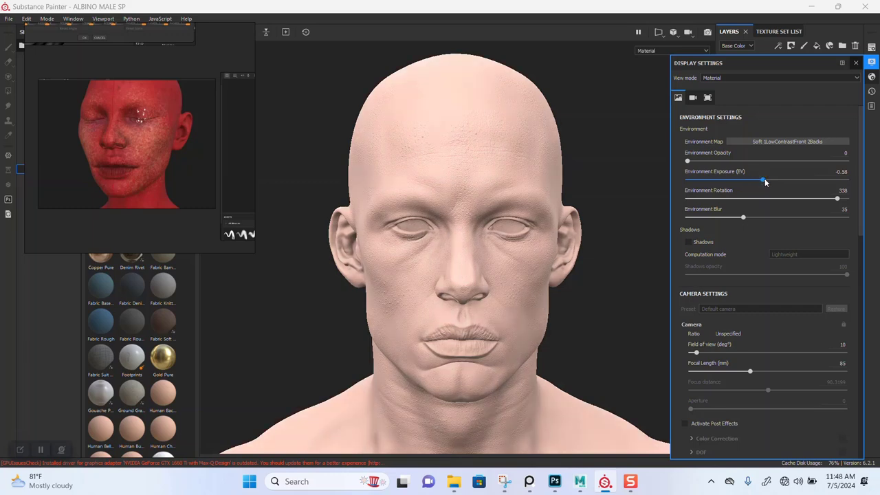
left_click(856, 62)
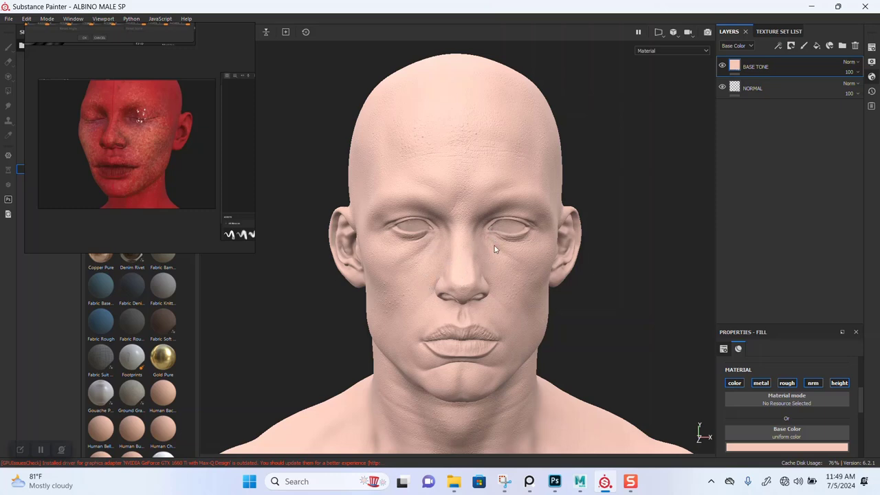
right_click_drag(494, 245, 484, 274, "alt")
middle_click_drag(484, 275, 487, 252, "alt")
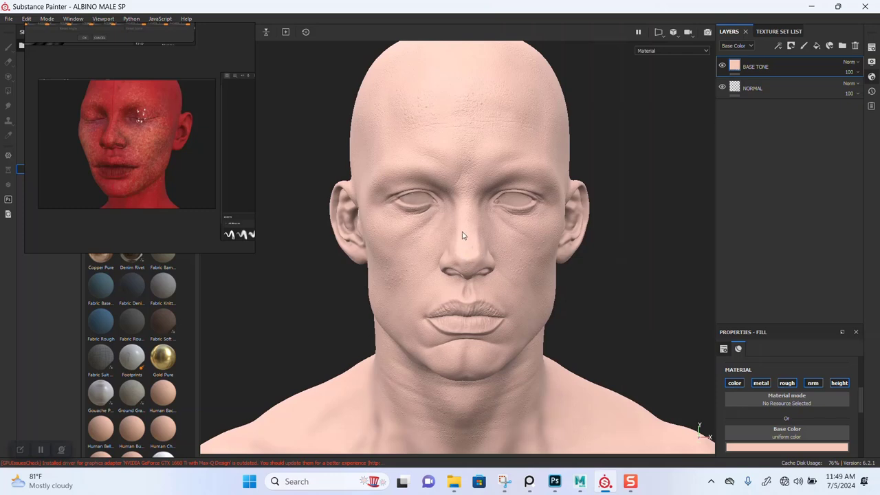
left_click_drag(463, 236, 568, 184, "alt")
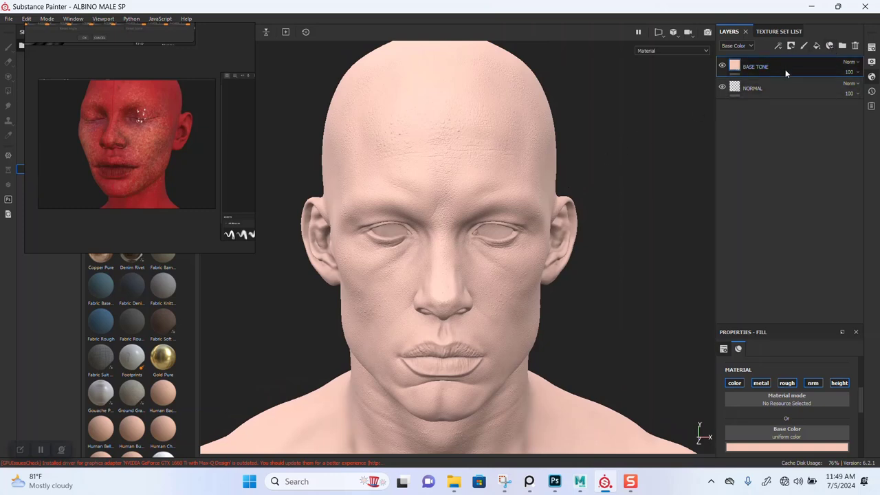
Duplicate the BASE TONE layer and disable the height, normal and metallic channels on the copy
key("ctrl+d")
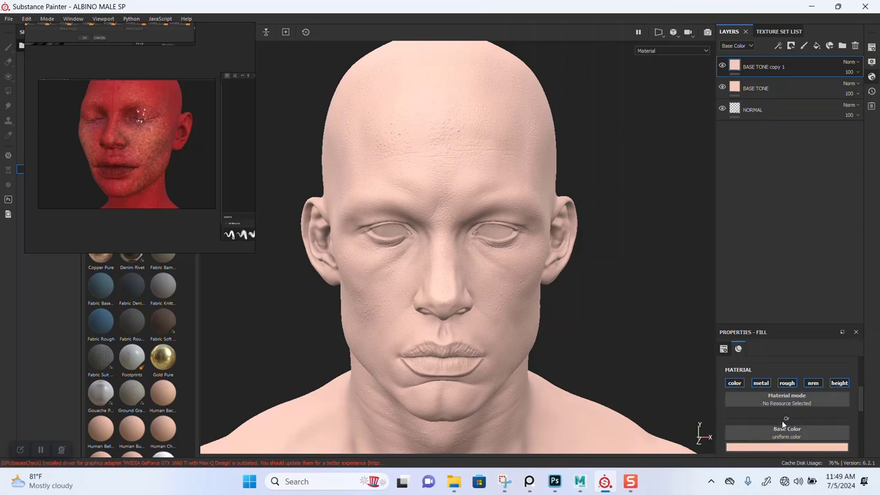
left_click(839, 384)
left_click(813, 383)
left_click(770, 446)
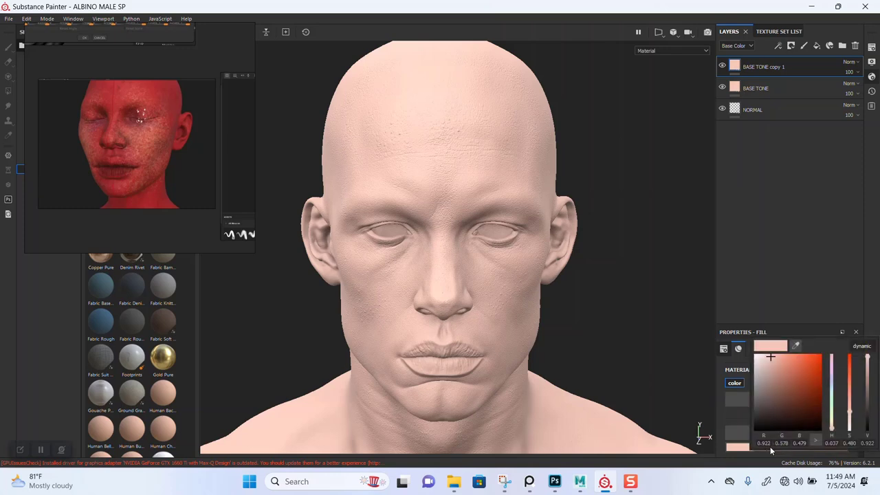
left_click(763, 383)
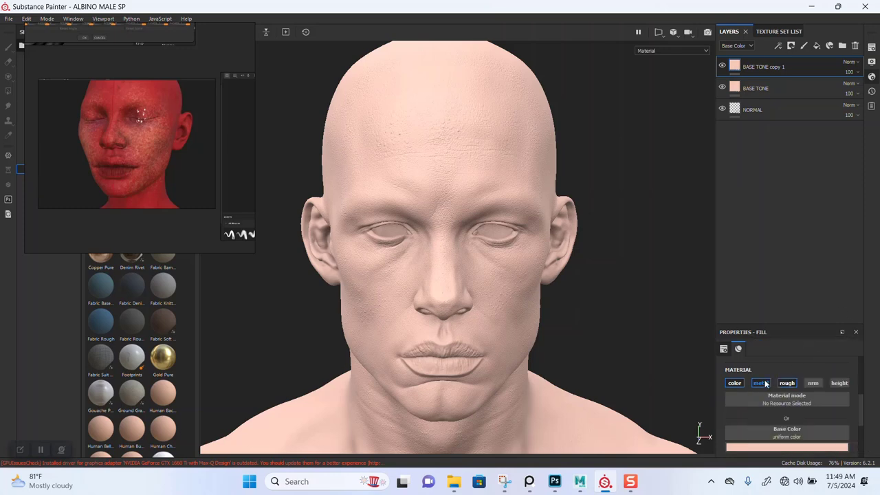
Set the duplicated layer's base color to the dark red sampled from the ear of the red head reference
left_click(772, 447)
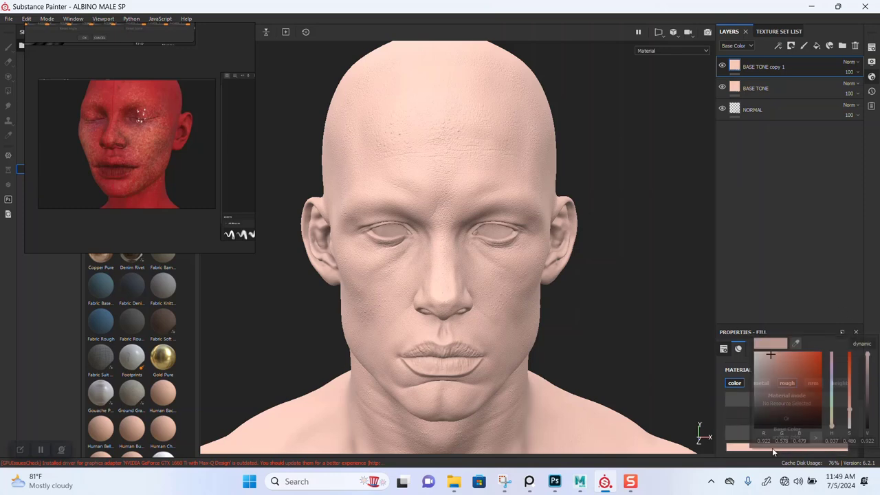
left_click(795, 343)
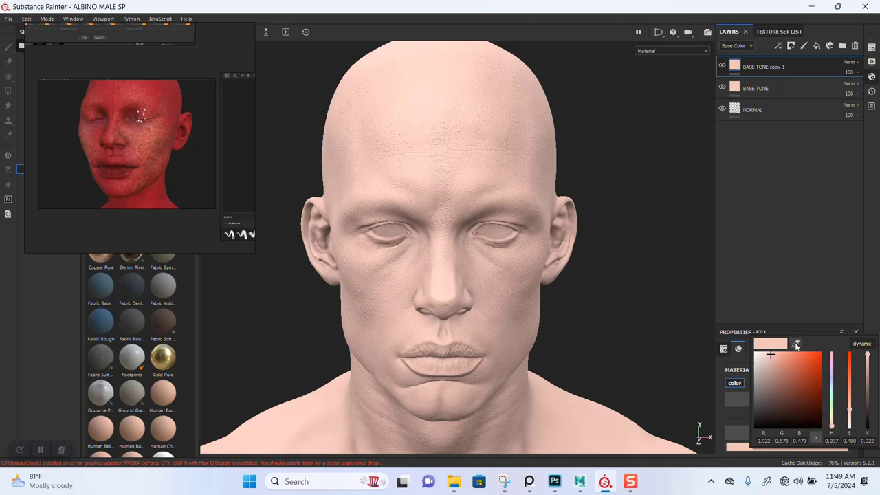
left_click(649, 320)
left_click(185, 136)
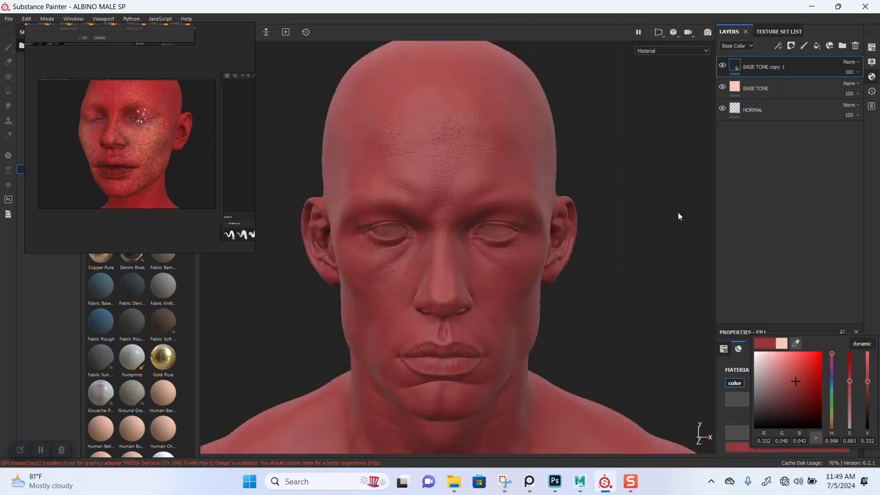
left_click(749, 226)
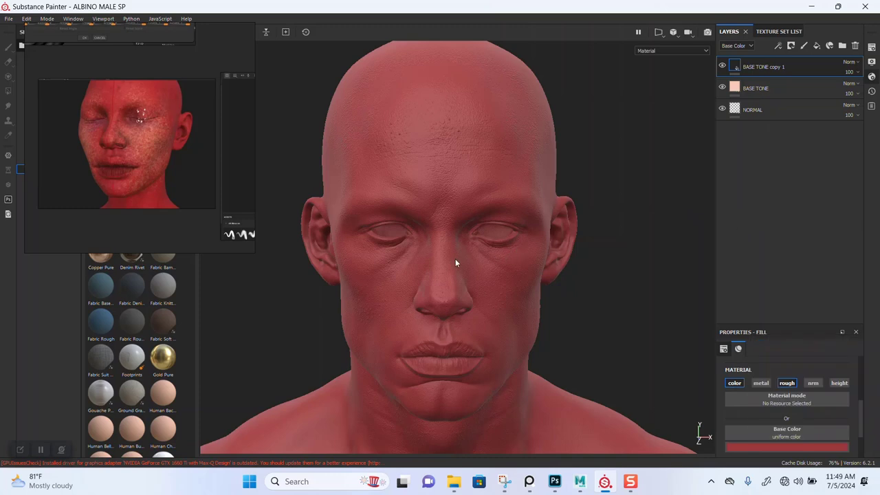
right_click_drag(455, 260, 474, 303, "alt")
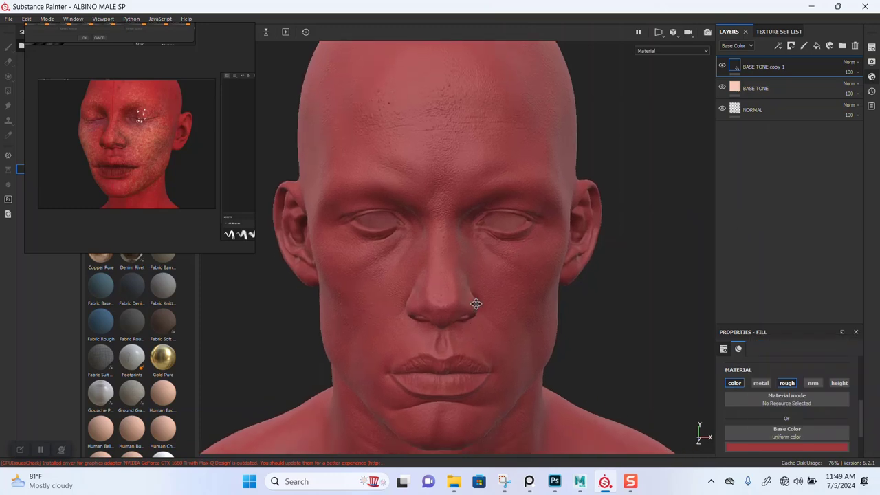
left_click_drag(474, 303, 513, 294, "alt")
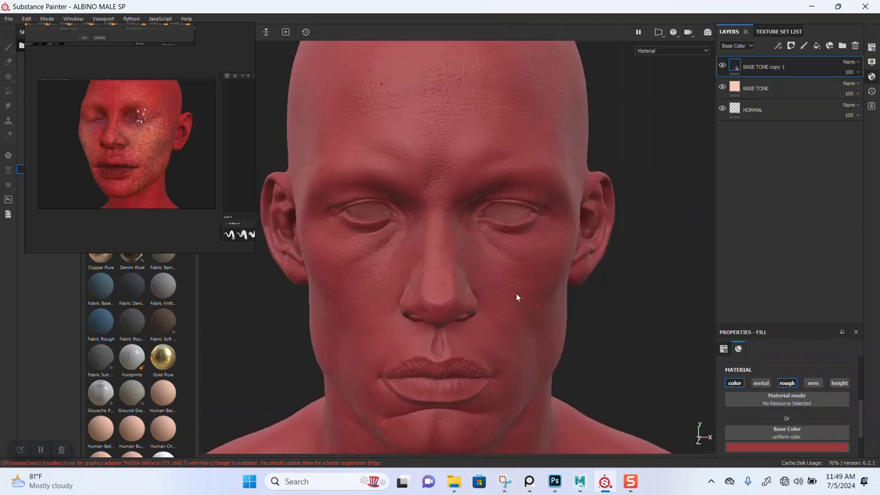
Add a black mask to the BASE TONE copy 1 layer and put a fill effect in that mask
right_click(731, 69)
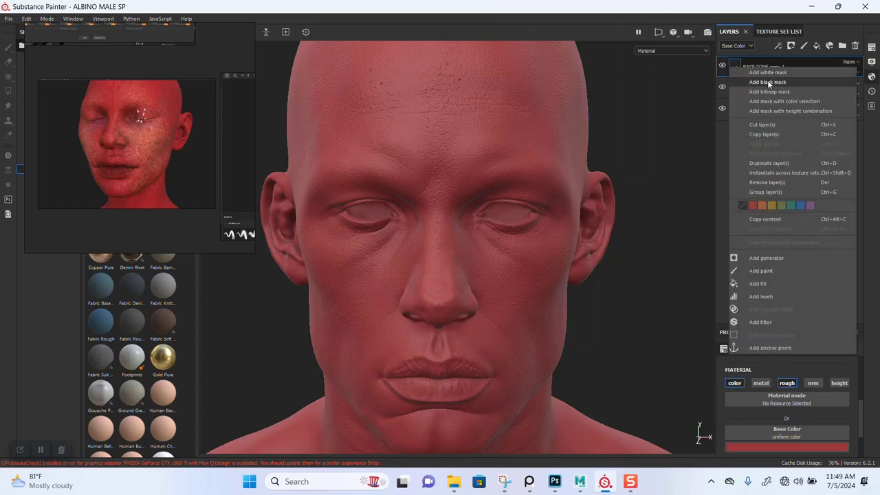
left_click(768, 82)
right_click(750, 66)
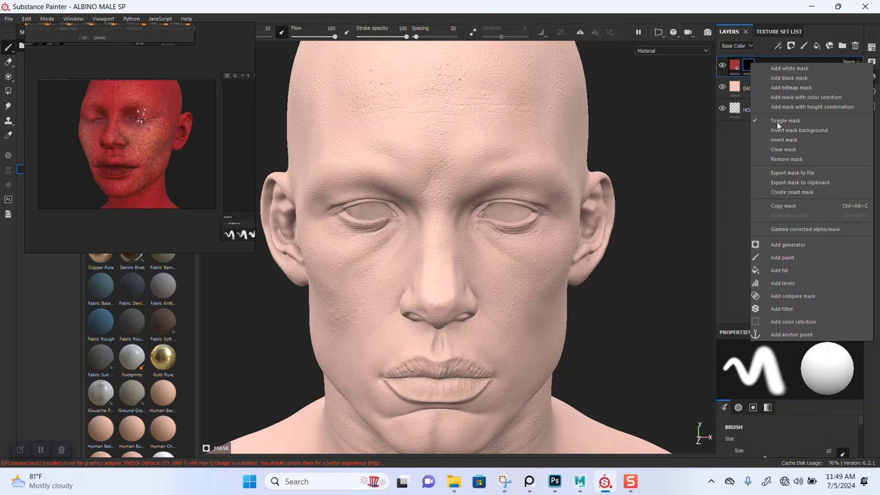
left_click(778, 270)
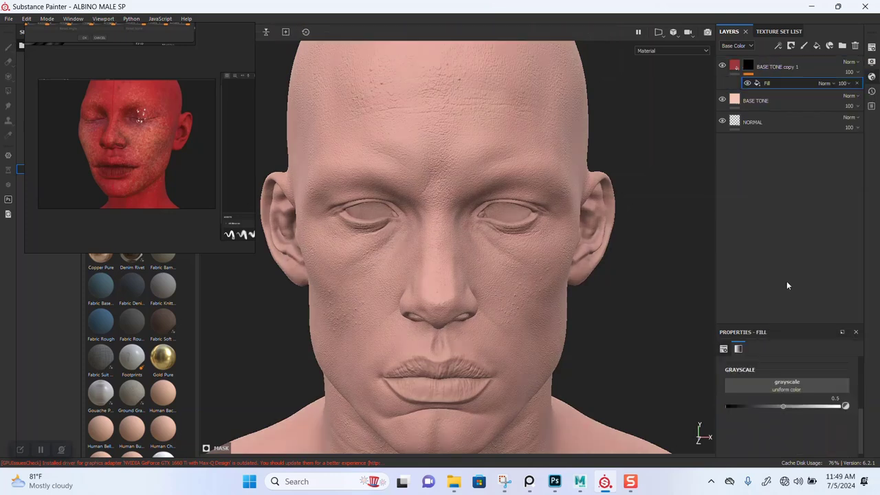
Search the procedural textures for BW and assign BnW Spots 1 to the mask's fill
left_click(785, 386)
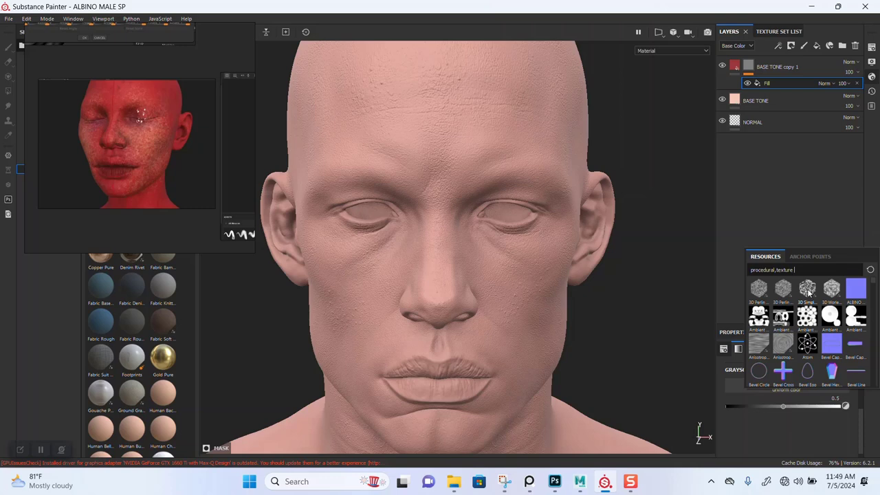
mouse_move(809, 292)
type("B")
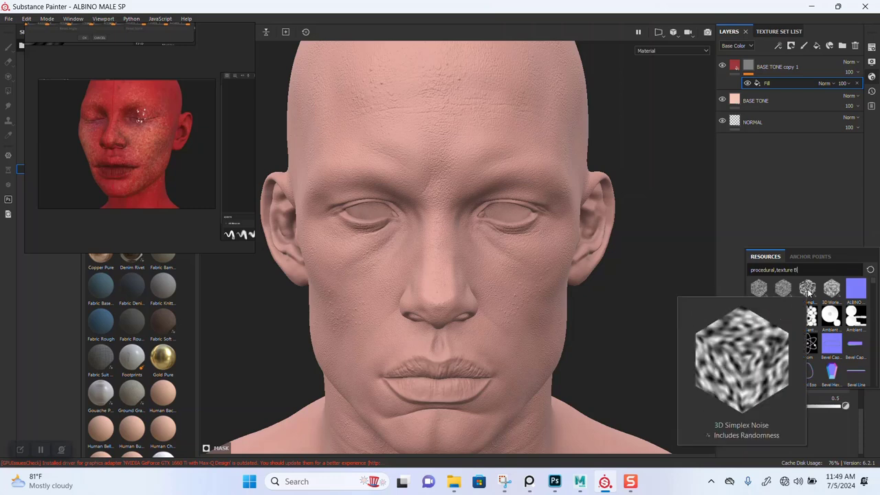
type("W")
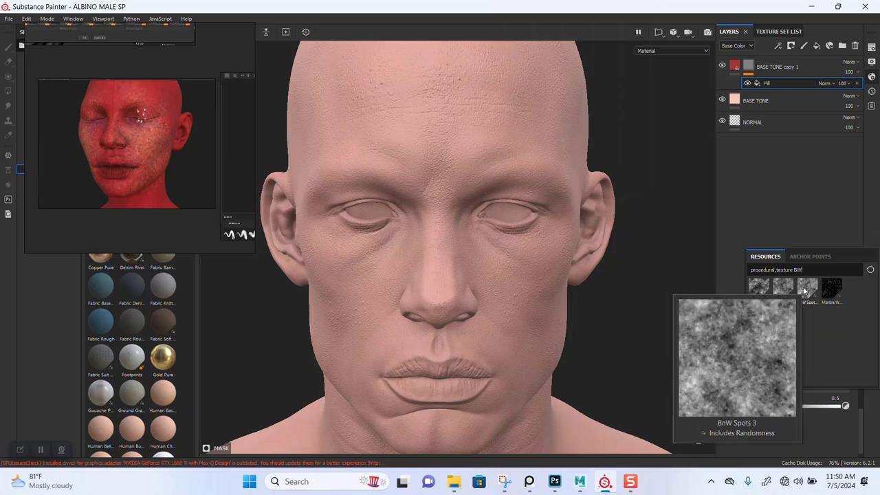
left_click(762, 290)
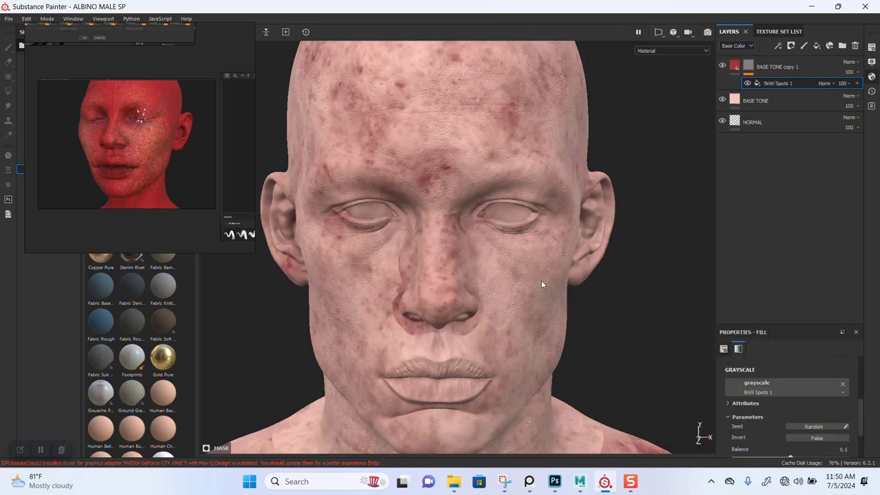
Set the BnW Spots 1 mask fill to tri-planar projection
right_click_drag(489, 306, 468, 245, "alt")
middle_click_drag(468, 245, 474, 198, "alt")
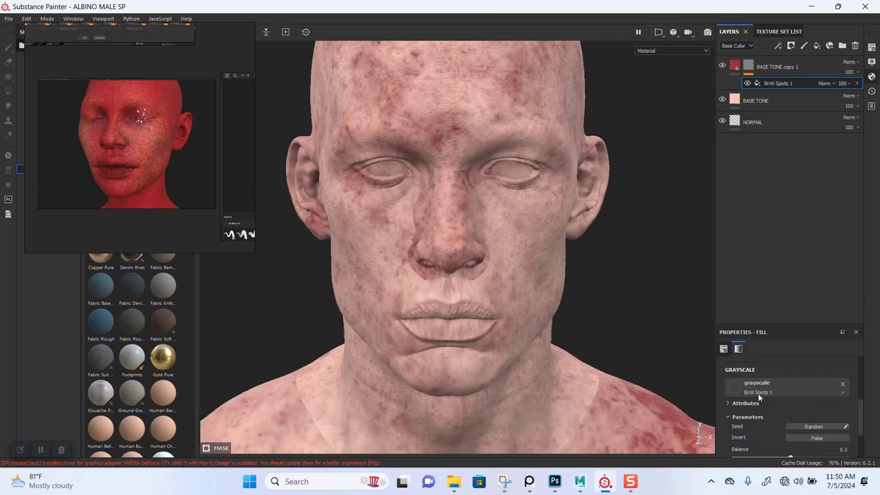
scroll(777, 393, "up", 4)
left_click(802, 379)
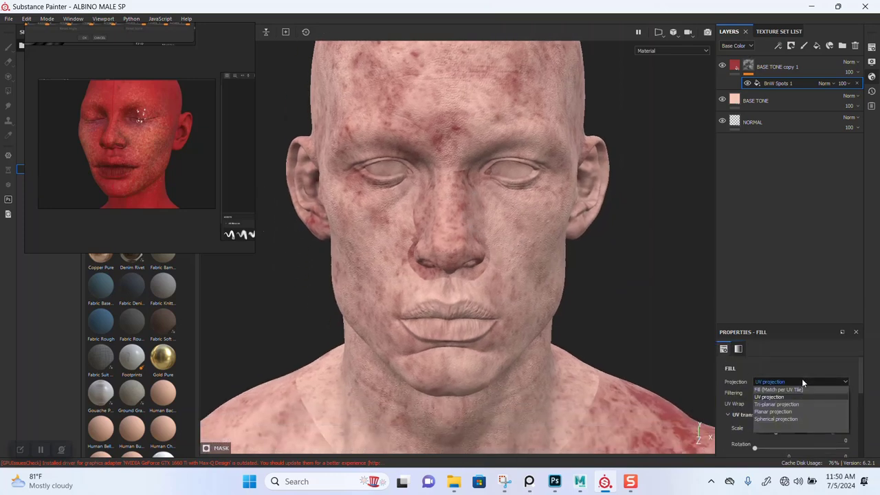
left_click(776, 404)
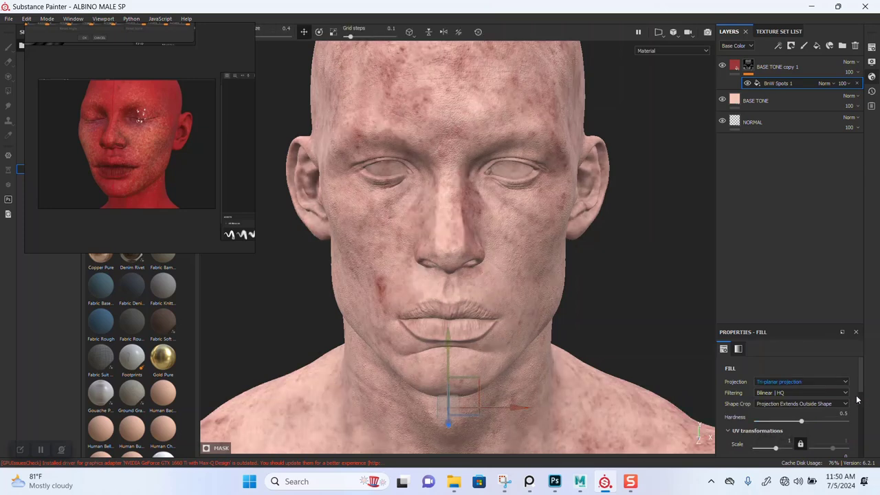
Try a UV scale of 15.37 on the BnW Spots 1 fill and undo it
left_click_drag(779, 450, 782, 450)
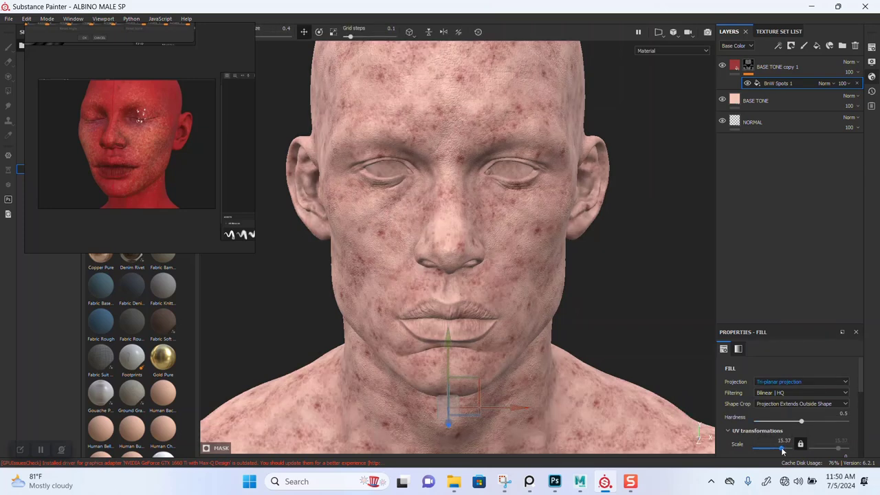
key("ctrl+z")
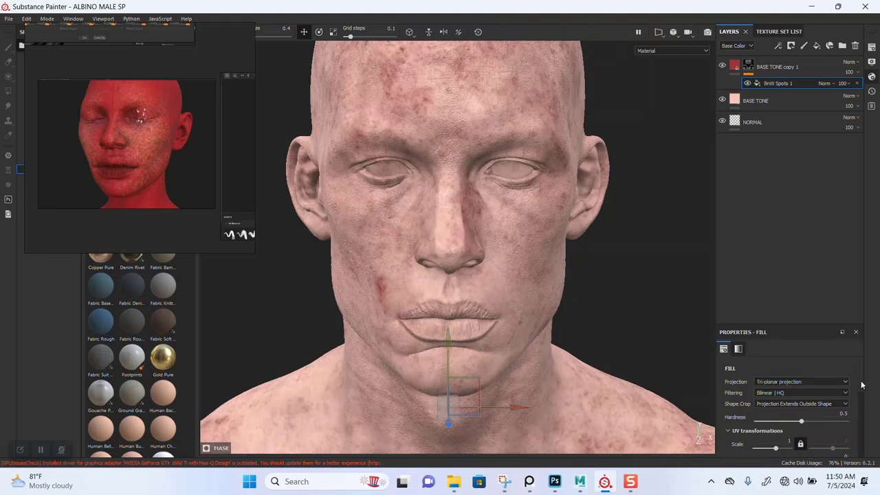
Set the balance of the BnW Spots 1 texture to 0.79 and check the coverage on the head
left_click_drag(861, 385, 860, 421)
scroll(558, 303, "down", 2)
middle_click_drag(545, 280, 555, 211, "alt")
scroll(861, 412, "down", 3)
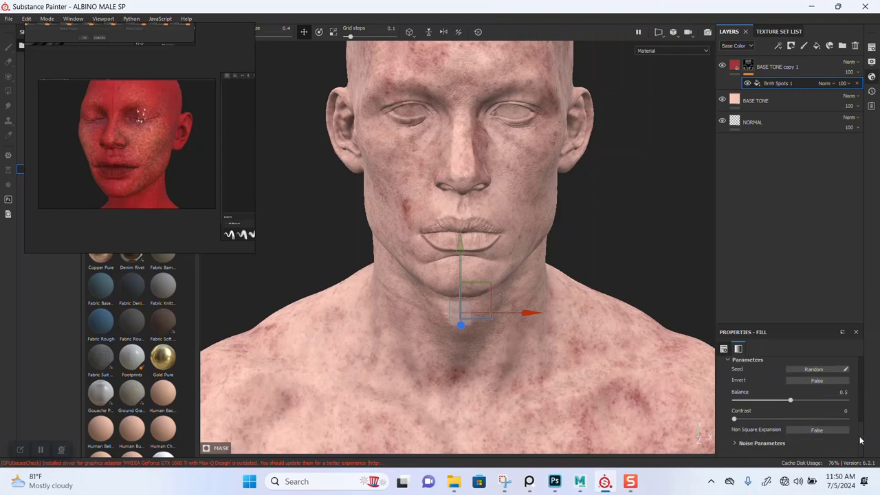
left_click_drag(792, 404, 822, 411)
scroll(533, 359, "down", 3)
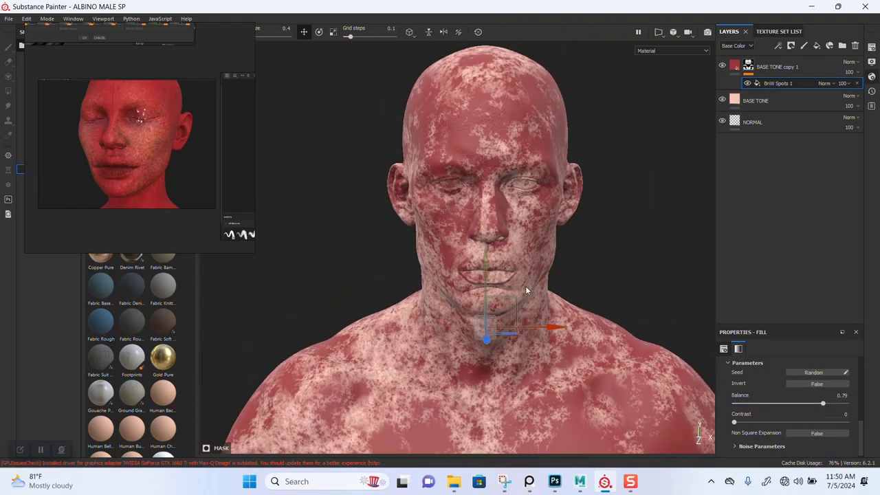
middle_click_drag(527, 363, 521, 308, "alt")
left_click_drag(519, 303, 607, 296, "alt")
Randomize the seed of the BnW Spots 1 texture and inspect the new pattern on the head and shoulders
left_click(822, 374)
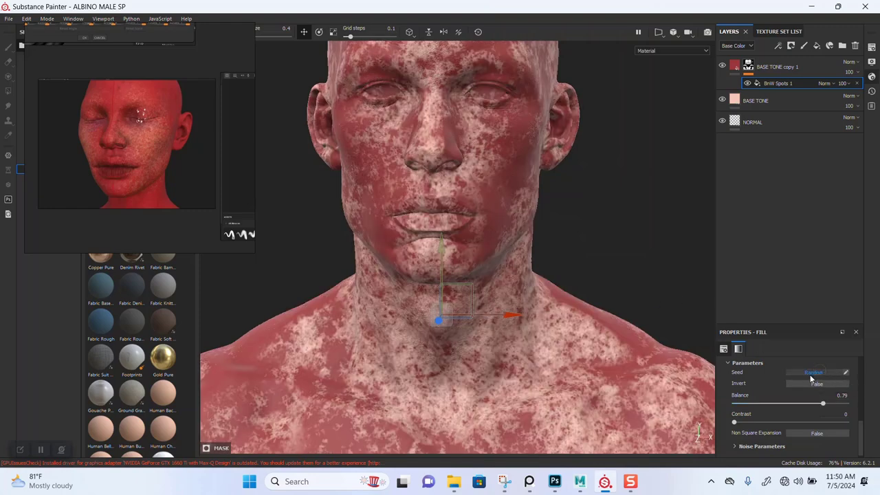
left_click_drag(671, 335, 581, 323, "alt")
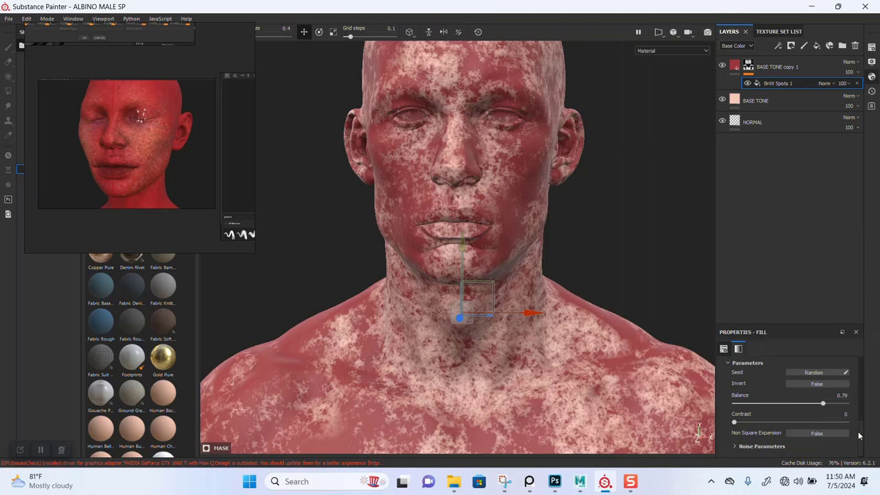
scroll(819, 437, "down", 1)
middle_click_drag(549, 256, 549, 331, "alt")
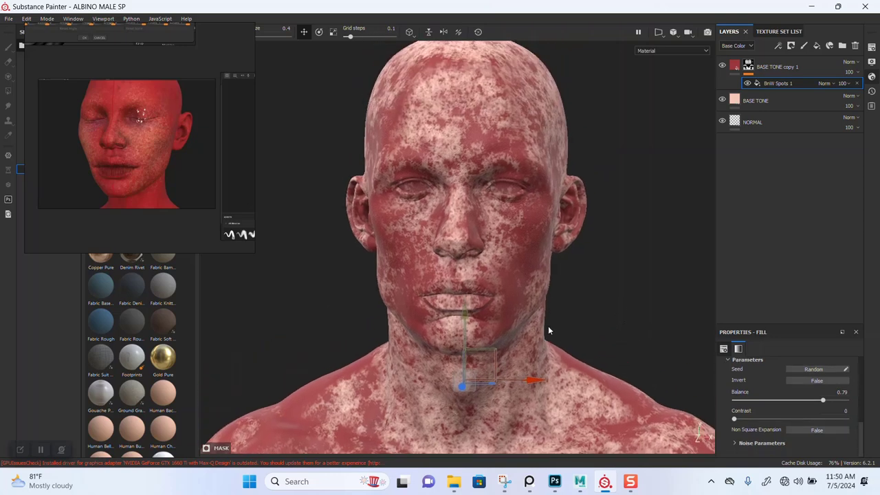
Rename the BASE TONE copy 1 layer as DARK RED BASE
left_click(779, 67)
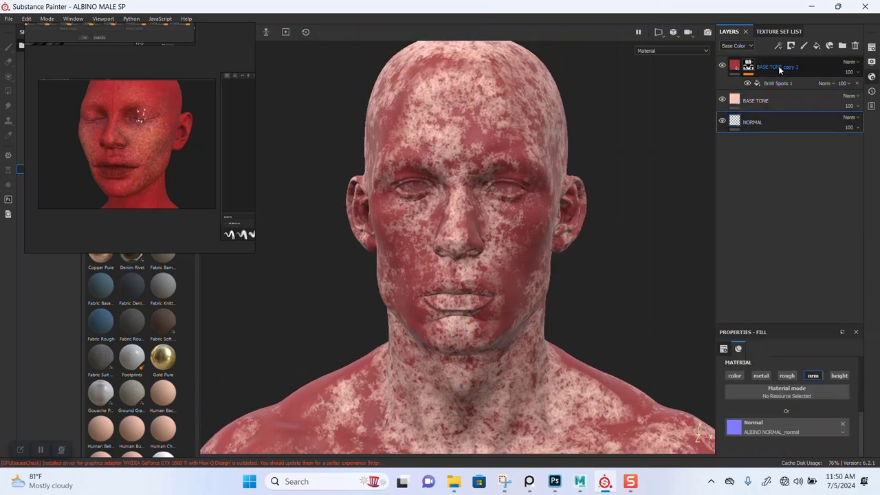
double_click(780, 68)
left_click(803, 67)
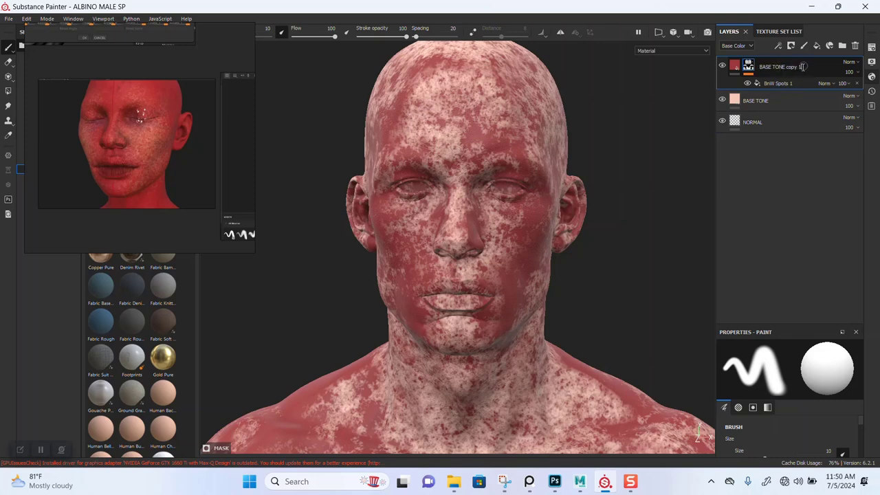
key("BackSpace")
key("BackSpace")
key("BackSpace")
key("BackSpace")
key("BackSpace")
key("BackSpace")
key("BackSpace")
key("BackSpace")
Duplicate the DARK RED BASE layer and raise the saturation of the copy's base color to 0.966
scroll(522, 224, "up", 1)
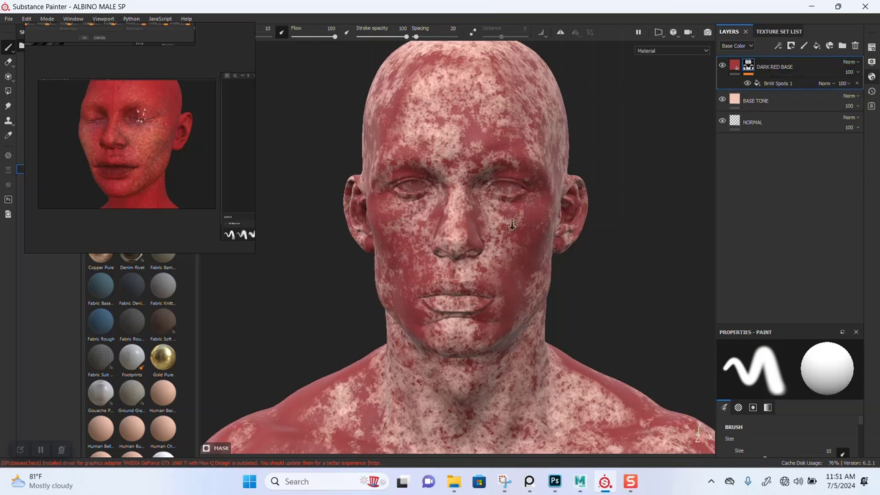
key("ctrl+d")
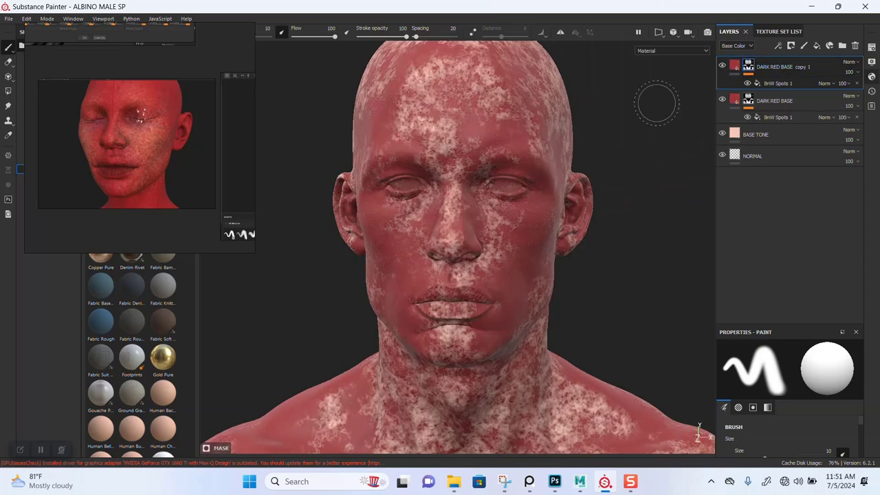
left_click_drag(511, 163, 515, 191, "alt")
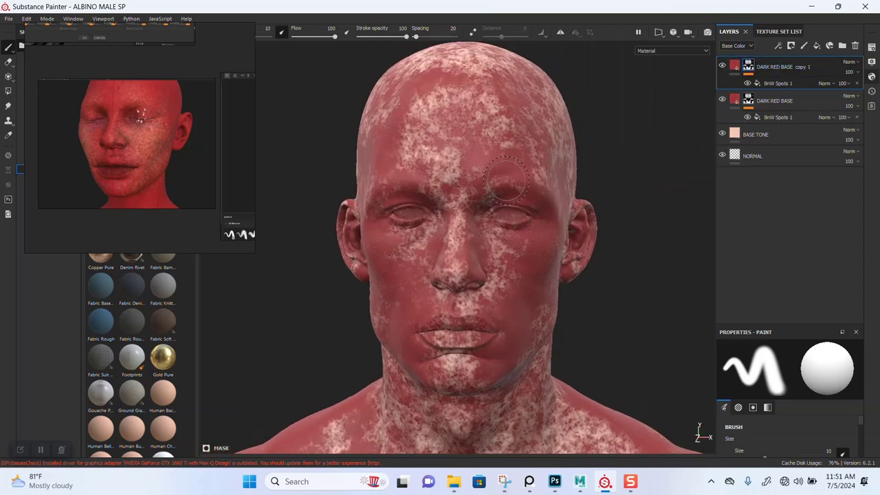
left_click(734, 66)
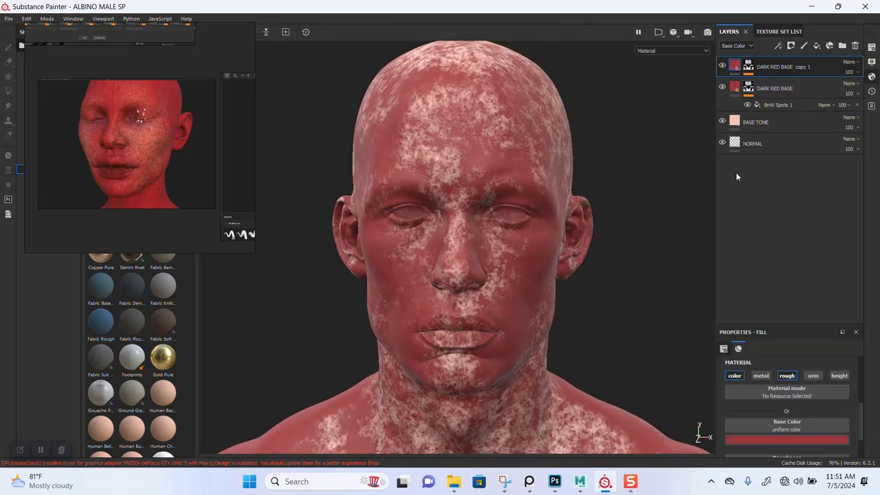
left_click(764, 440)
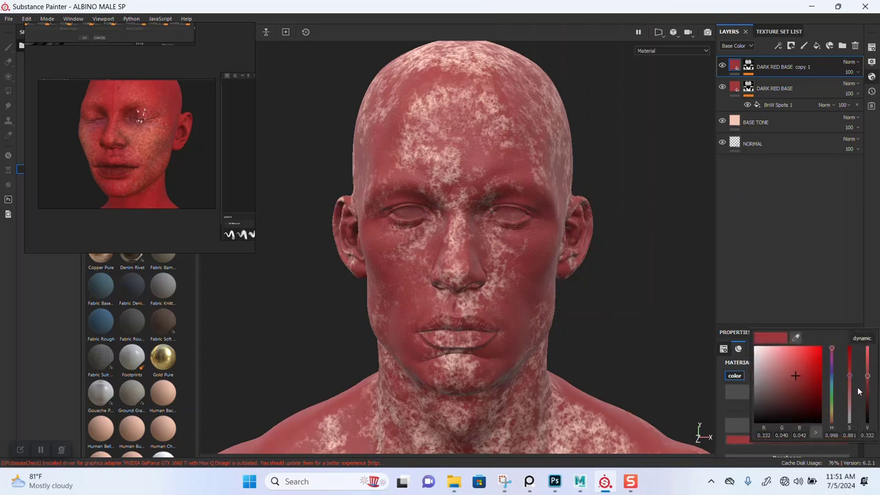
left_click_drag(848, 372, 849, 367)
left_click(703, 304)
left_click_drag(704, 304, 605, 278, "alt")
Hide the original DARK RED BASE layer and brighten the copy's base color to a value of 0.484
left_click(721, 88)
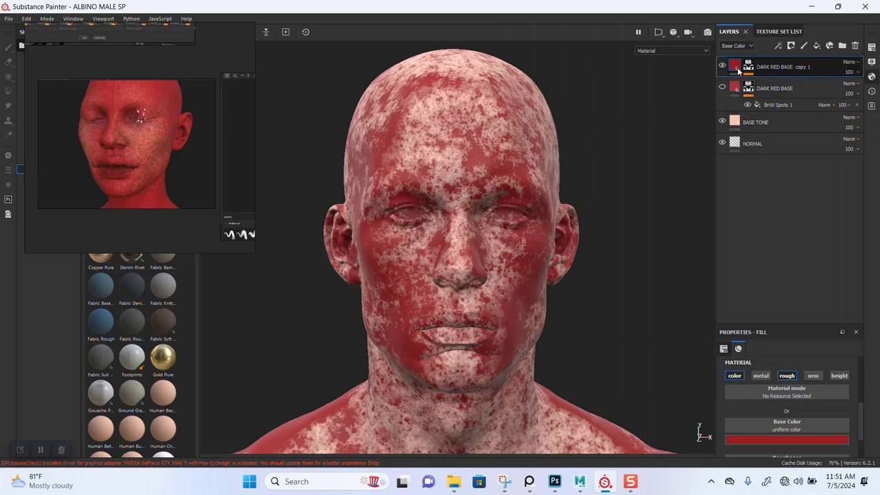
left_click(759, 439)
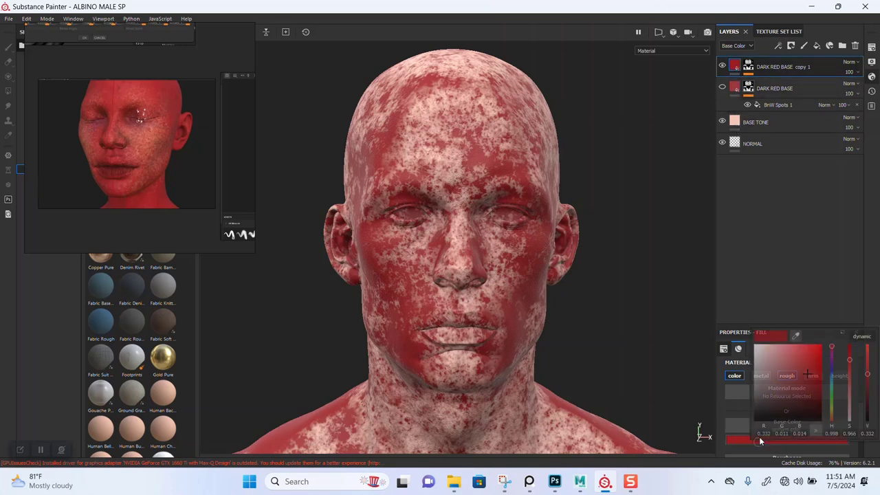
left_click(867, 369)
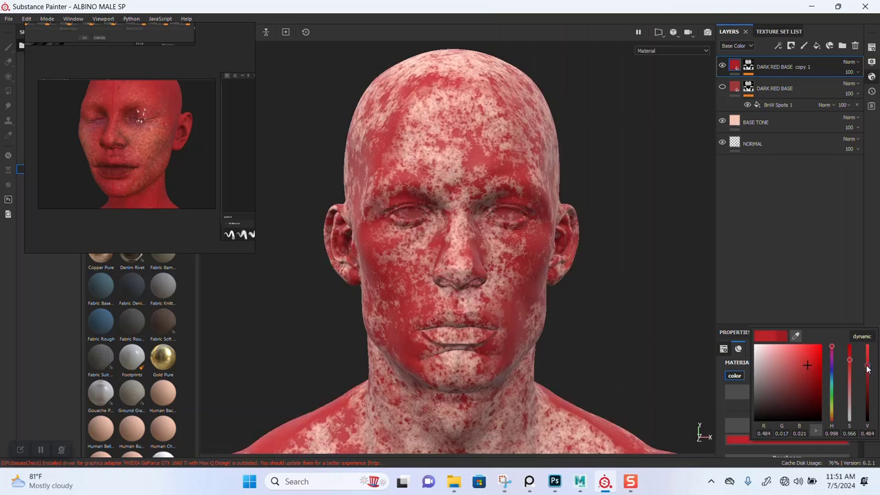
left_click(749, 244)
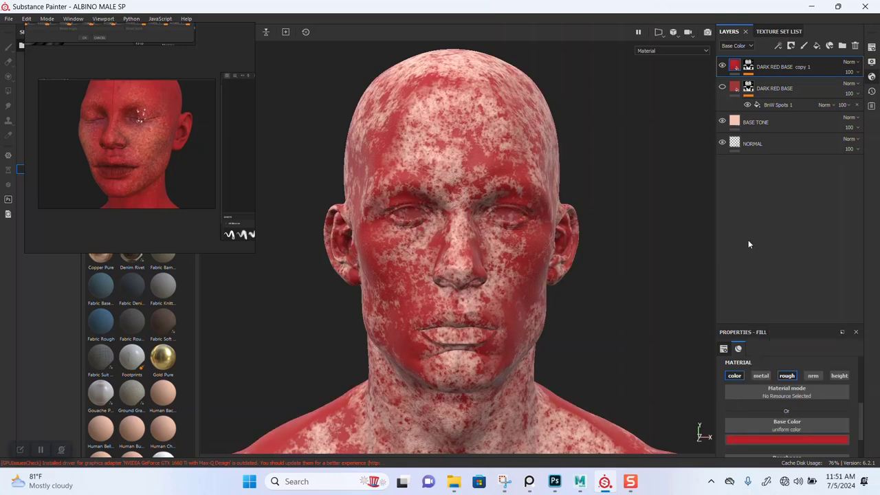
Try BnW Spots 3 in the duplicated red layer's mask fill, replace it with BnW Spots 2, and inspect the face
left_click(749, 66)
left_click(763, 83)
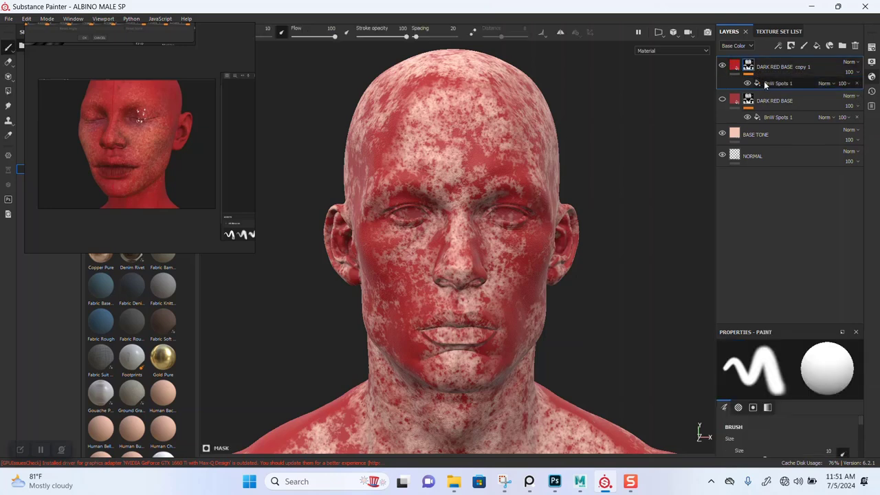
left_click(749, 396)
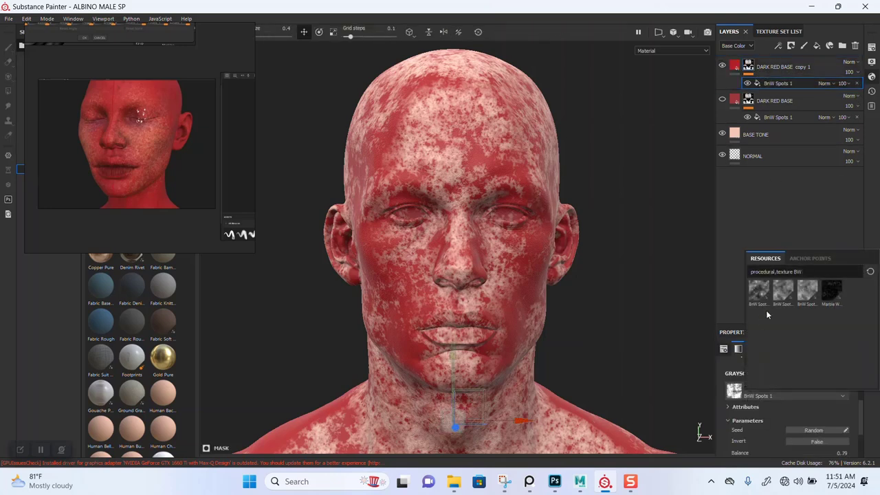
left_click(807, 294)
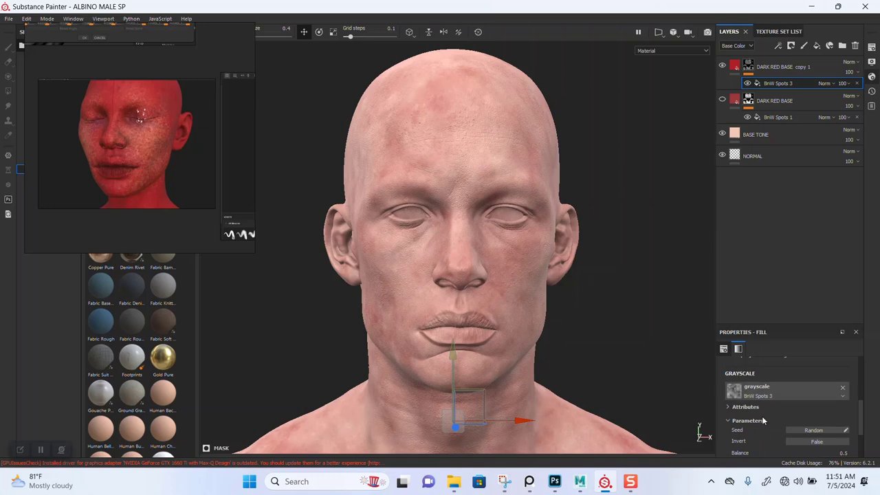
left_click(769, 392)
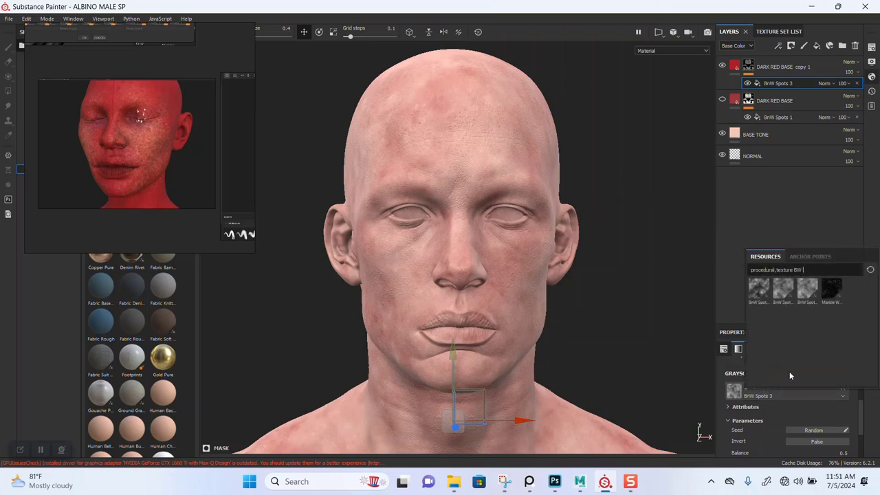
left_click(783, 289)
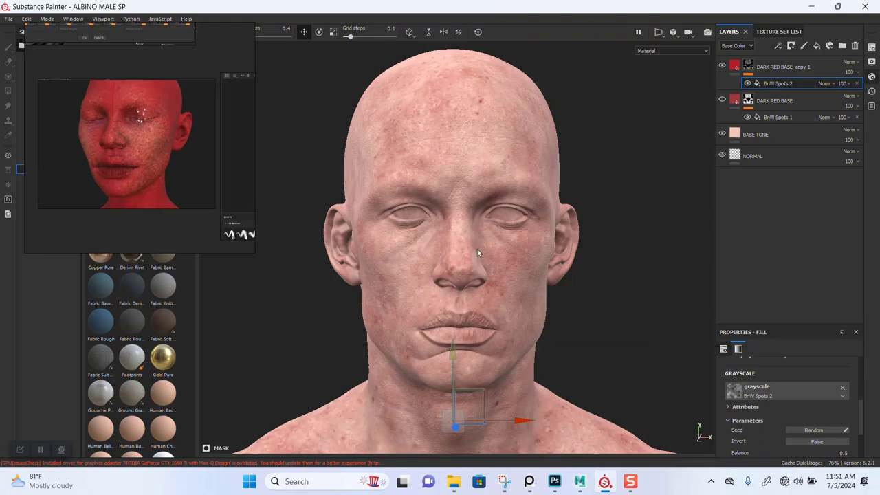
right_click_drag(481, 267, 500, 270, "alt")
left_click_drag(500, 270, 530, 288, "alt")
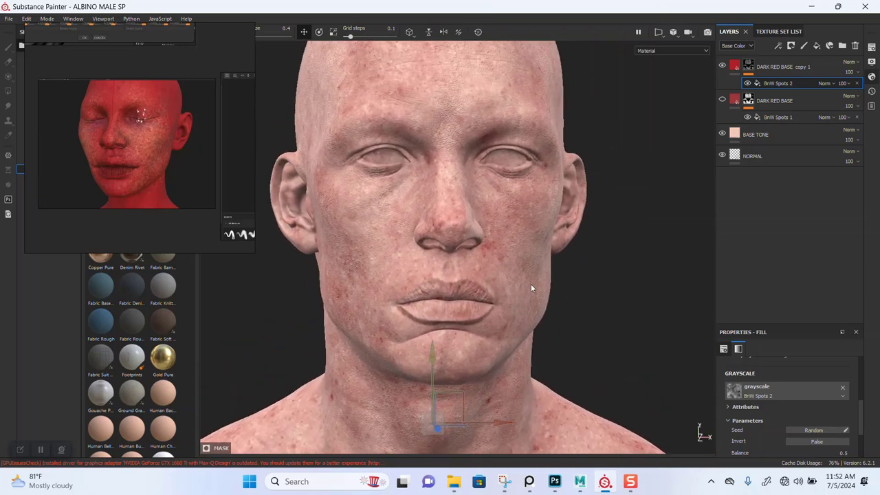
Replace the mask texture of DARK RED BASE copy 1 with BnW Spots 3 and raise its balance to 0.79
left_click(776, 394)
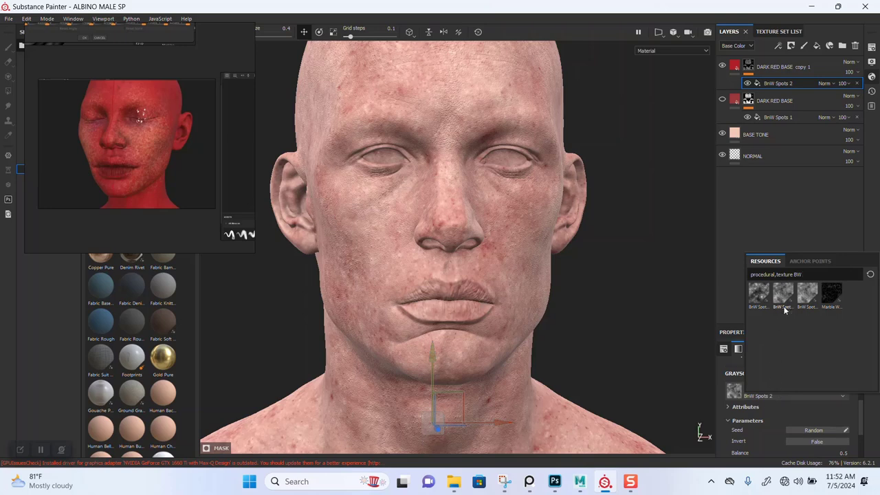
left_click(807, 300)
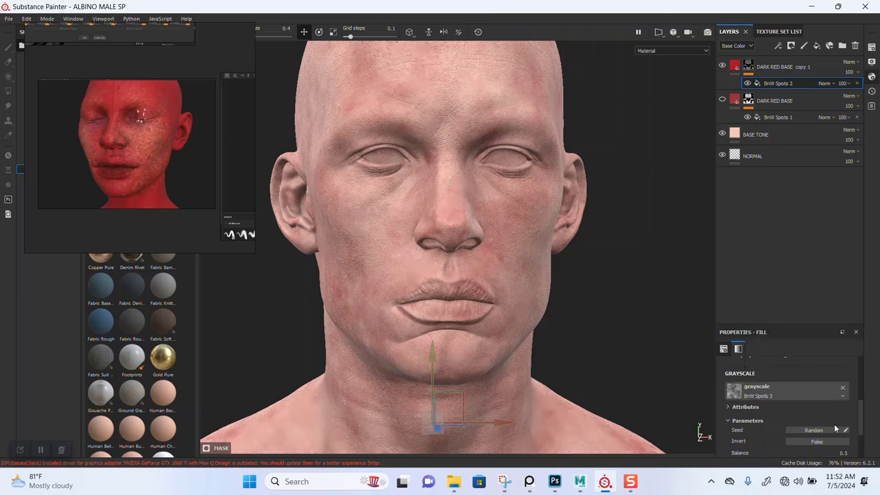
scroll(825, 407, "down", 2)
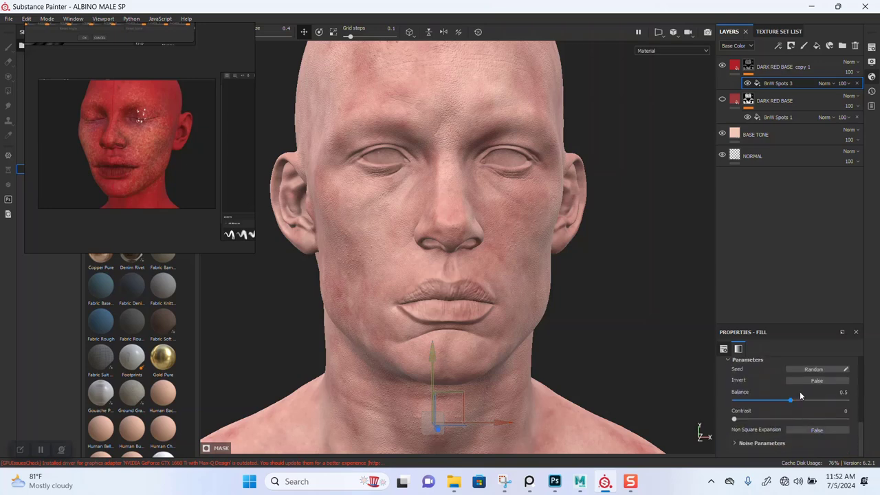
left_click_drag(794, 401, 825, 408)
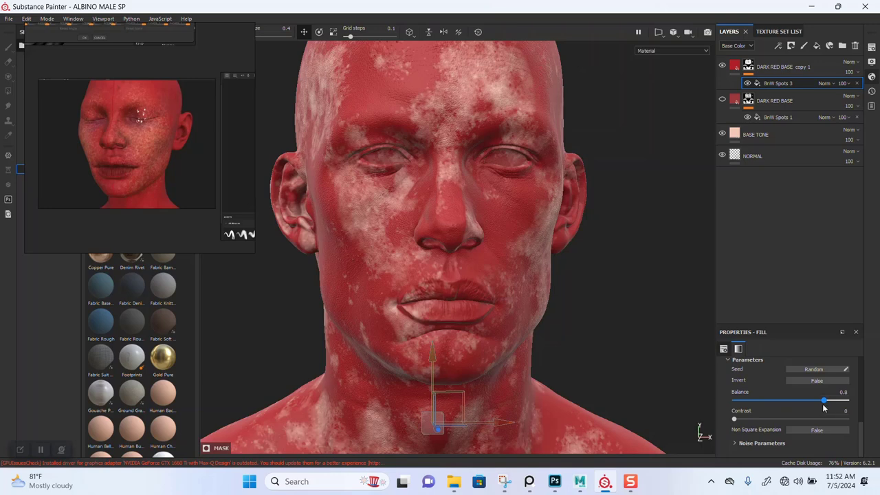
left_click_drag(824, 409, 823, 409)
Randomize the seed of the BnW Spots 3 mask fill and lower its balance to 0.7
right_click_drag(589, 330, 520, 323, "alt")
middle_click_drag(519, 323, 522, 248, "alt")
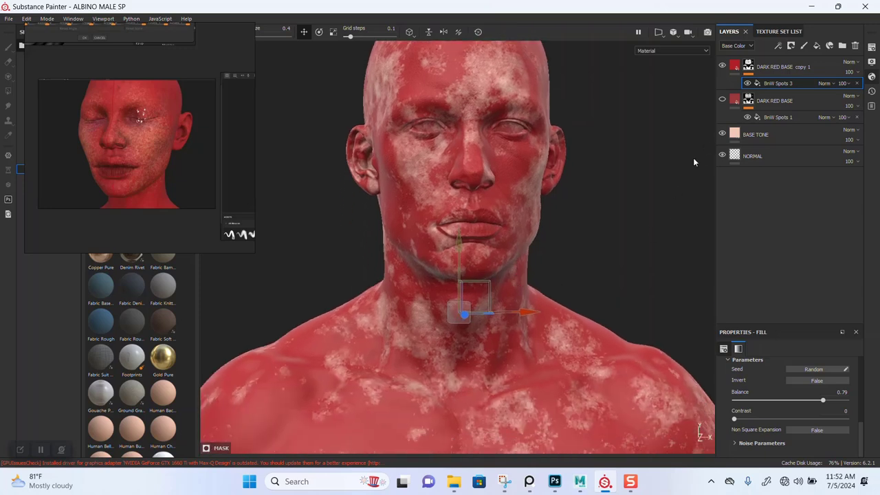
right_click_drag(694, 162, 558, 251, "alt")
middle_click_drag(557, 252, 564, 188, "alt")
left_click(814, 371)
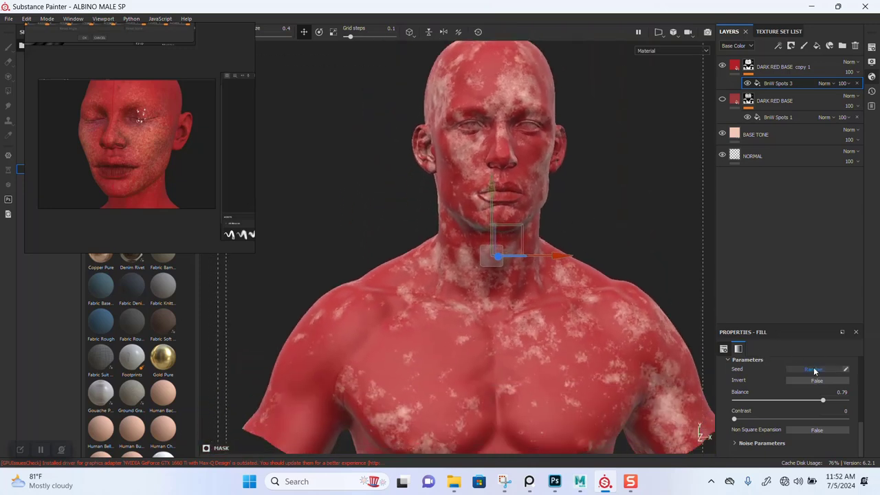
left_click(814, 371)
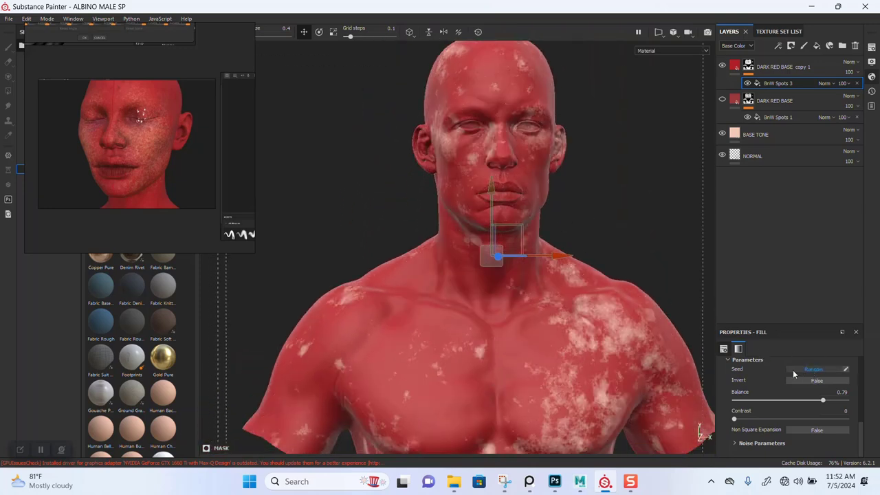
left_click(817, 402)
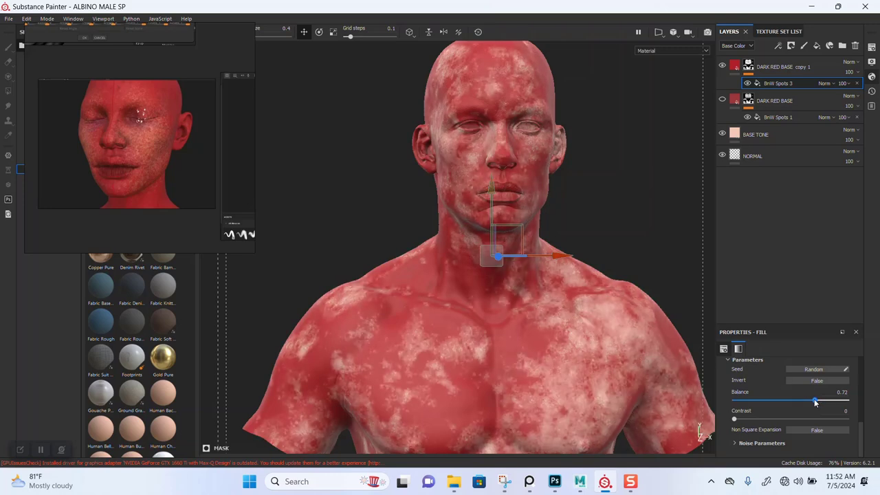
left_click_drag(814, 402, 812, 401)
Show the original DARK RED BASE layer and inspect the combined red patches across the face, neck and chest
scroll(574, 311, "up", 2)
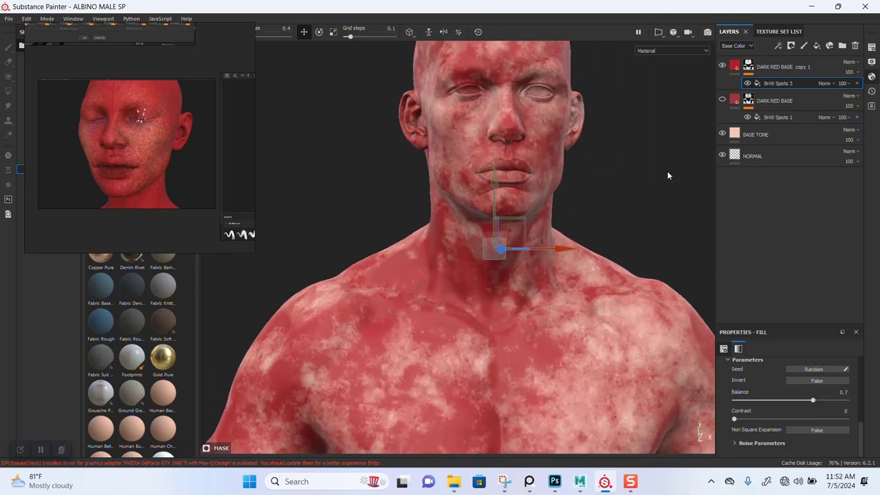
left_click(749, 137)
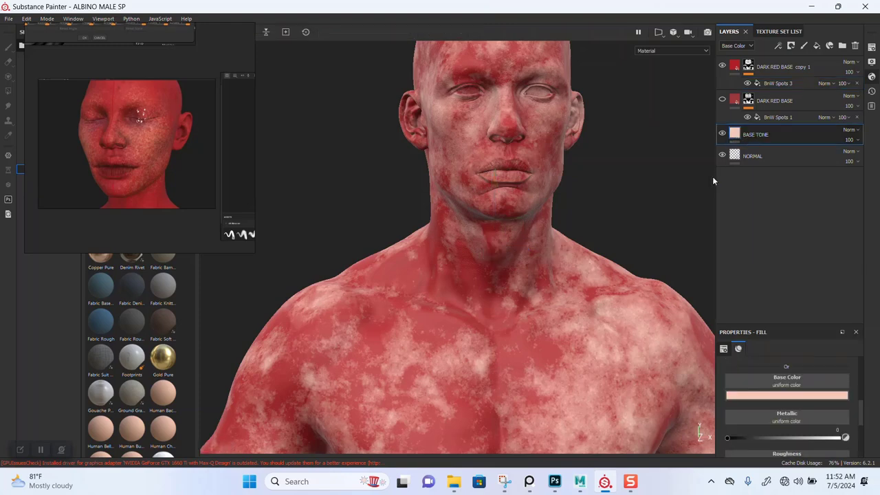
left_click_drag(484, 229, 548, 288, "alt")
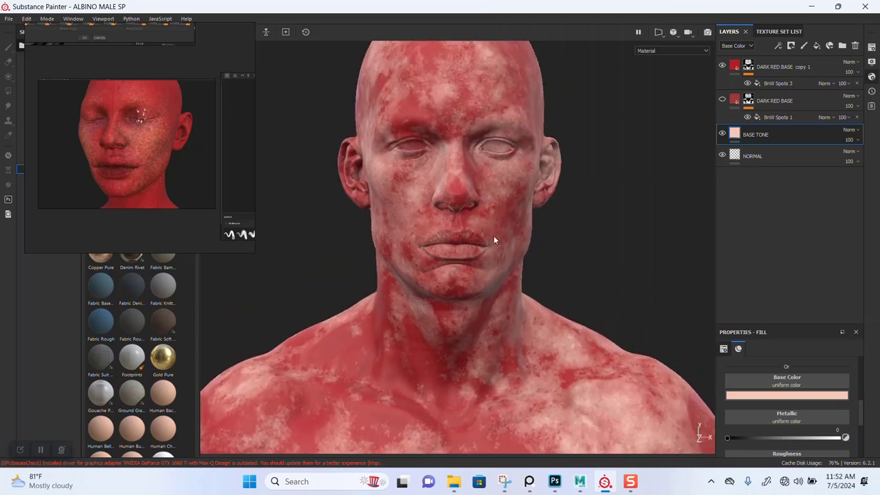
left_click(722, 101)
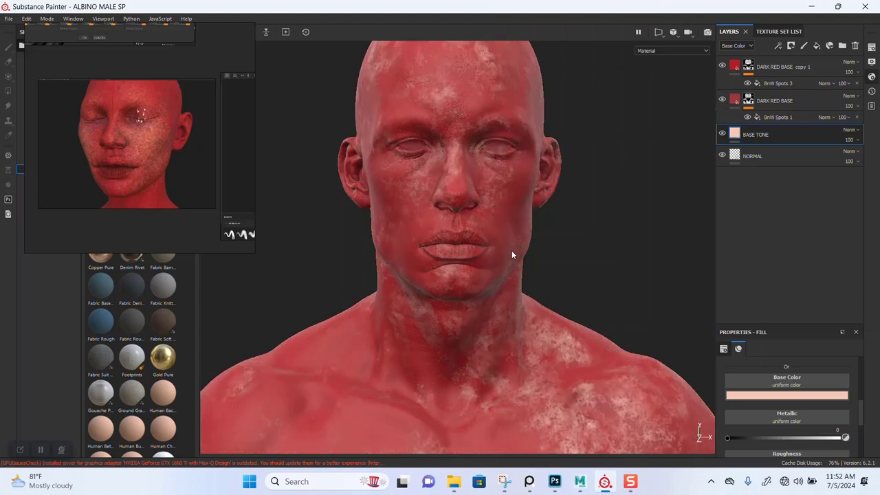
left_click_drag(512, 250, 566, 231, "alt")
right_click_drag(567, 231, 516, 172, "alt")
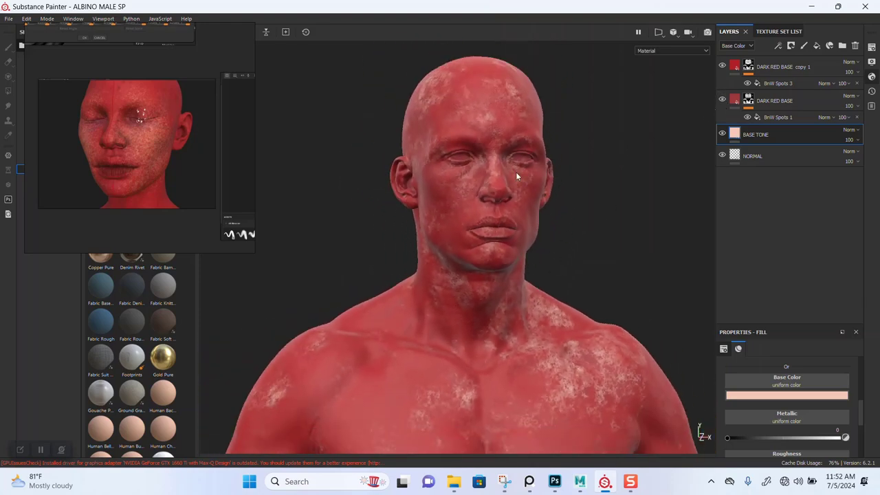
left_click_drag(515, 172, 466, 228, "alt")
right_click_drag(466, 228, 552, 286, "alt")
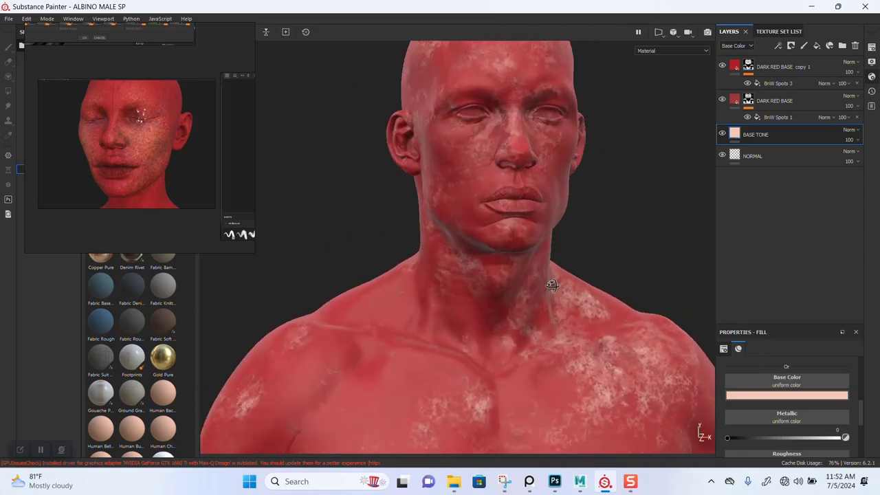
left_click_drag(551, 284, 589, 230, "alt")
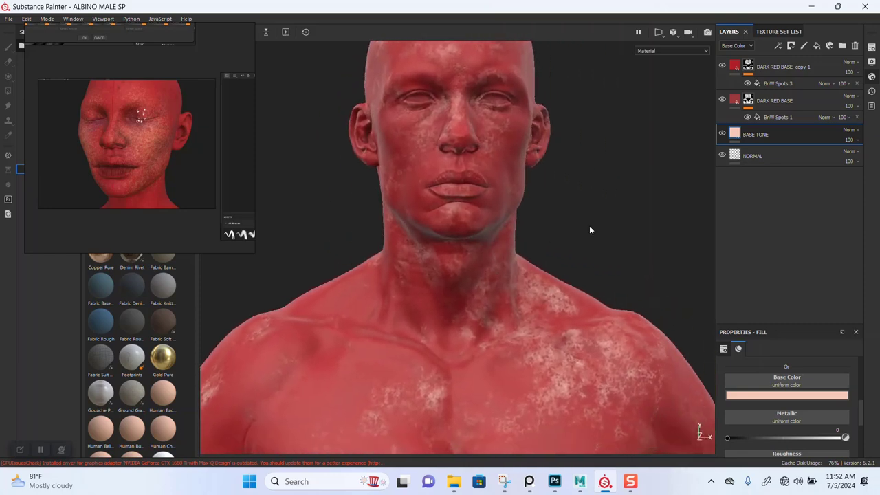
Compare DARK RED BASE and its copy by toggling the visibility of each red layer over the base tone
left_click(721, 100)
left_click(721, 99)
left_click(721, 100)
left_click(722, 65)
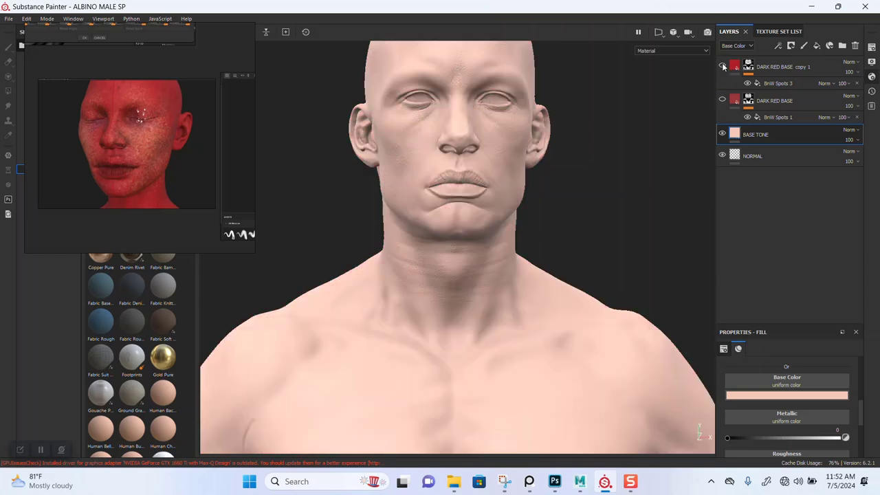
left_click(721, 100)
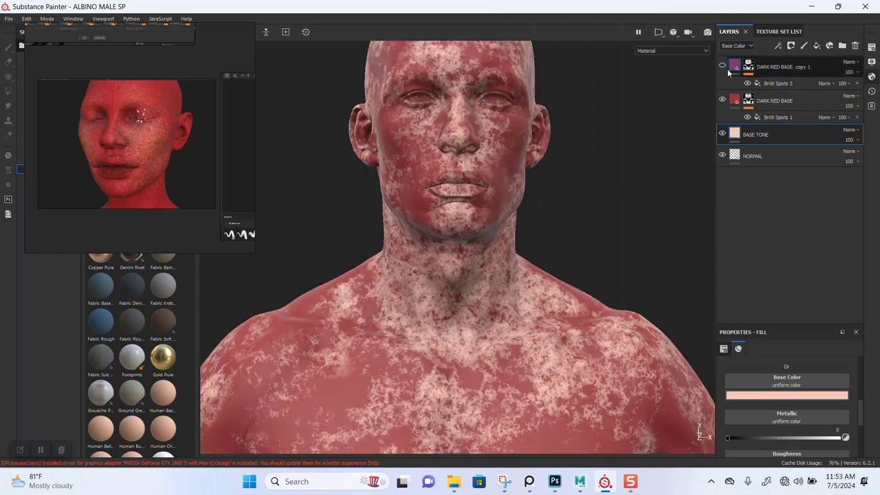
left_click(722, 65)
left_click(721, 100)
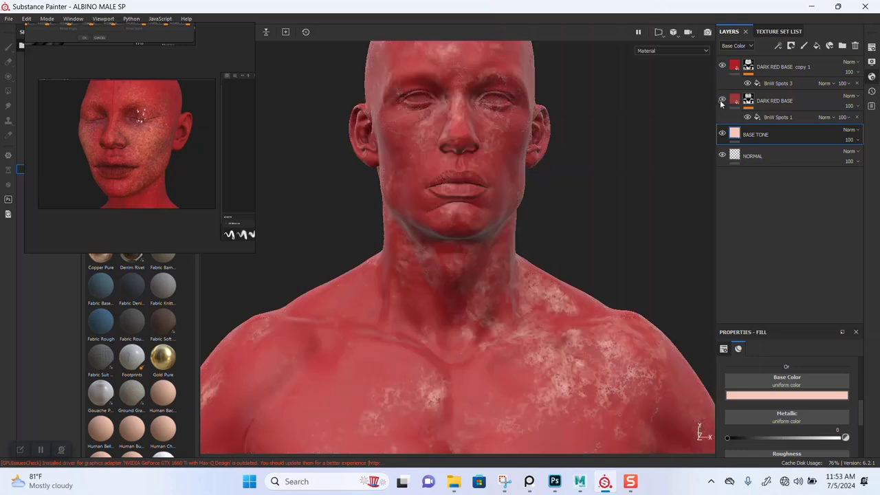
Lower the balance of the copy's BnW Spots 3 mask fill to 0.65 and show the DARK RED BASE layer
left_click(771, 84)
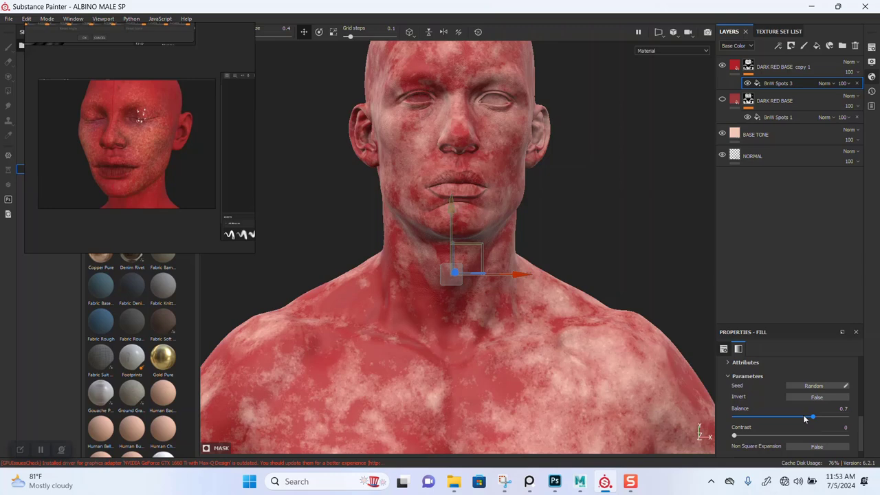
left_click_drag(802, 419, 807, 418)
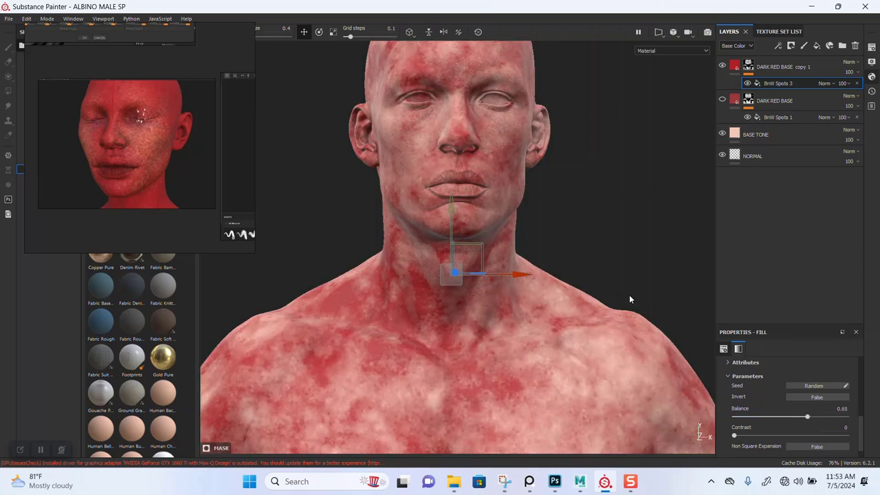
scroll(552, 268, "down", 2)
middle_click_drag(551, 268, 563, 198, "alt")
left_click(722, 100)
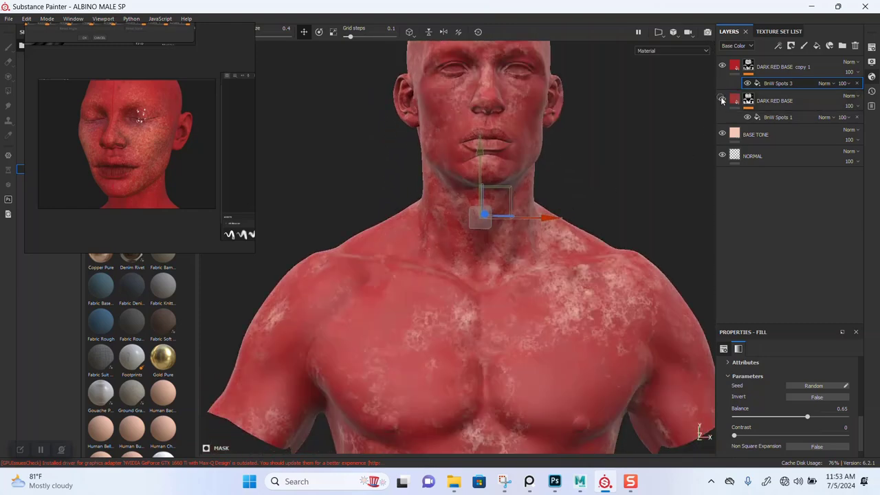
Examine the head from several angles and compare the skin with and without the DARK RED BASE copy 1 layer
scroll(543, 283, "up", 2)
left_click_drag(543, 284, 568, 255, "alt")
middle_click_drag(568, 158, 543, 214, "alt")
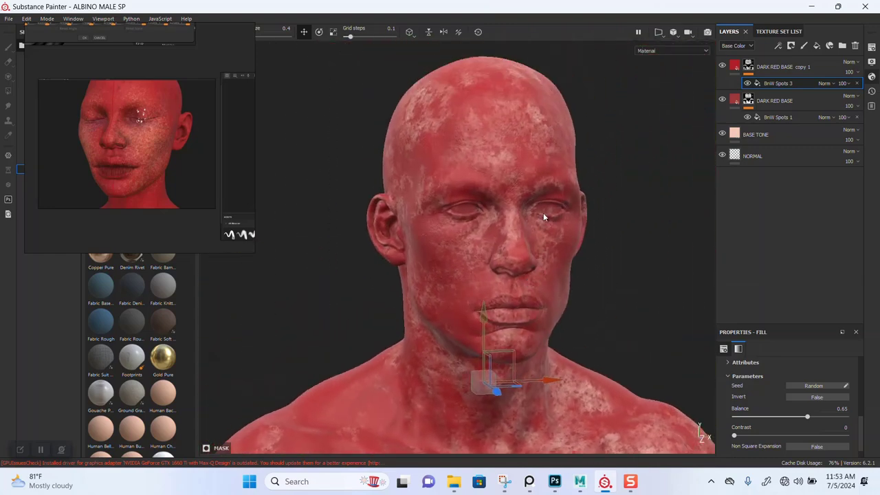
scroll(544, 214, "up", 3)
left_click_drag(544, 213, 598, 158, "alt")
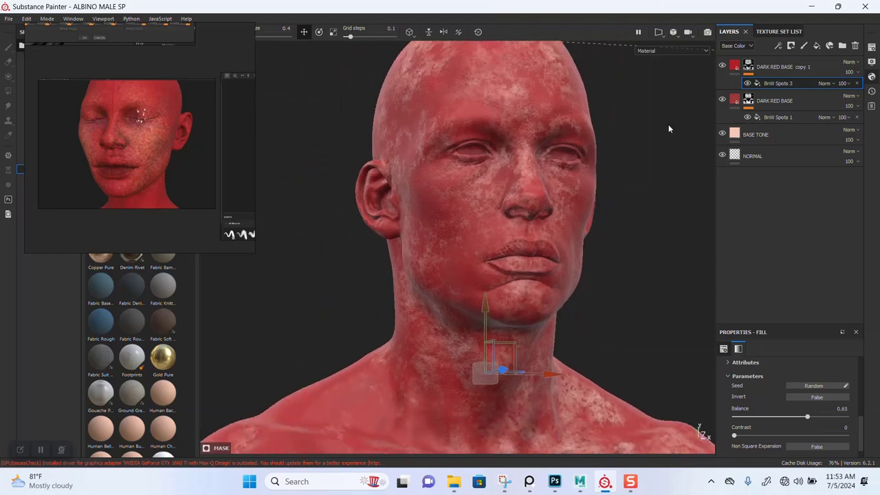
left_click(721, 65)
left_click(721, 66)
left_click_drag(611, 136, 539, 189, "alt")
scroll(542, 187, "down", 2)
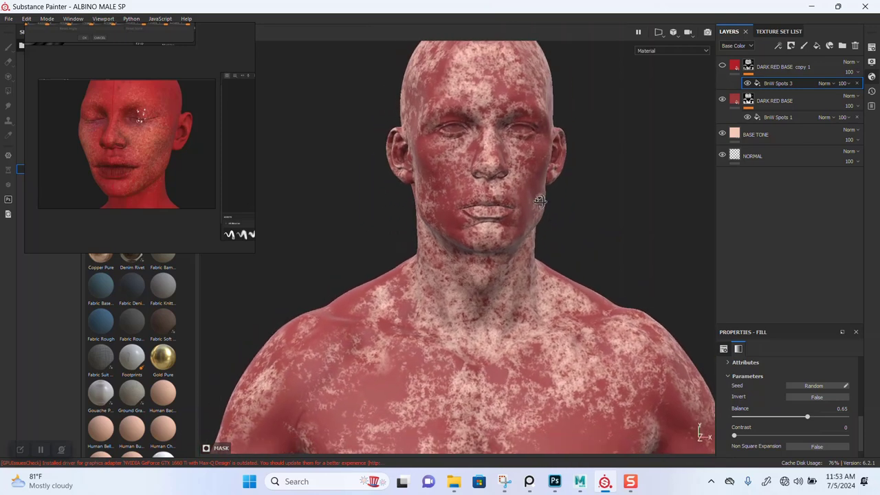
scroll(546, 187, "up", 1)
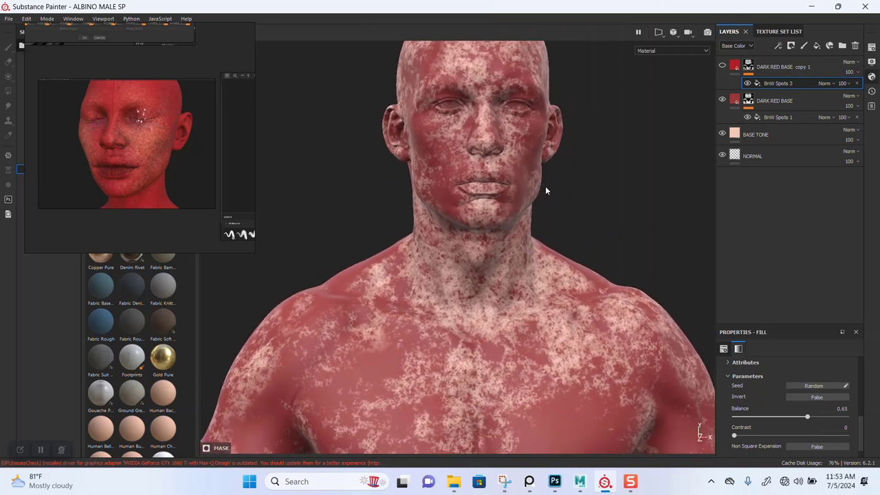
left_click(736, 101)
left_click(722, 66)
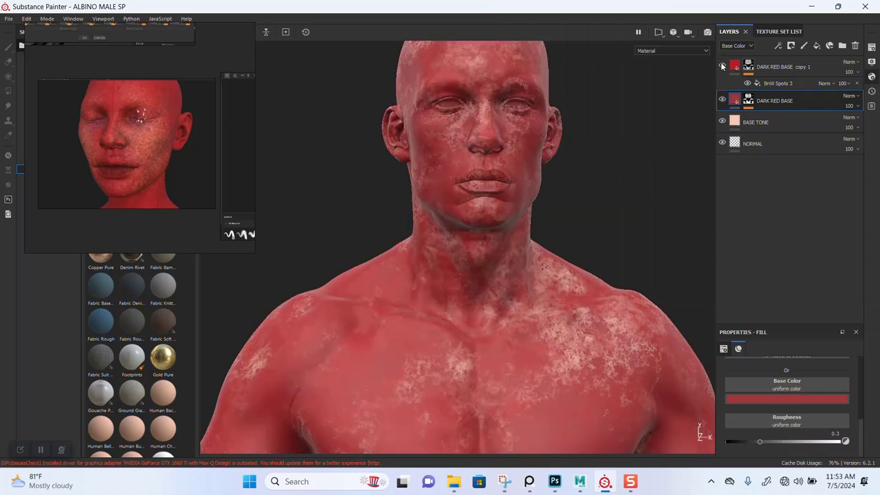
left_click(722, 67)
left_click(722, 66)
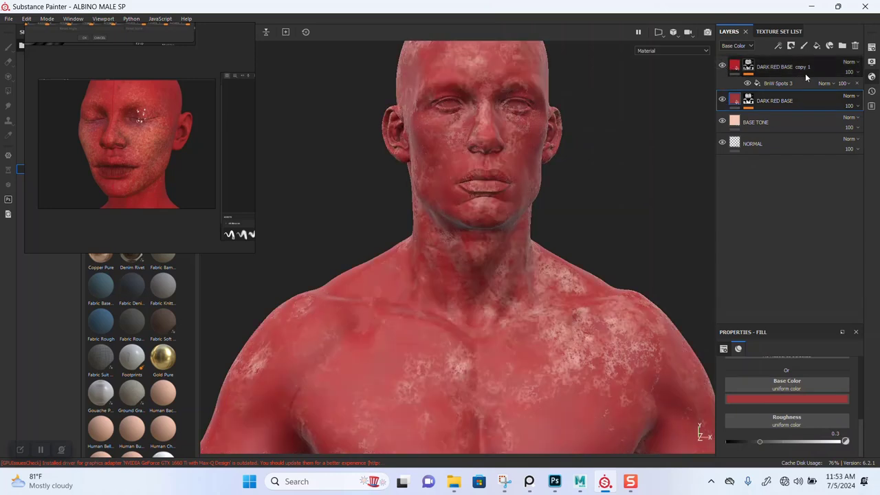
Reduce the opacity of DARK RED BASE copy 1 to 52 and check its effect on the head
left_click(803, 69)
left_click(858, 72)
mouse_move(858, 89)
left_mouse_down()
mouse_move(844, 95)
mouse_move(872, 96)
mouse_move(835, 93)
mouse_move(857, 94)
left_mouse_up()
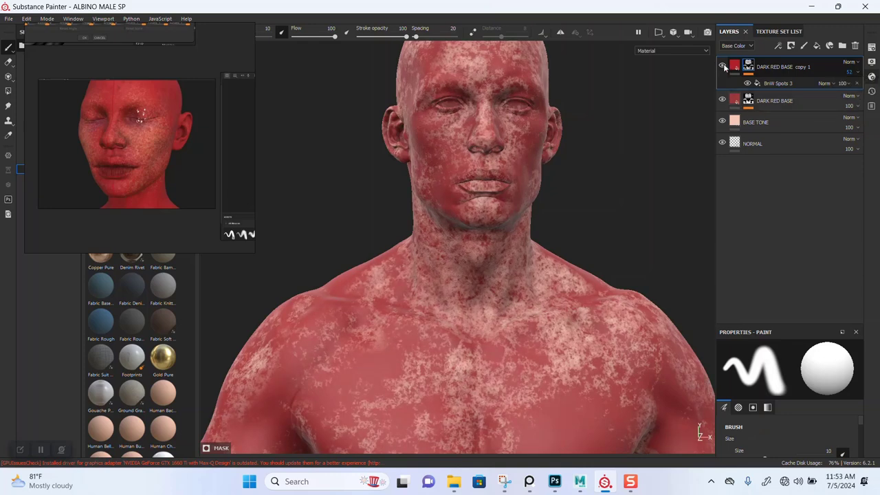
left_click(723, 66)
left_click(723, 66)
left_click(778, 83)
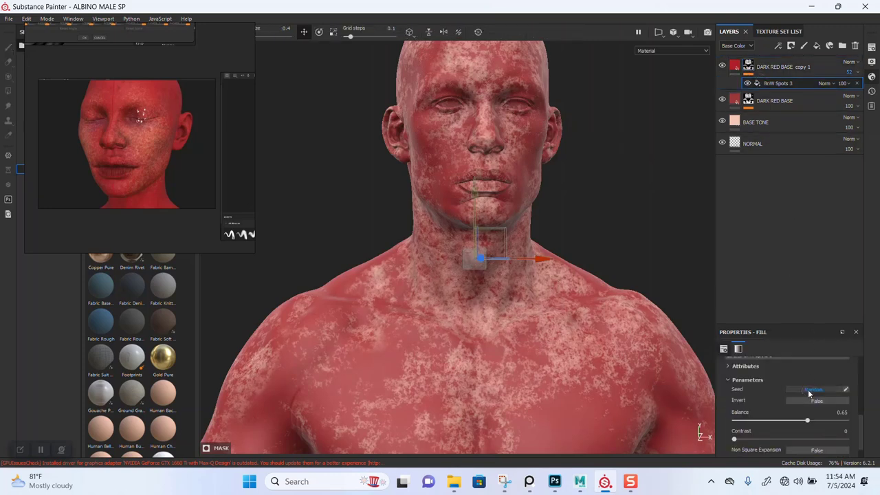
middle_click_drag(576, 260, 568, 337, "alt")
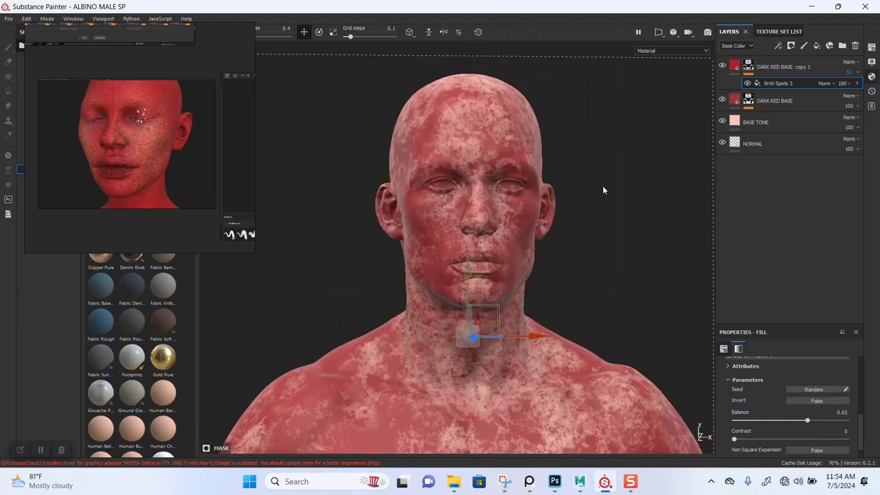
mouse_move(602, 191)
left_mouse_down("alt")
mouse_move(614, 238)
mouse_move(575, 204)
mouse_move(609, 337)
mouse_move(677, 245)
mouse_move(574, 246)
left_mouse_up("alt")
Duplicate DARK RED BASE copy 1 and brighten the duplicate's base color to a value of 0.808
left_click(750, 67)
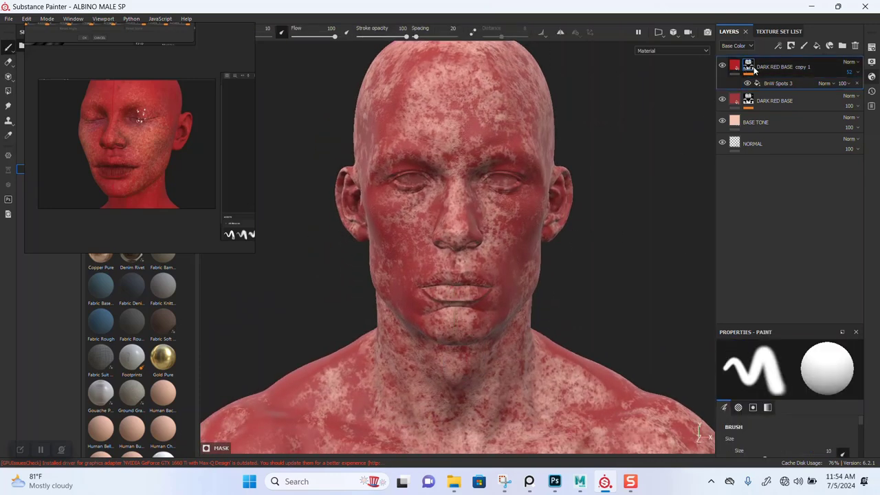
key("ctrl+d")
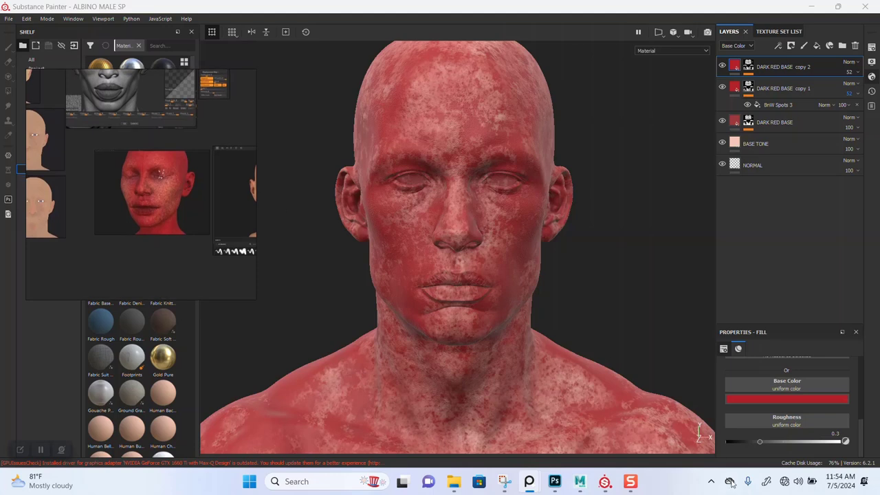
left_click(794, 399)
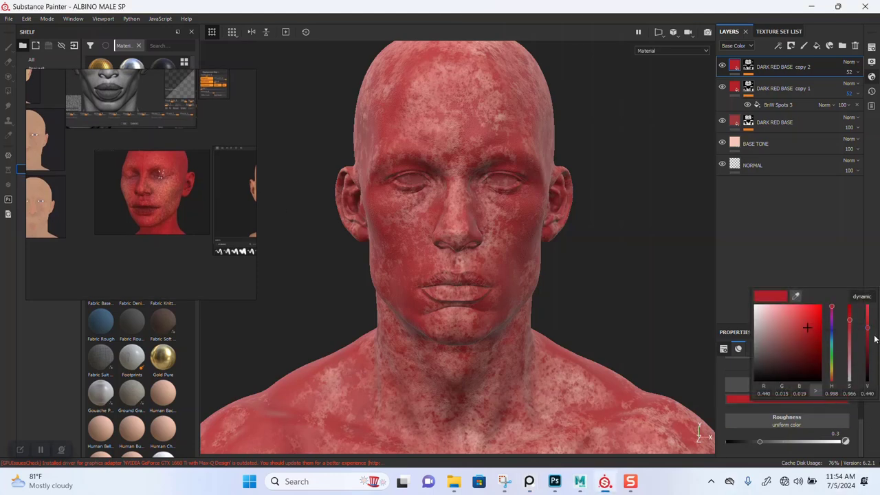
left_click_drag(868, 330, 868, 314)
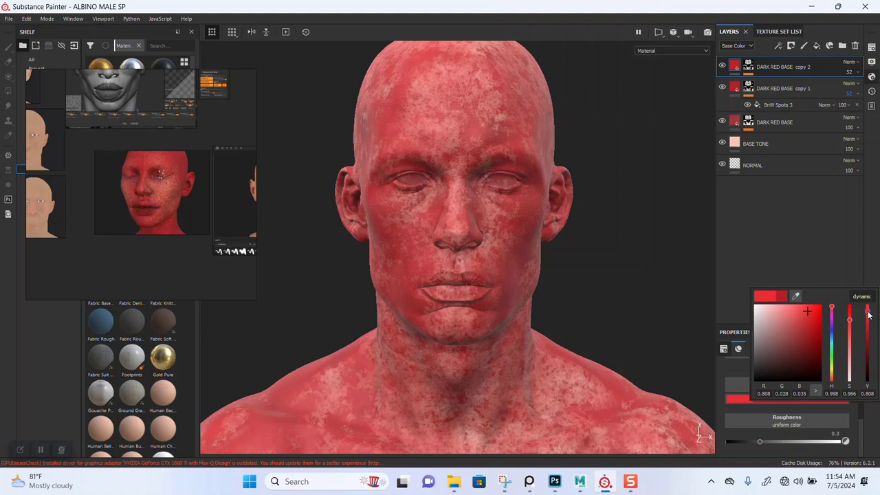
Replace the BnW Spots 3 texture in DARK RED BASE copy 2's mask fill with Marble Wide
left_click(751, 70)
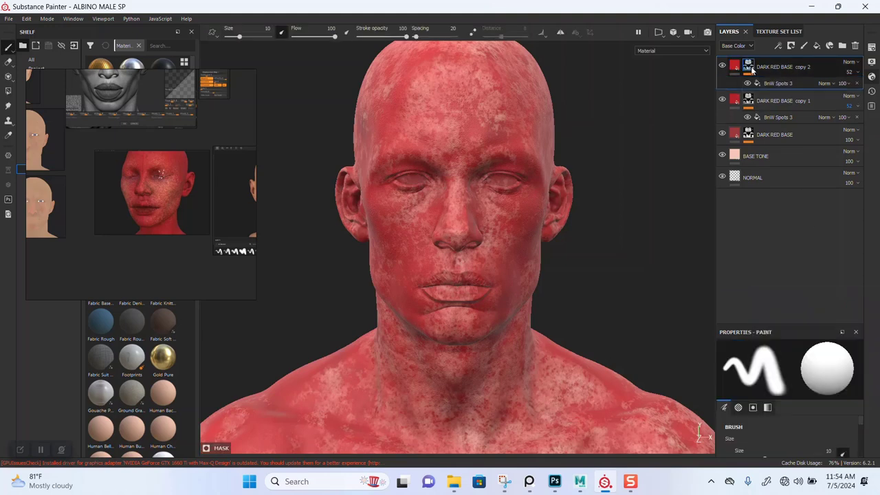
left_click(768, 86)
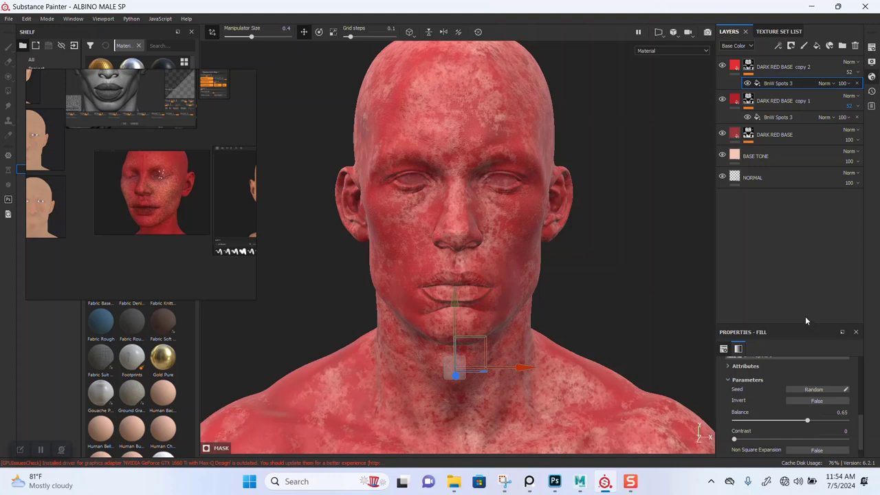
scroll(780, 395, "up", 2)
left_click(784, 382)
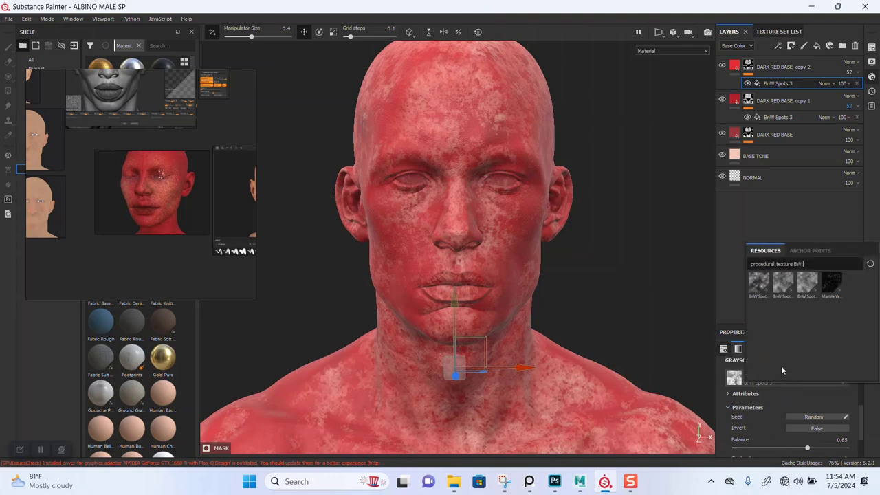
mouse_move(829, 287)
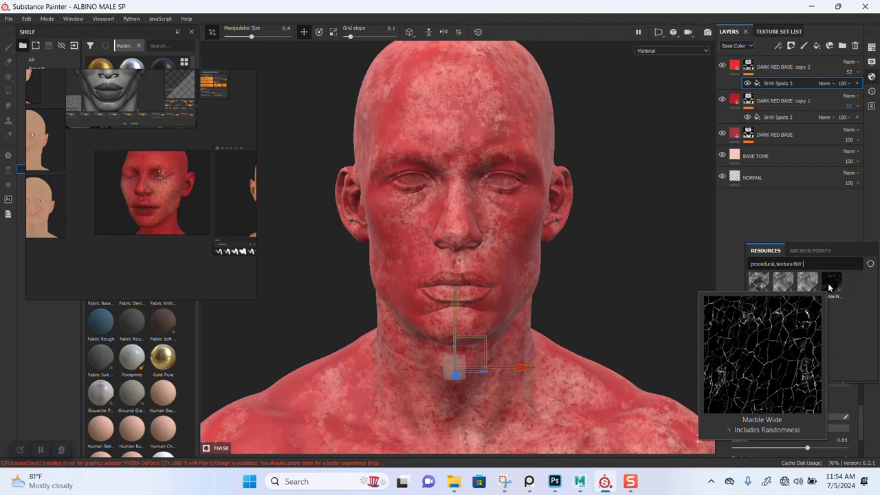
left_click(829, 288)
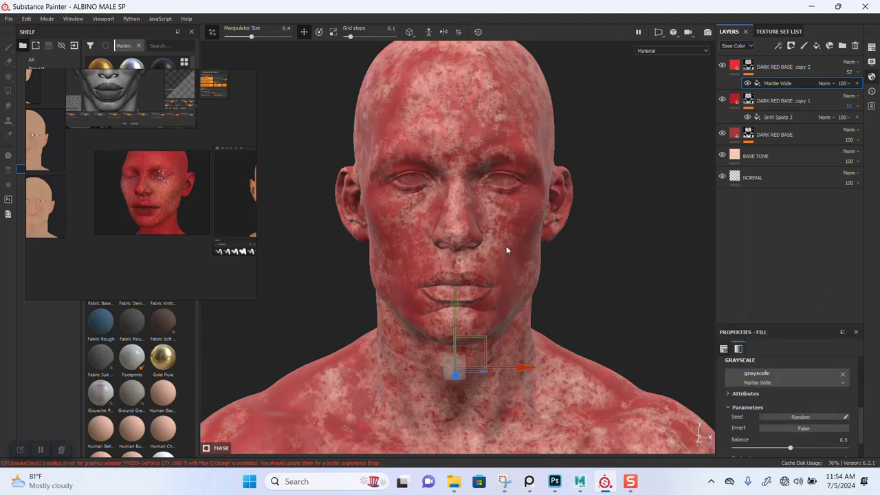
Examine the lower face and neck up close and compare the skin with the individual red layers shown and hidden
middle_click_drag(548, 260, 543, 281, "alt")
scroll(565, 282, "up", 3)
mouse_move(542, 280)
left_mouse_down("alt")
mouse_move(503, 234)
mouse_move(570, 241)
mouse_move(536, 268)
mouse_move(546, 285)
left_mouse_up("alt")
scroll(540, 283, "up", 2)
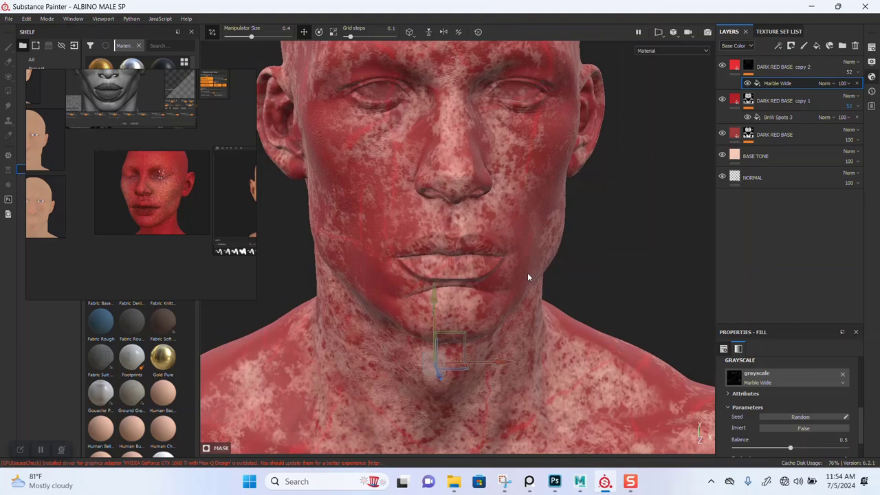
left_click_drag(527, 277, 491, 261, "alt")
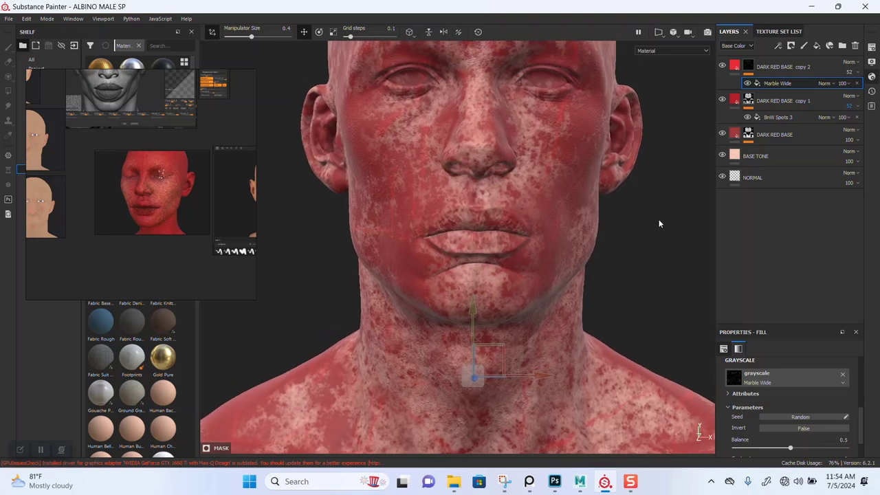
left_click(721, 67)
left_click(722, 101)
left_click(722, 101)
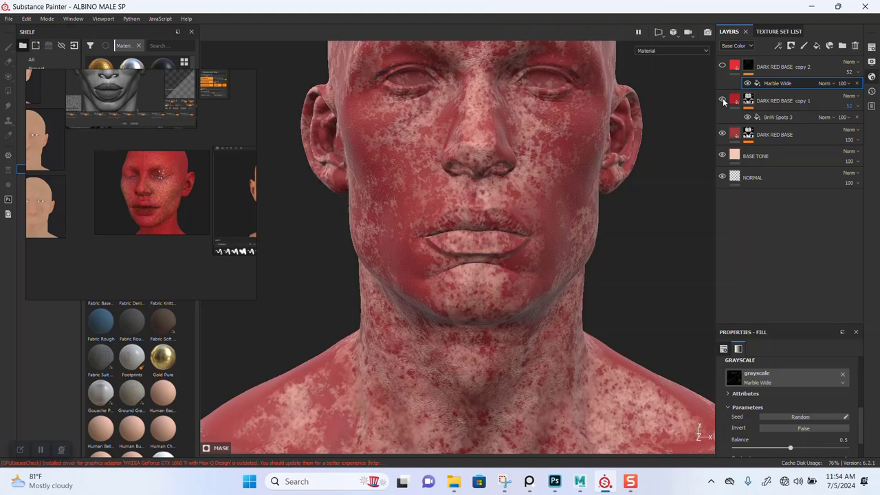
left_click(722, 135)
left_click(722, 135)
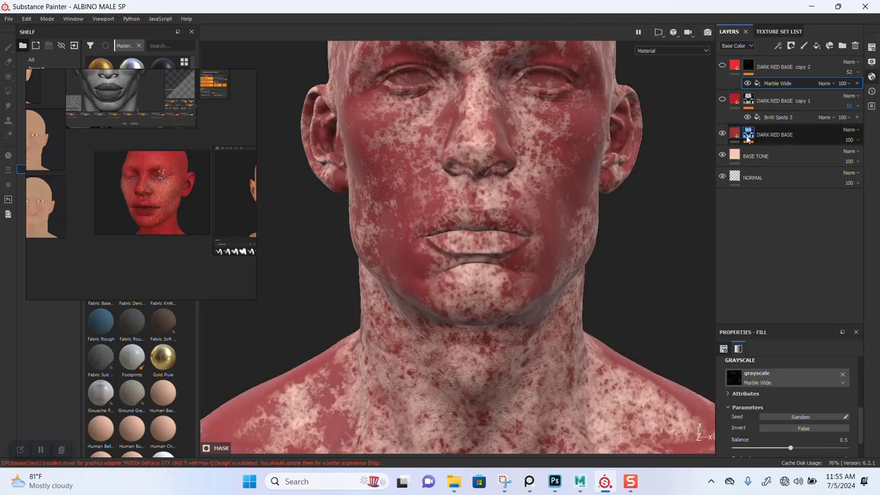
Lower the balance of DARK RED BASE's BnW Spots 1 mask fill to 0.74 and show both copy layers again
left_click(748, 135)
key("ctrl+v")
left_click(784, 150)
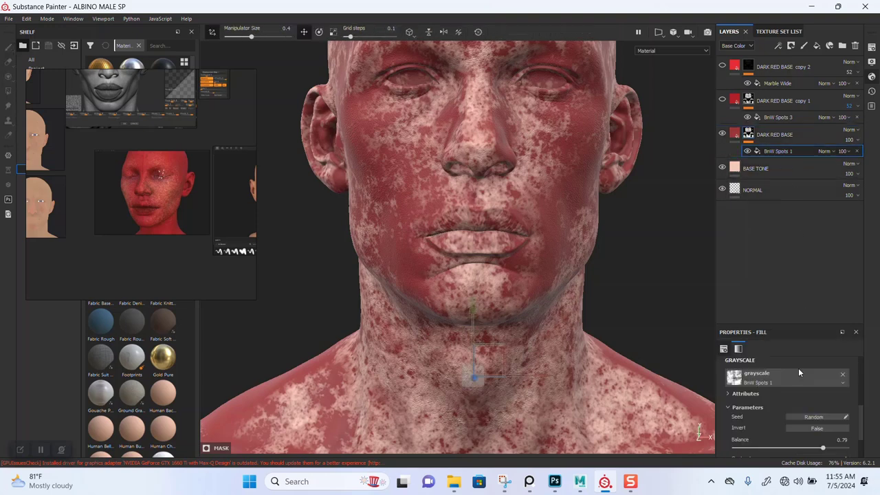
scroll(798, 368, "down", 3)
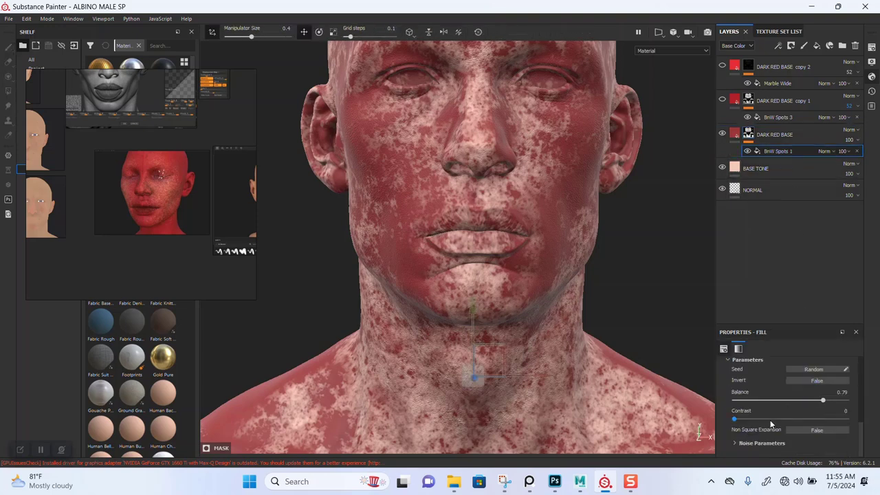
left_click_drag(771, 420, 816, 406)
key("ctrl+z")
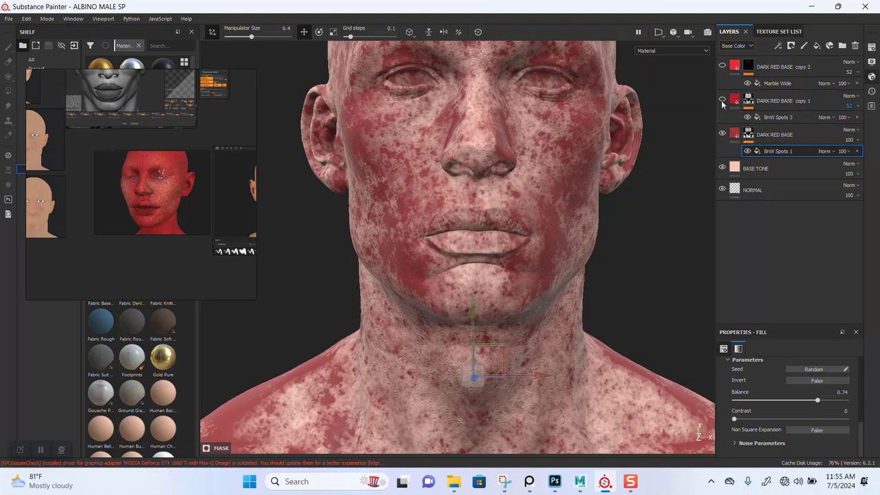
scroll(565, 207, "down", 8)
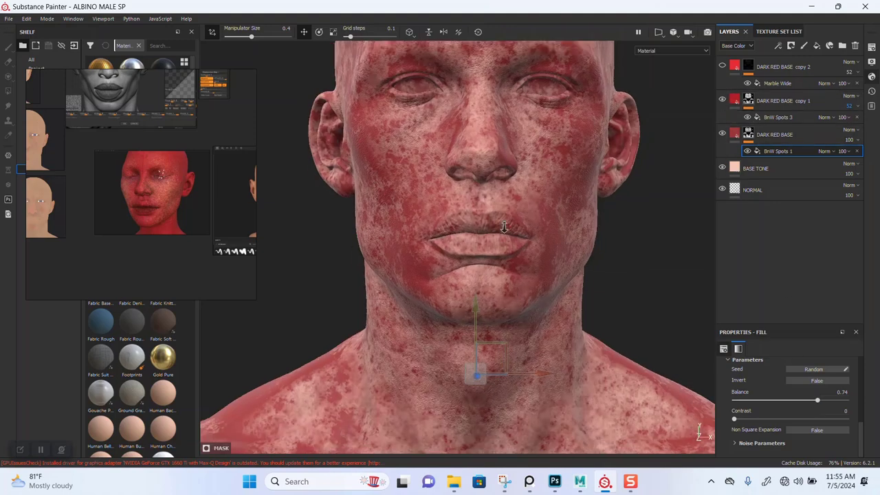
left_click_drag(476, 194, 518, 363, "alt")
right_click_drag(551, 256, 561, 290, "alt")
mouse_move(561, 290)
left_mouse_down("alt")
mouse_move(546, 283)
mouse_move(556, 284)
left_mouse_up("alt")
middle_click_drag(536, 260, 540, 287, "alt")
left_click_drag(539, 287, 542, 288, "alt")
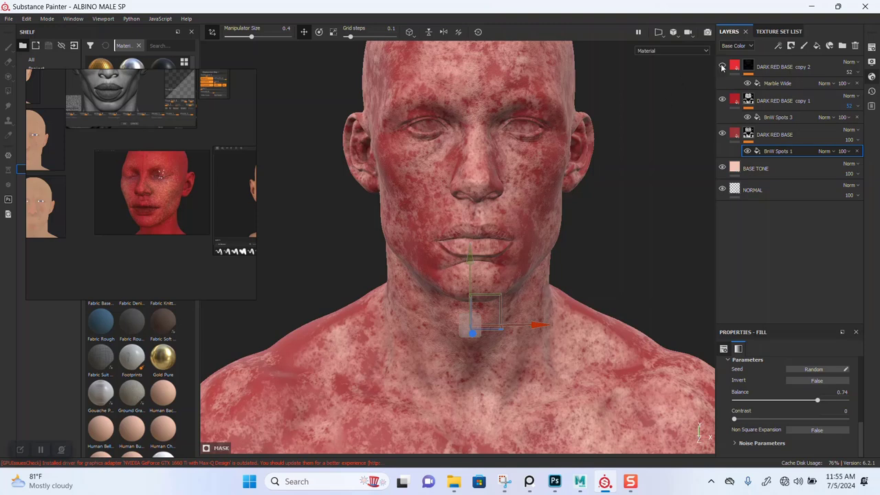
Rename the DARK RED BASE copy 1 layer to BRIGHT RED BASE
double_click(774, 101)
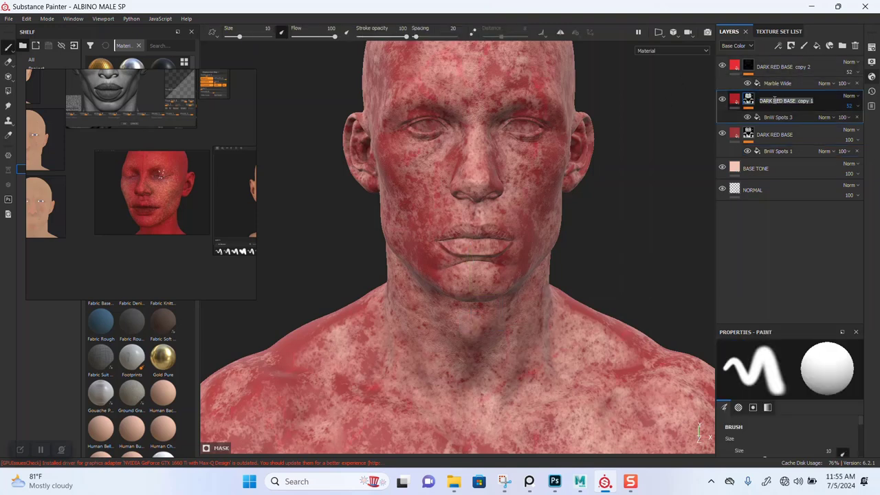
key("Return")
key("BackSpace")
key("BackSpace")
key("BackSpace")
key("BackSpace")
key("BackSpace")
type("BRIGHT")
key("Return")
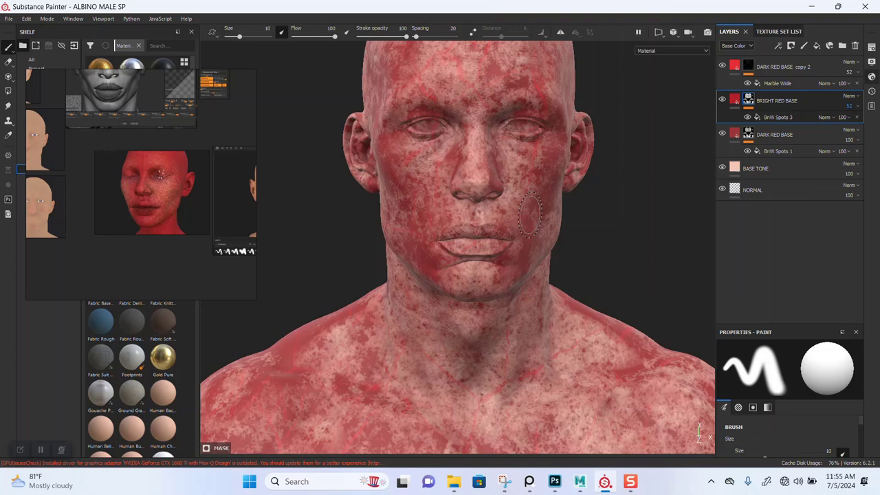
Hide the BRIGHT RED BASE and DARK RED BASE layers to isolate DARK RED BASE copy 2 over the base tone
left_click(733, 66)
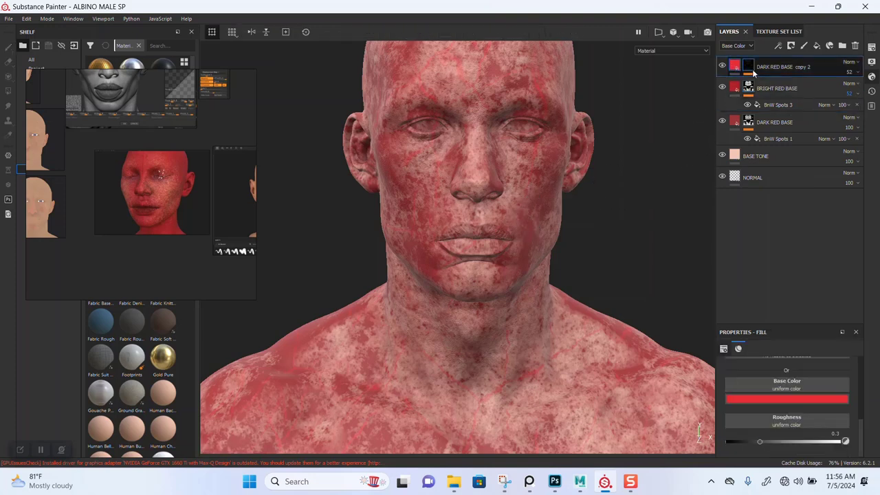
left_click(722, 87)
left_click(722, 123)
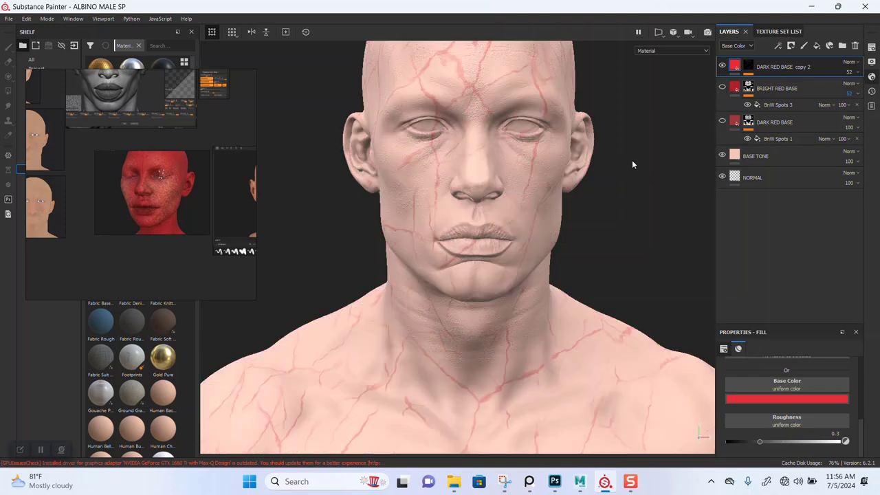
Raise the balance of DARK RED BASE copy 2's Marble Wide mask fill to 0.87
left_click(770, 83)
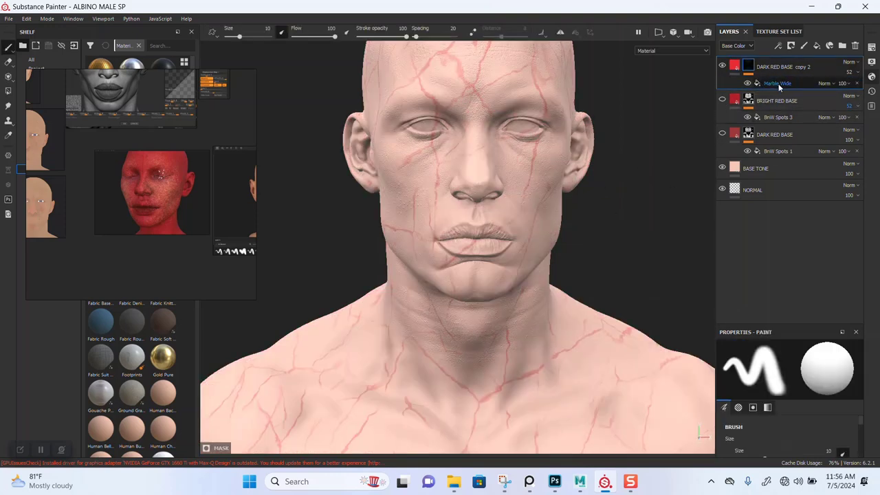
left_click(774, 84)
scroll(585, 330, "up", 2)
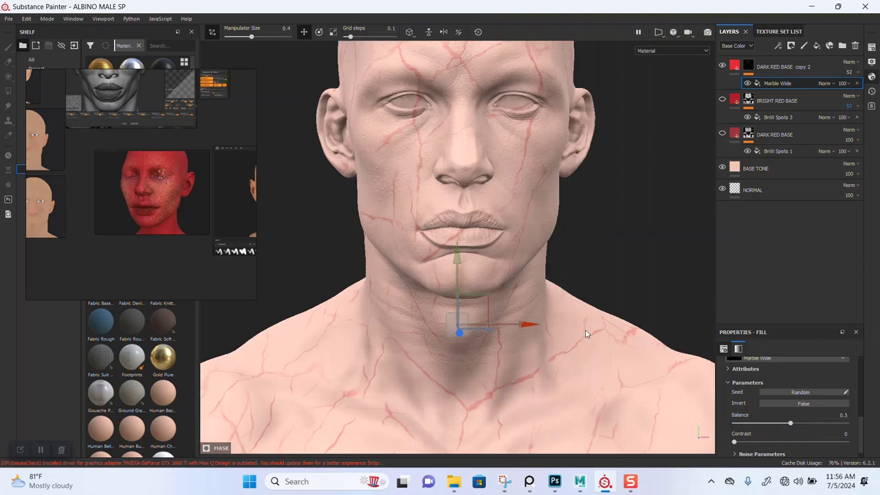
scroll(465, 294, "down", 4)
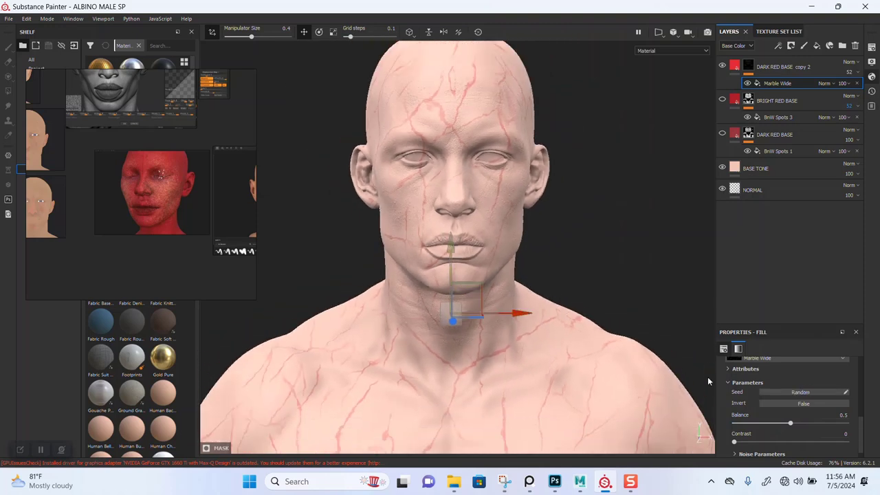
scroll(758, 400, "down", 1)
left_click_drag(790, 413, 832, 419)
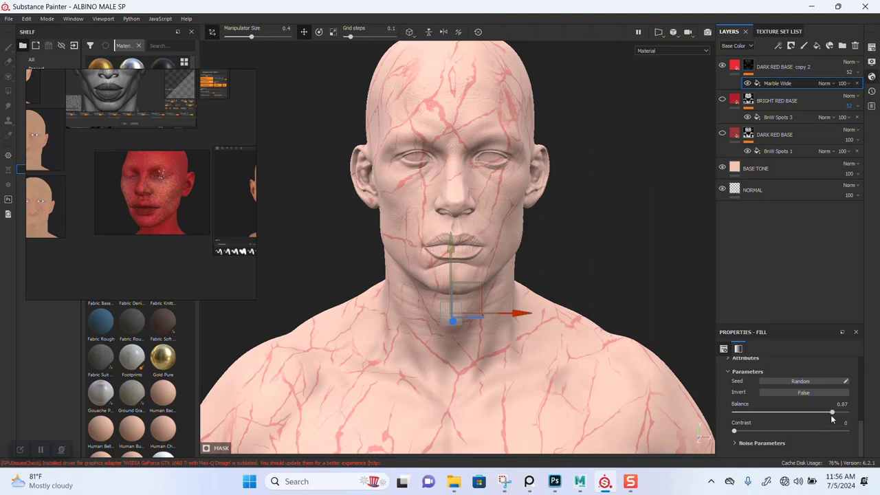
Set the Marble Wide noise disorder to 51, and try a marbling of 0.86 before undoing it
left_click(747, 443)
scroll(764, 433, "down", 2)
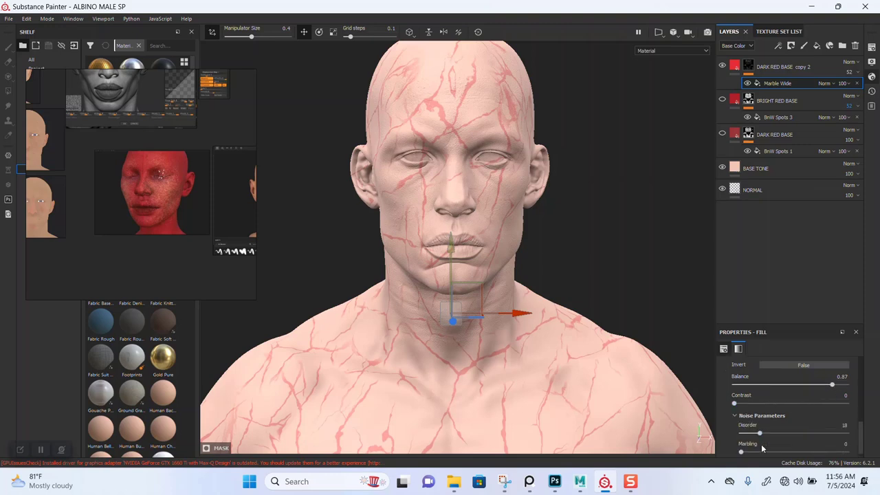
left_click_drag(770, 426, 787, 447)
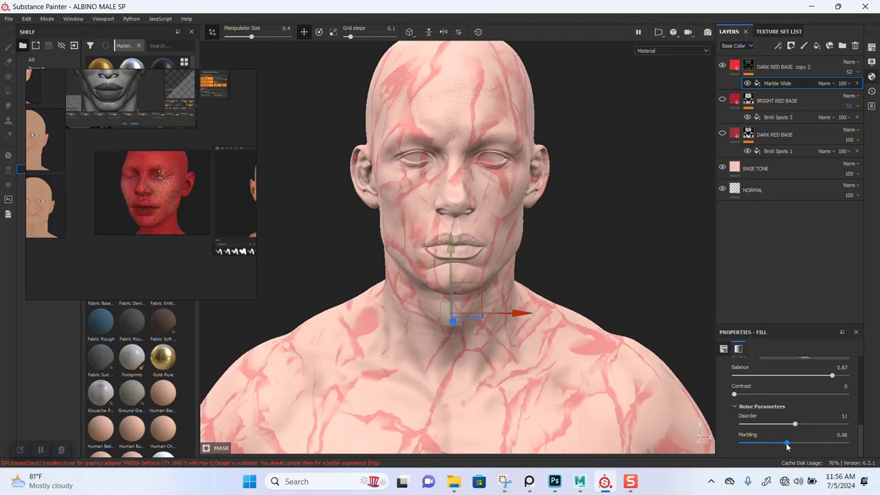
key("ctrl+z")
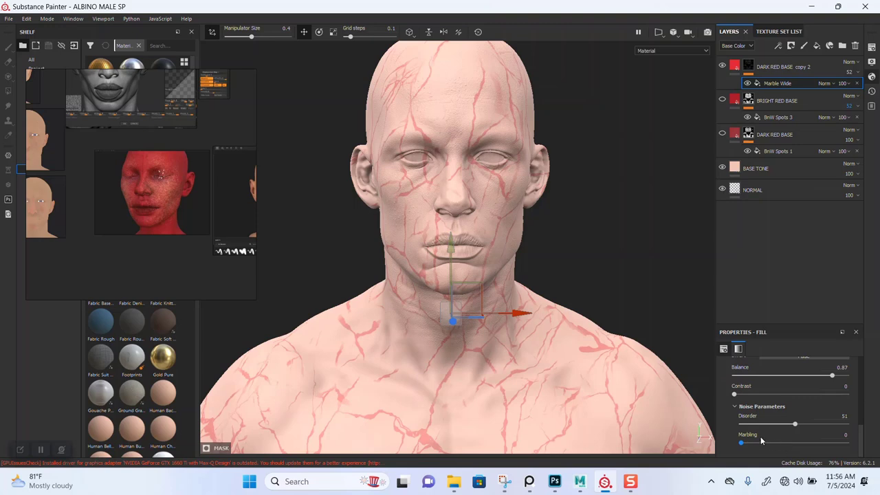
Try a UV scale of 10.08 on the tri-planar Marble Wide fill and inspect the veins on the chest
scroll(781, 411, "up", 6)
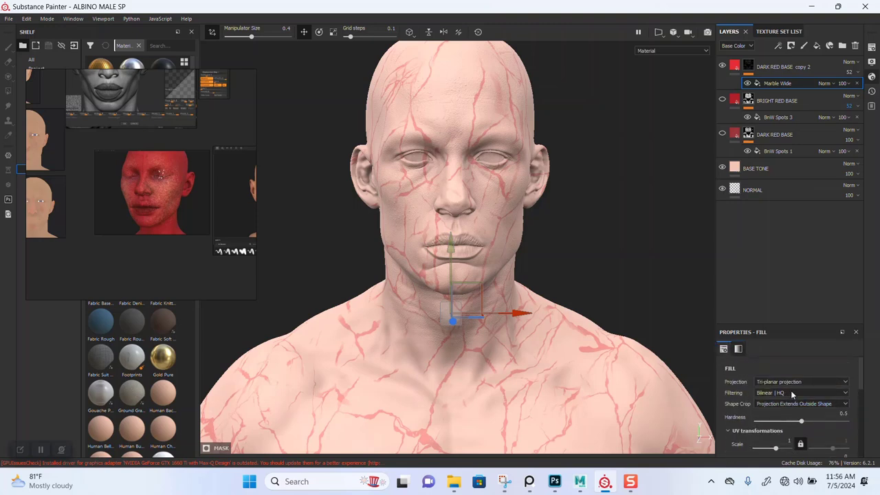
left_click(791, 381)
left_click(786, 383)
left_click(780, 448)
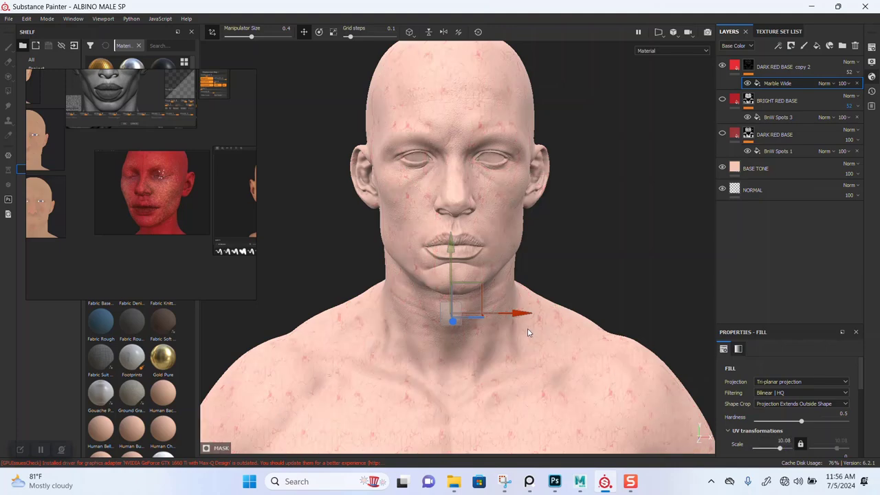
middle_click_drag(528, 332, 542, 190, "alt")
right_click_drag(542, 190, 602, 295, "alt")
middle_click_drag(602, 295, 549, 203, "alt")
right_click_drag(549, 204, 587, 332, "alt")
middle_click_drag(589, 333, 619, 280, "alt")
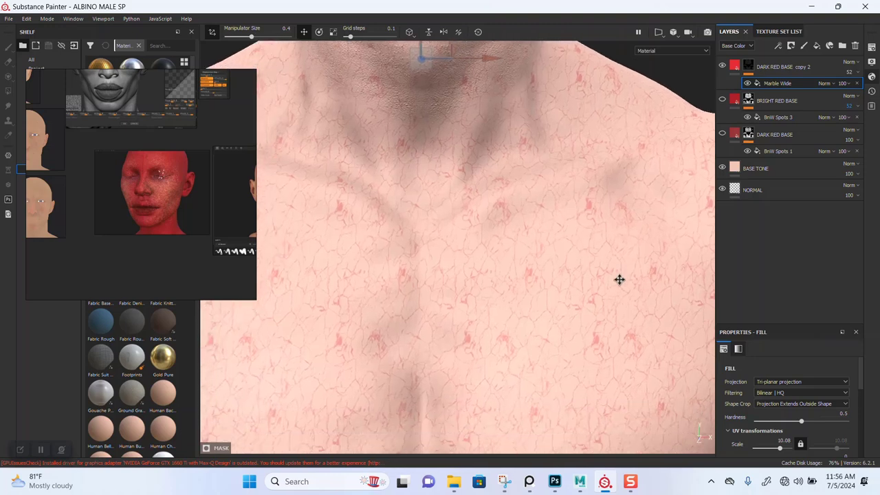
Set the Marble Wide fill's UV scale to 5
left_click_drag(773, 440, 792, 440)
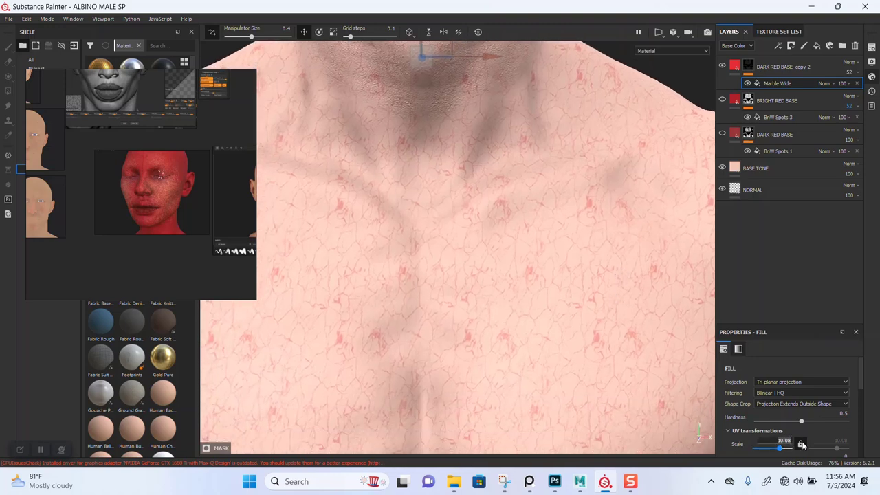
type("5")
key("Return")
Examine the size and spread of the marble veins across the face, neck, shoulders and chest
scroll(517, 283, "down", 3)
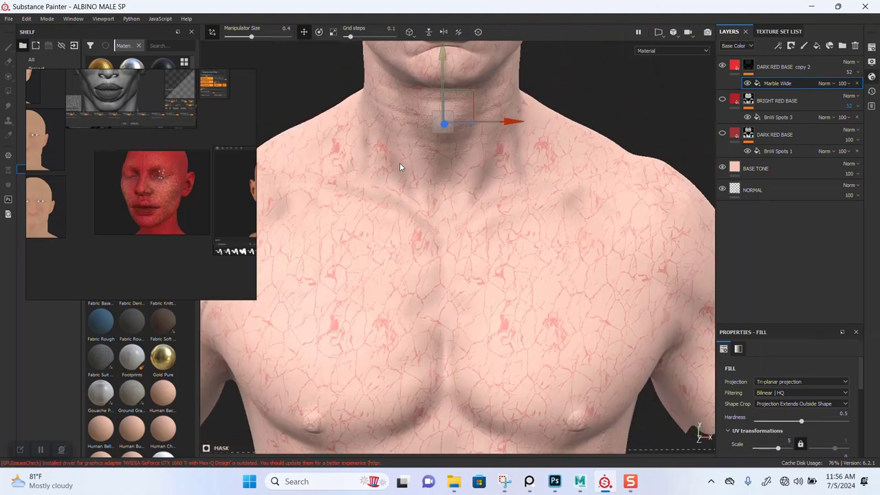
middle_click_drag(526, 275, 525, 334)
scroll(477, 313, "up", 1)
middle_click_drag(477, 313, 479, 338, "alt")
mouse_move(437, 246)
left_mouse_down("alt")
mouse_move(550, 273)
mouse_move(454, 252)
left_mouse_up("alt")
right_click_drag(460, 255, 505, 296, "alt")
middle_click_drag(531, 291, 536, 255, "alt")
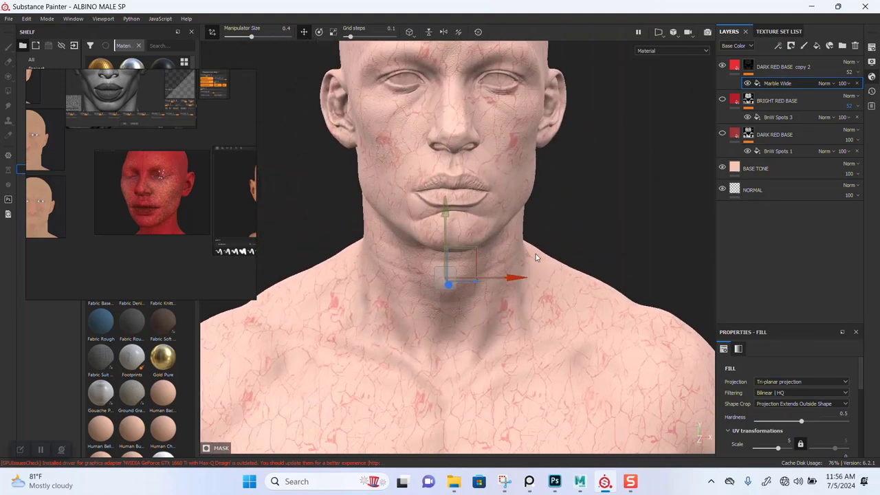
middle_click_drag(582, 317, 576, 287, "alt")
right_click_drag(572, 286, 605, 237, "alt")
scroll(608, 284, "down", 1)
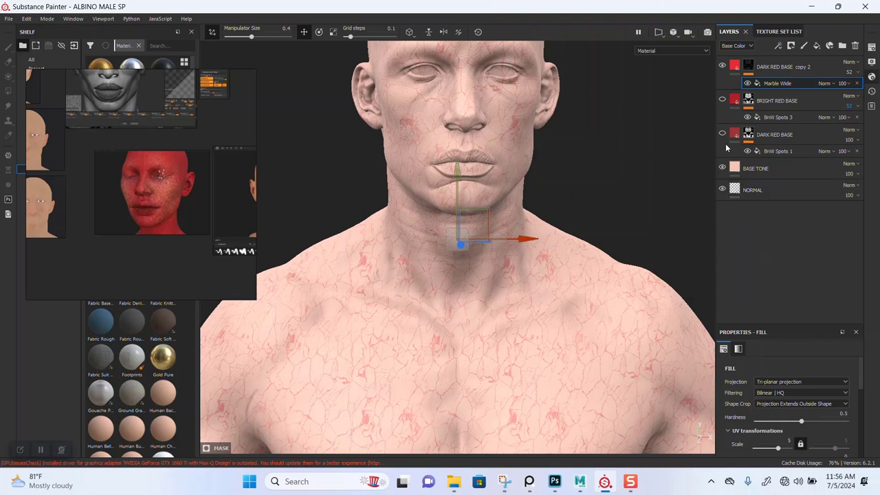
Rename DARK RED BASE copy 2 to MARBLE VEINS and duplicate the layer
left_click(762, 66)
double_click(775, 67)
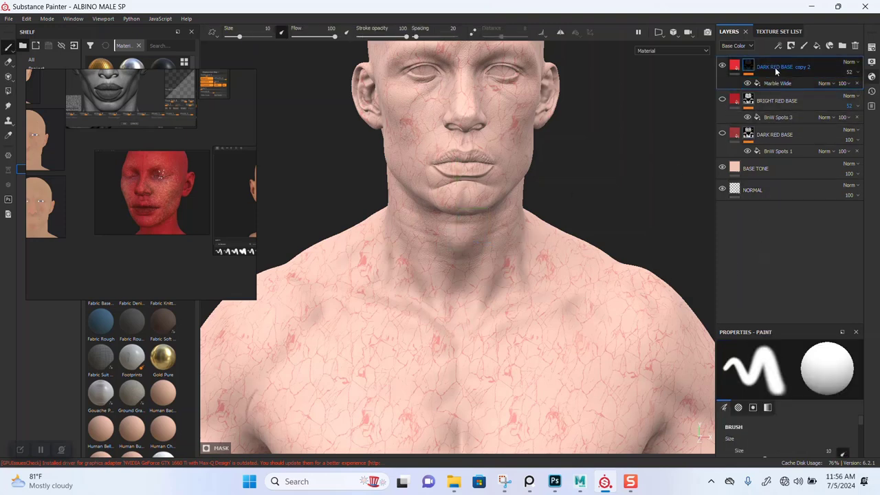
type("MARBLE VEINS")
key("ctrl+d")
Search the procedural textures for VEINS and replace the duplicated layer's Marble Wide mask texture with Marble Veins
left_click(770, 83)
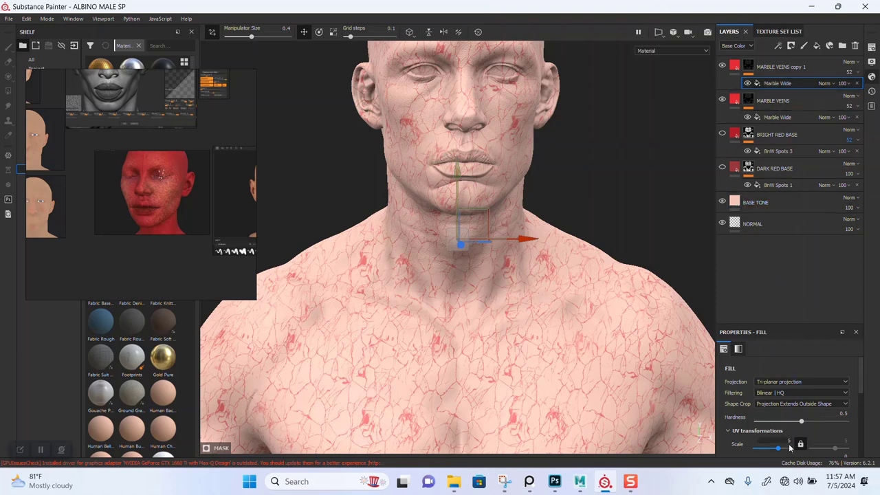
scroll(790, 426, "down", 5)
left_click(734, 401)
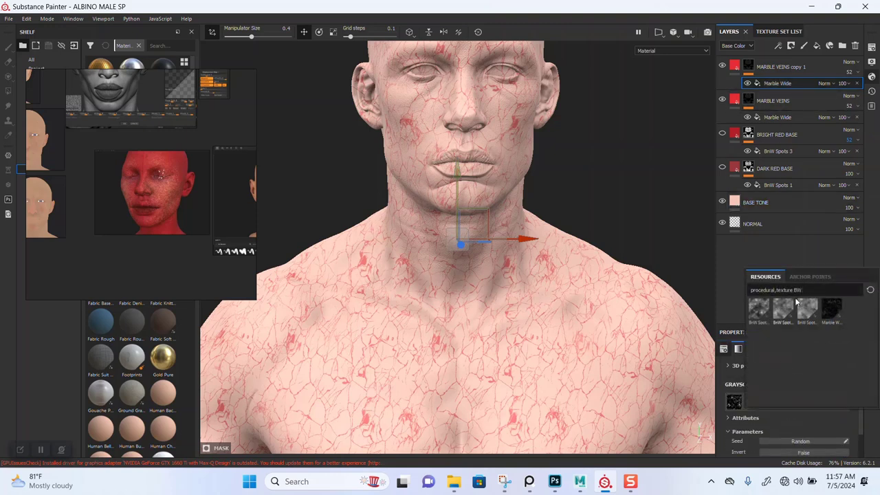
key("BackSpace")
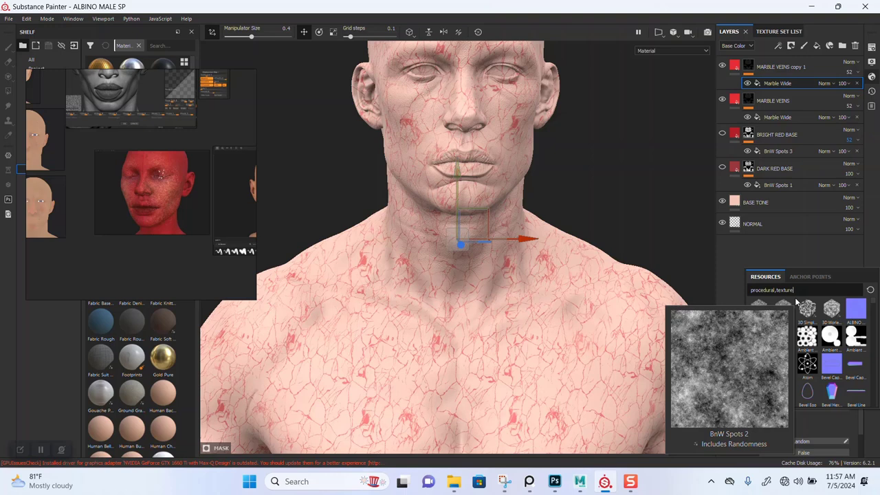
type("VEINS")
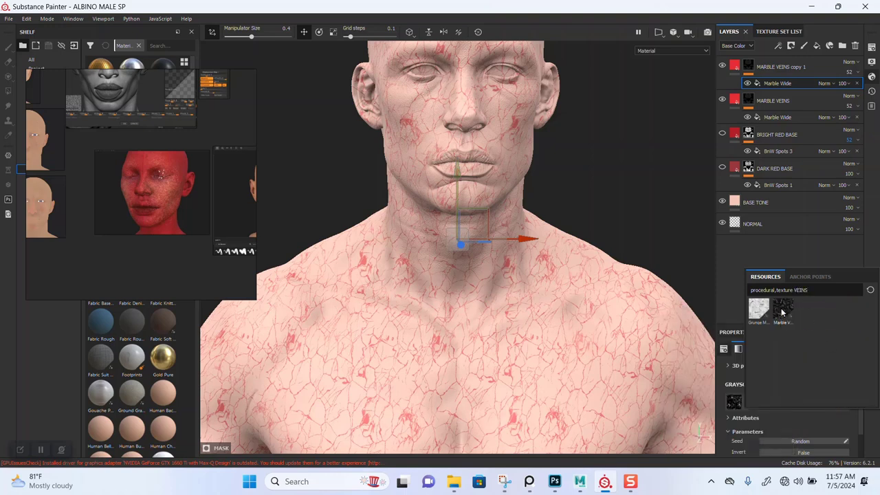
mouse_move(782, 312)
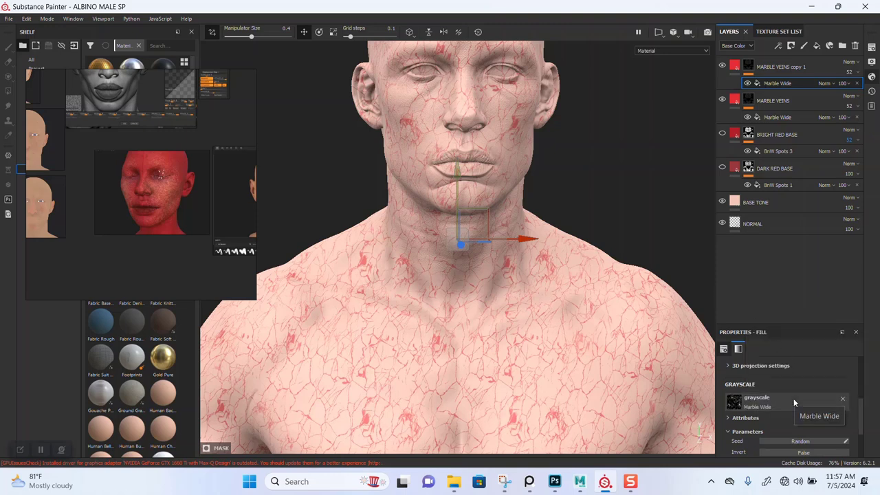
left_click(793, 398)
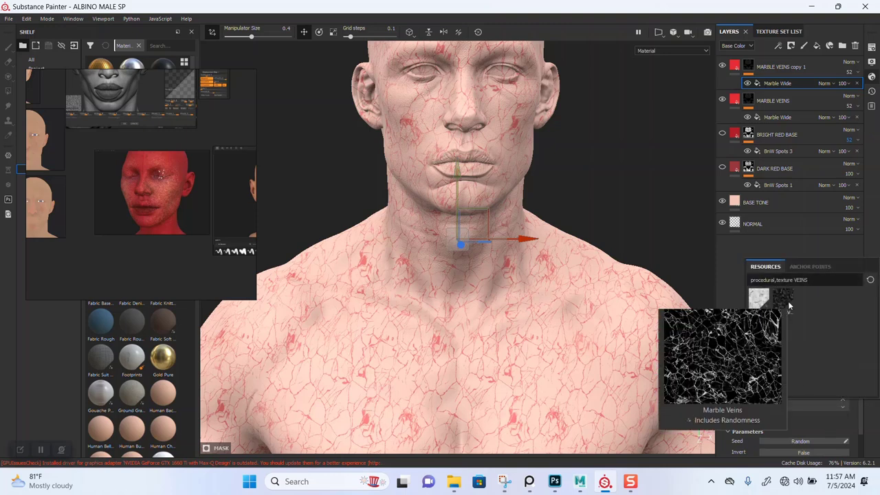
mouse_move(759, 302)
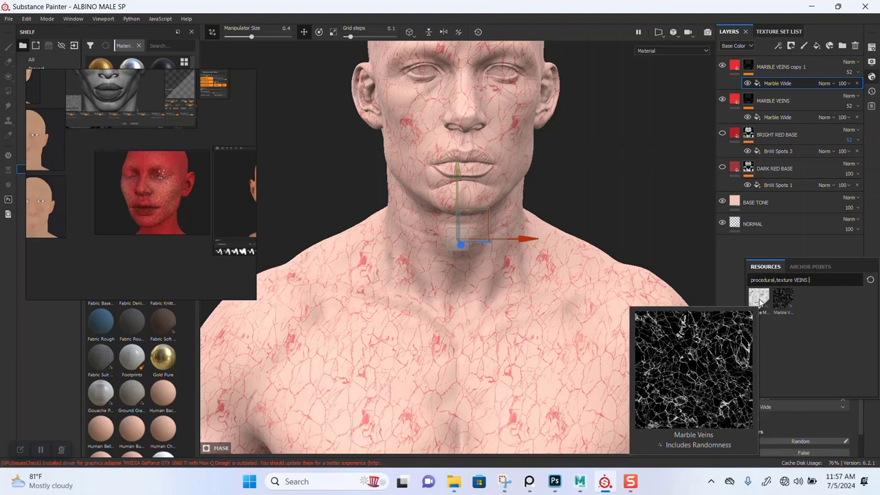
left_click(783, 299)
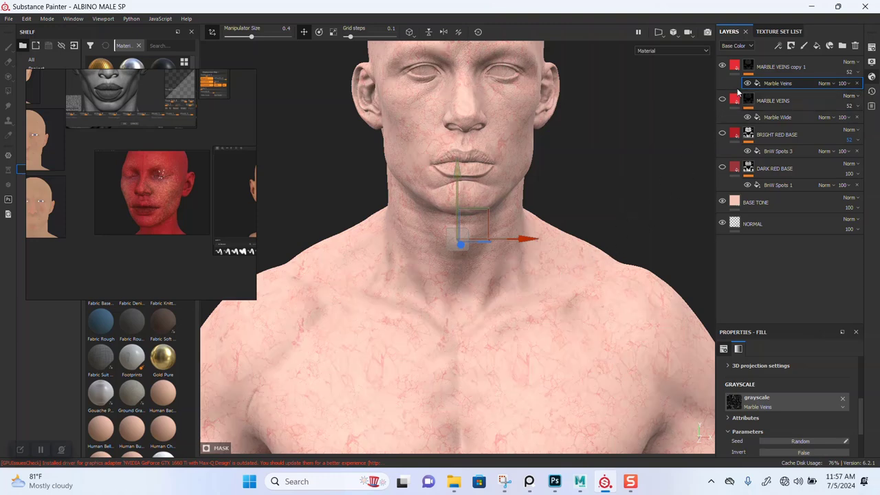
Set the Marble Veins fill's UV scale to 1 and check the vein pattern on the face and chest
double_click(774, 84)
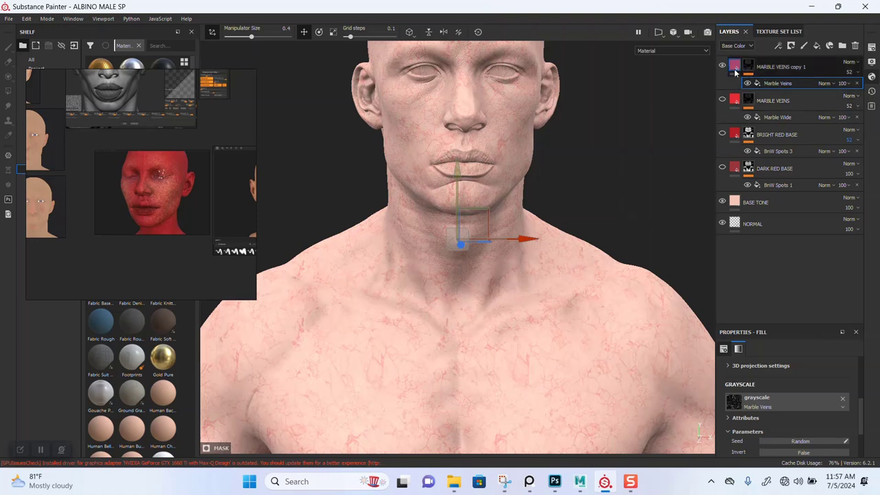
key("Return")
scroll(793, 427, "up", 3)
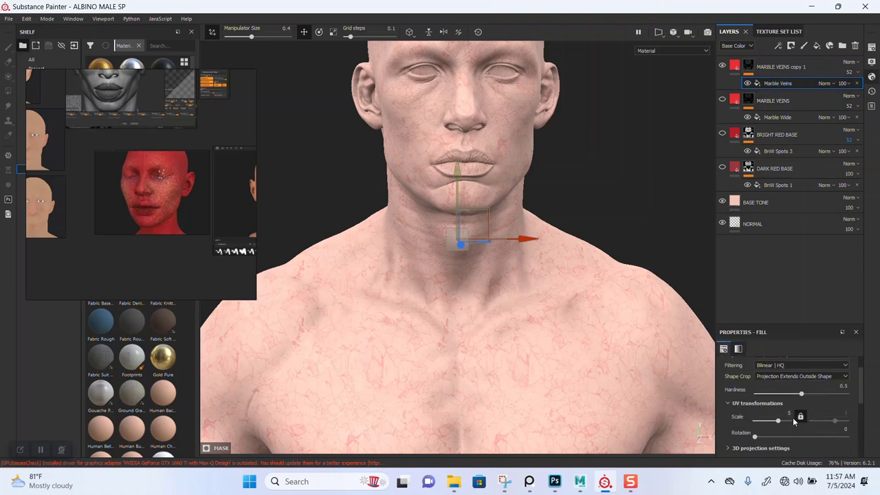
left_click_drag(797, 418, 775, 421)
left_click(790, 414)
key("Return")
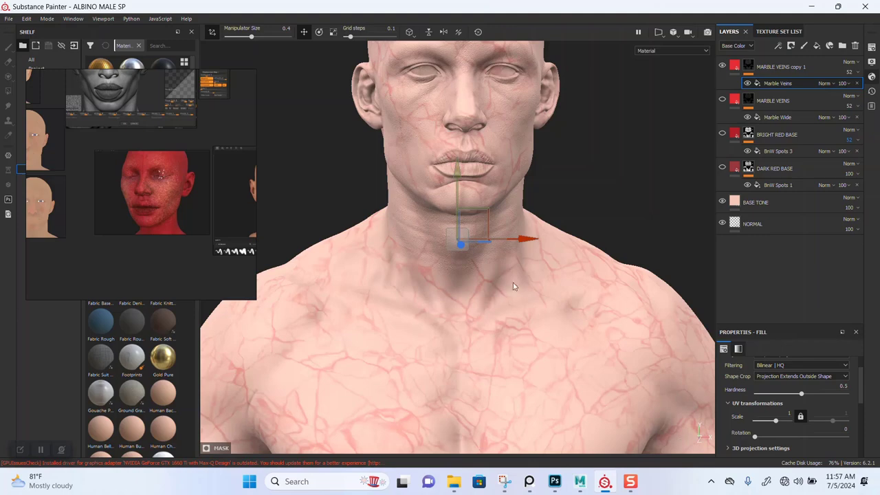
middle_click_drag(506, 249, 493, 315, "alt")
left_click_drag(500, 272, 481, 306, "alt")
left_click_drag(553, 340, 541, 340, "alt")
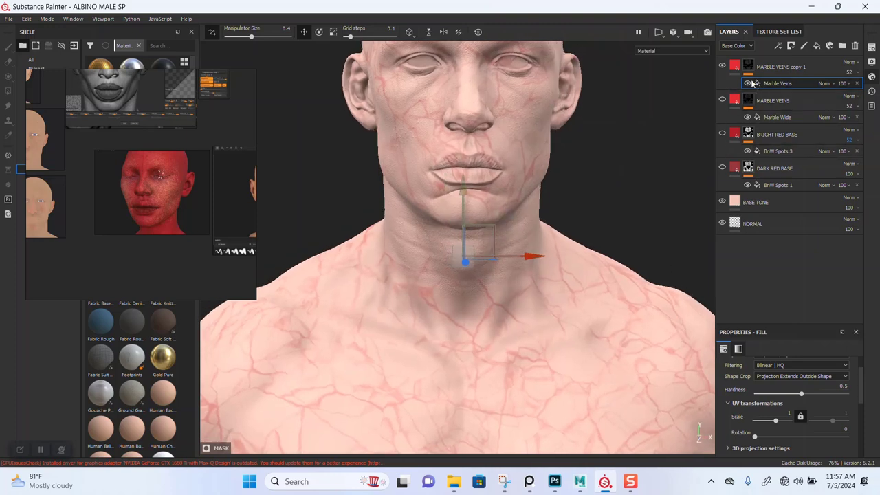
Examine the red and mottled skin tones of the face in the red head reference image
left_click(734, 67)
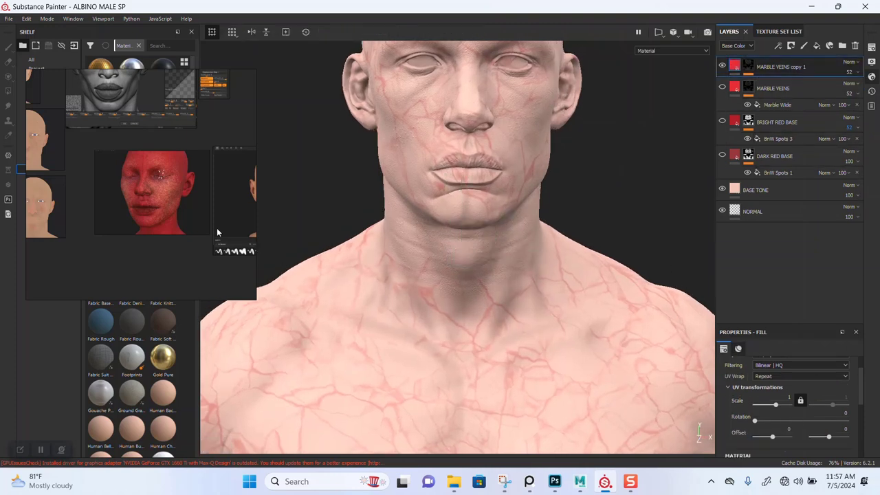
scroll(155, 208, "up", 5)
scroll(157, 210, "down", 2)
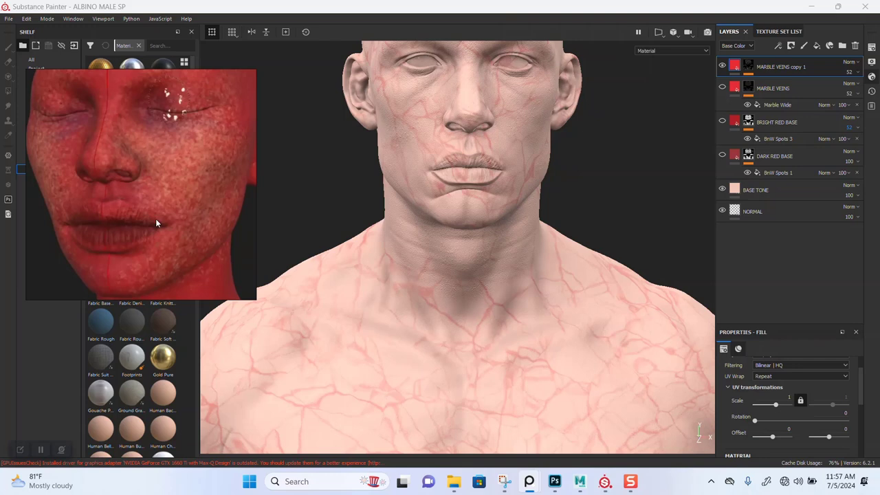
scroll(155, 221, "down", 2)
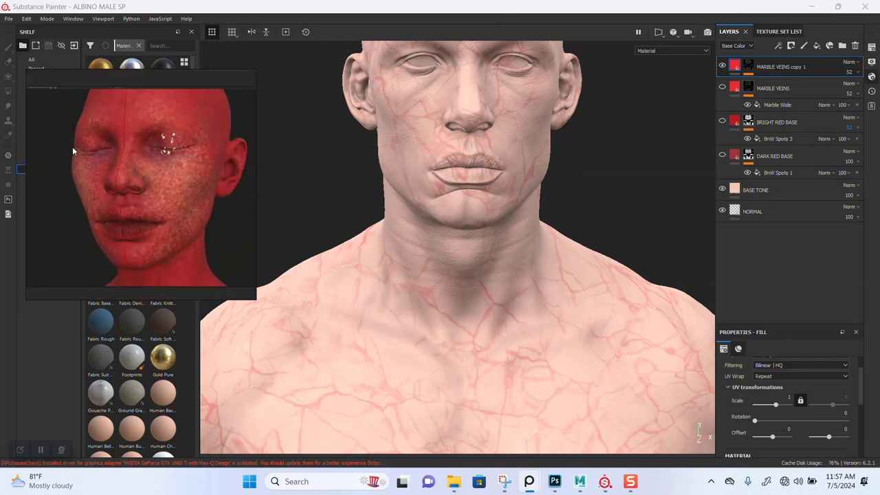
scroll(135, 180, "up", 3)
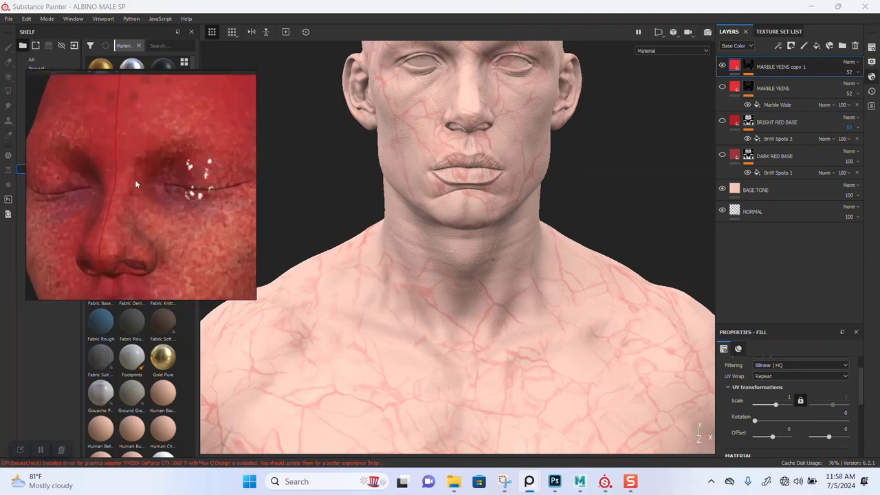
scroll(135, 179, "down", 1)
scroll(143, 184, "down", 1)
left_click_drag(158, 204, 147, 174)
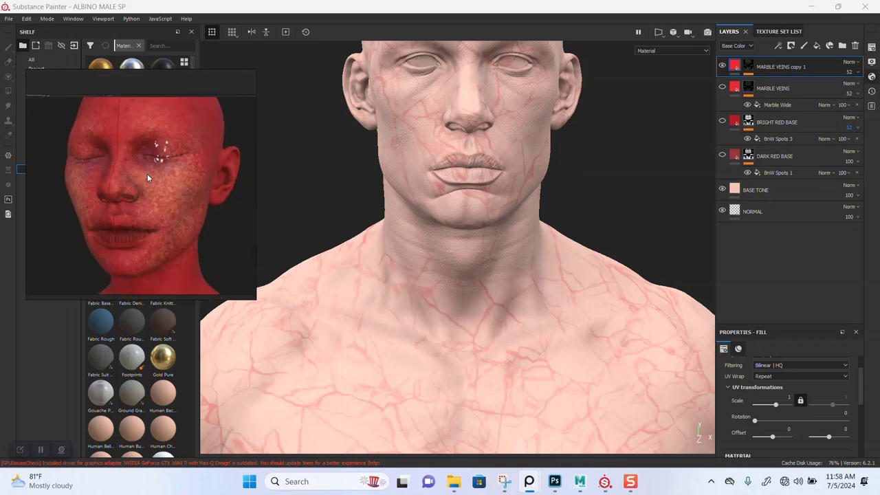
scroll(166, 202, "down", 1)
Adjust the brightness of the red base color on the MARBLE VEINS copy 1 layer
scroll(784, 413, "down", 5)
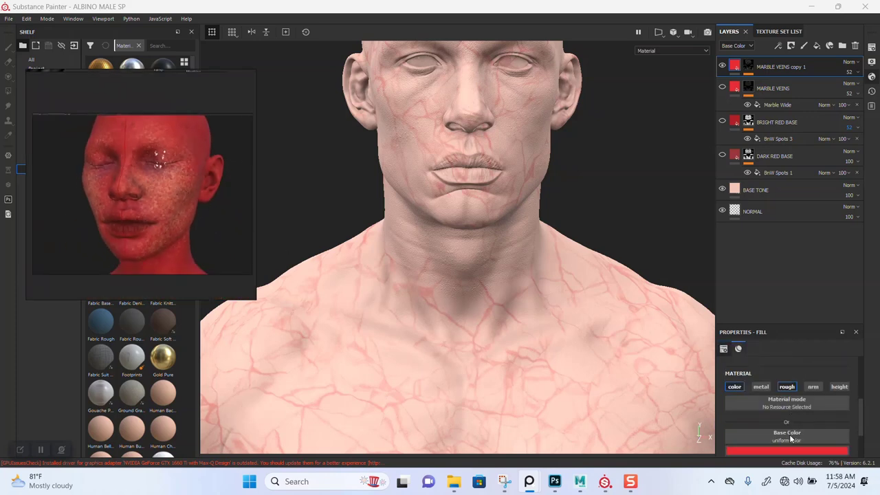
left_click(772, 423)
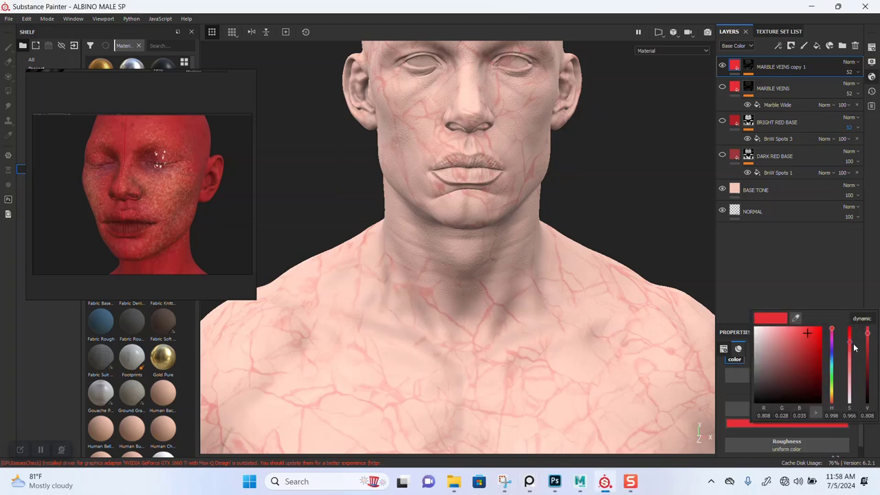
mouse_move(866, 352)
left_mouse_down()
mouse_move(867, 363)
mouse_move(871, 335)
left_mouse_up()
right_click_drag(512, 236, 564, 227, "alt")
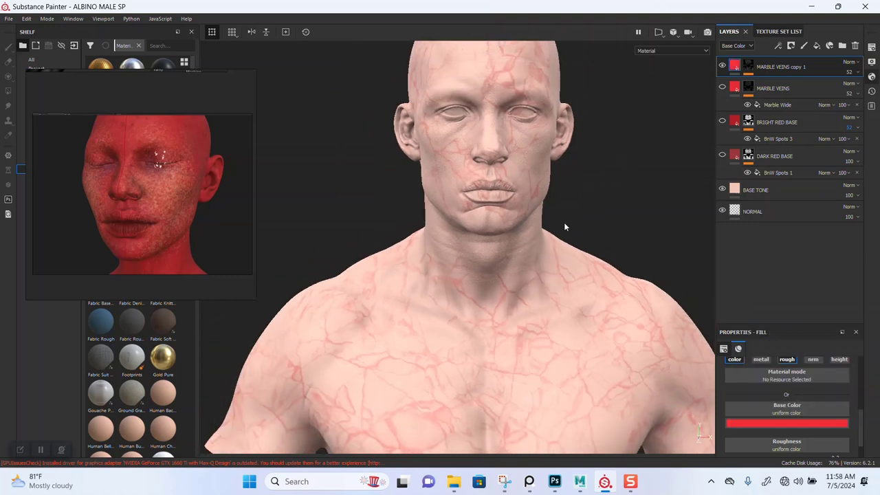
Make the DARK RED BASE and BRIGHT RED BASE layers visible and check the combined effect on the face
left_click(722, 156)
left_click(721, 122)
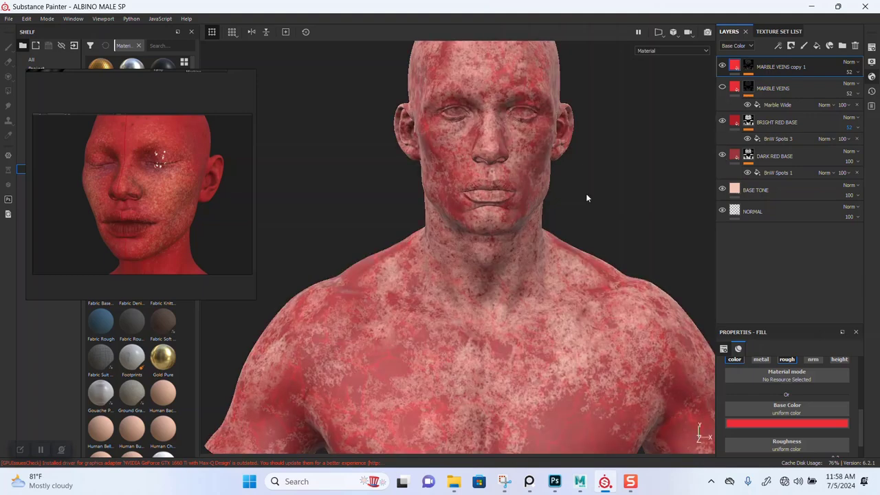
left_click_drag(457, 294, 400, 253, "alt")
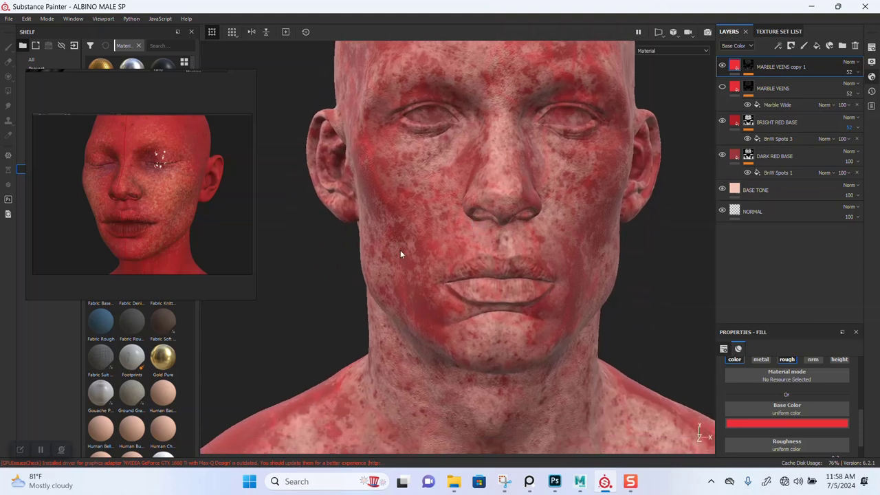
Browse the reference board to the albino male photos and examine the skin on the face, neck, shoulders and chest
scroll(134, 246, "down", 6)
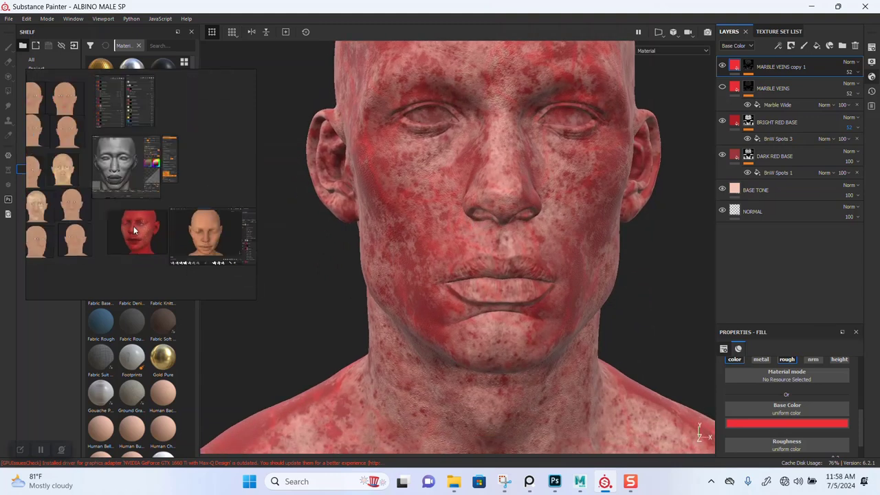
middle_click_drag(133, 221, 127, 194)
scroll(127, 197, "down", 3)
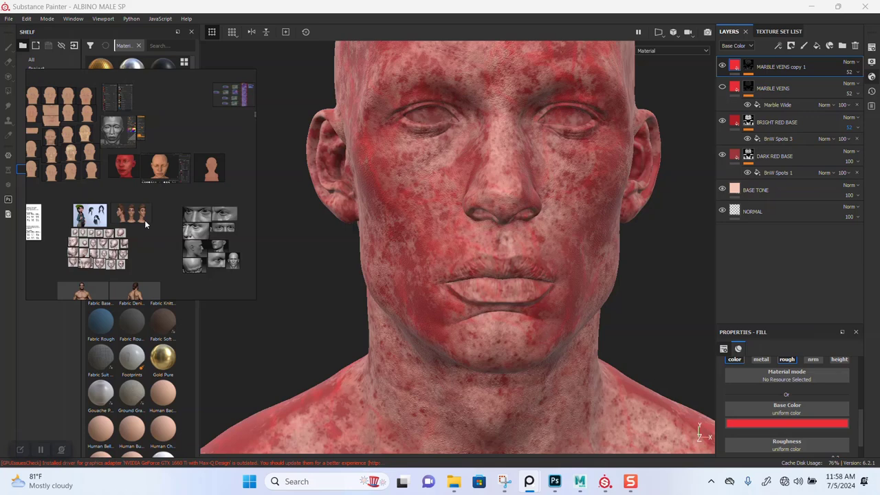
middle_click_drag(146, 221, 137, 213)
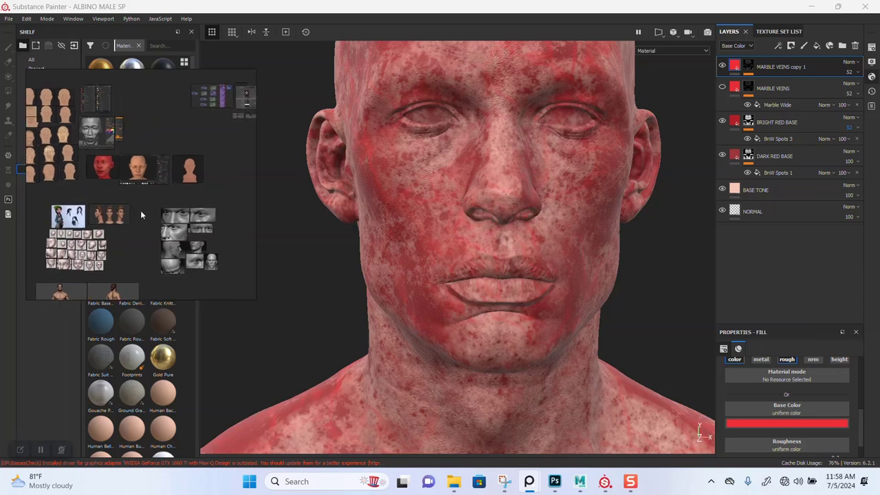
scroll(141, 215, "up", 2)
scroll(147, 218, "down", 4)
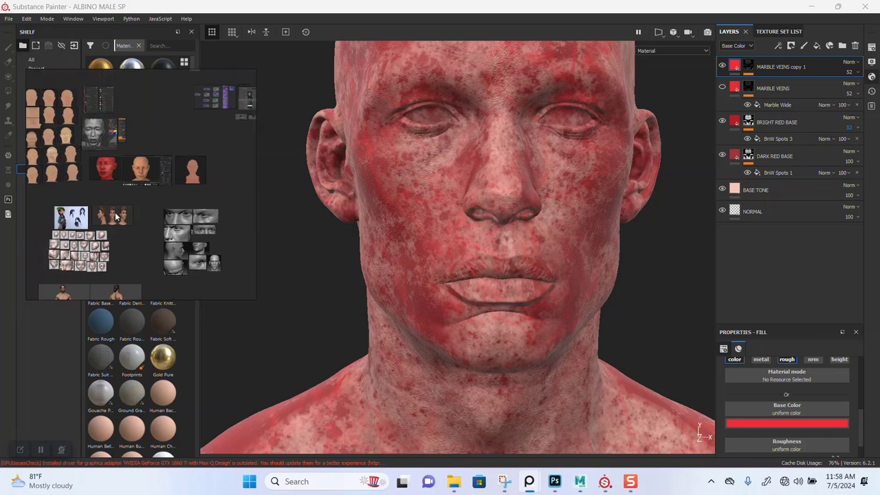
scroll(157, 213, "right", 5)
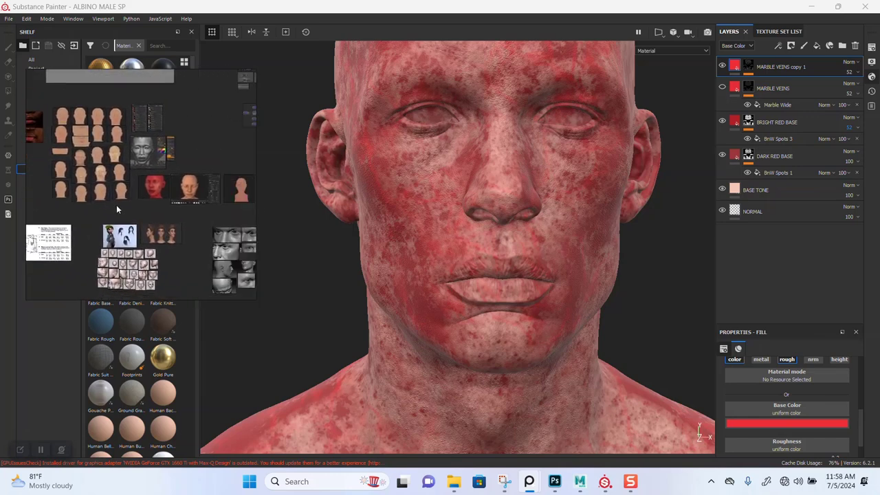
scroll(157, 213, "right", 8)
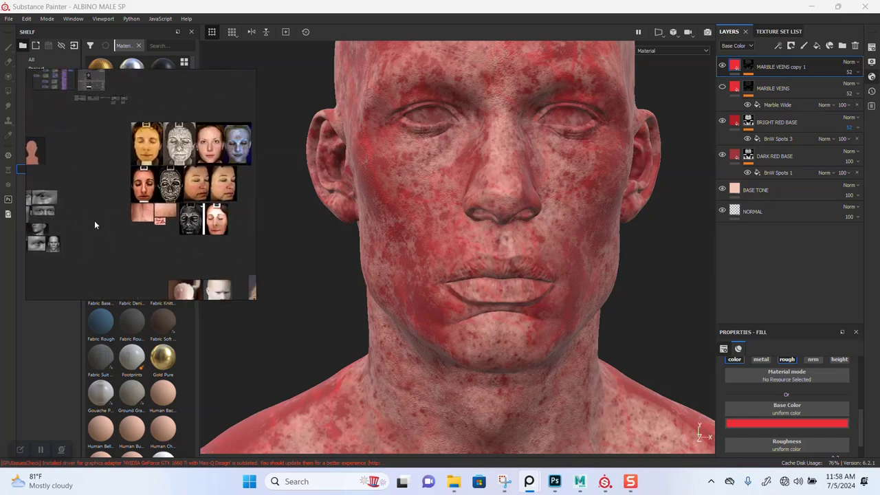
middle_click_drag(177, 217, 137, 217)
middle_click_drag(77, 192, 163, 209)
scroll(160, 212, "up", 15)
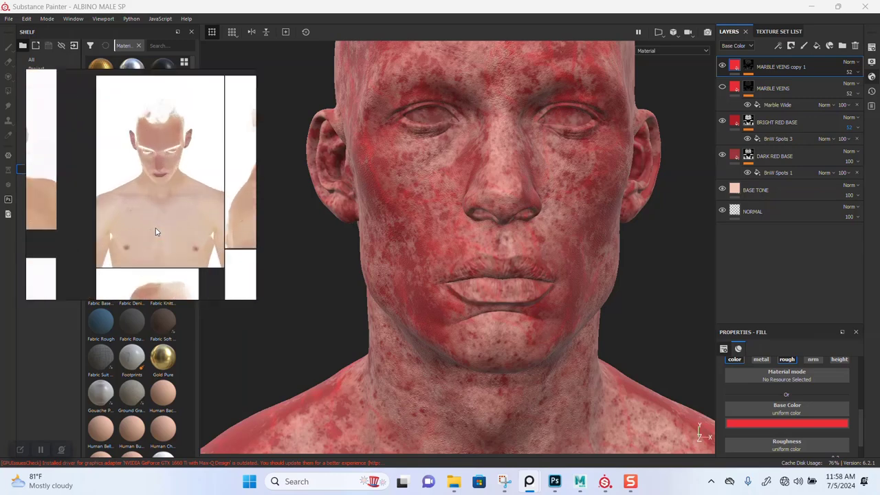
scroll(155, 217, "down", 8)
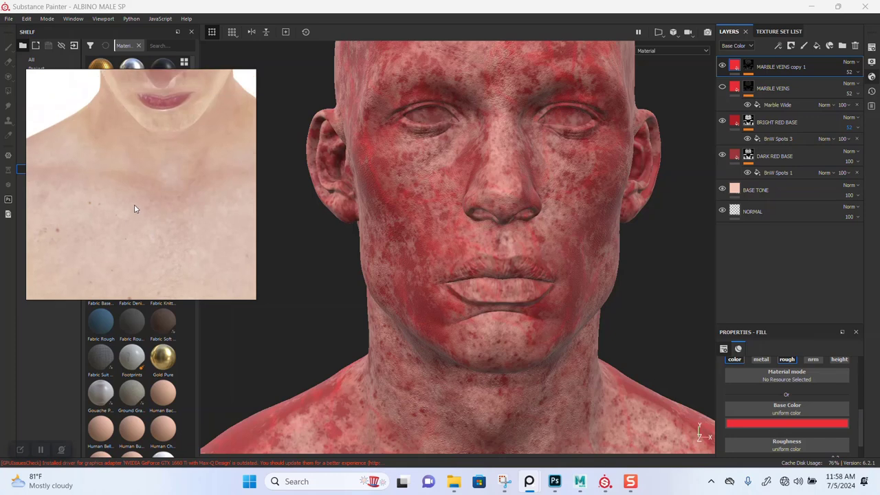
scroll(150, 222, "up", 5)
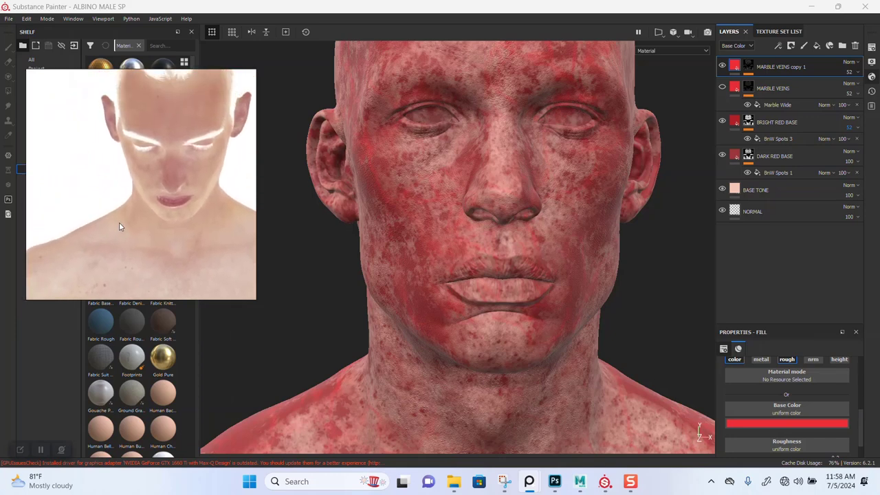
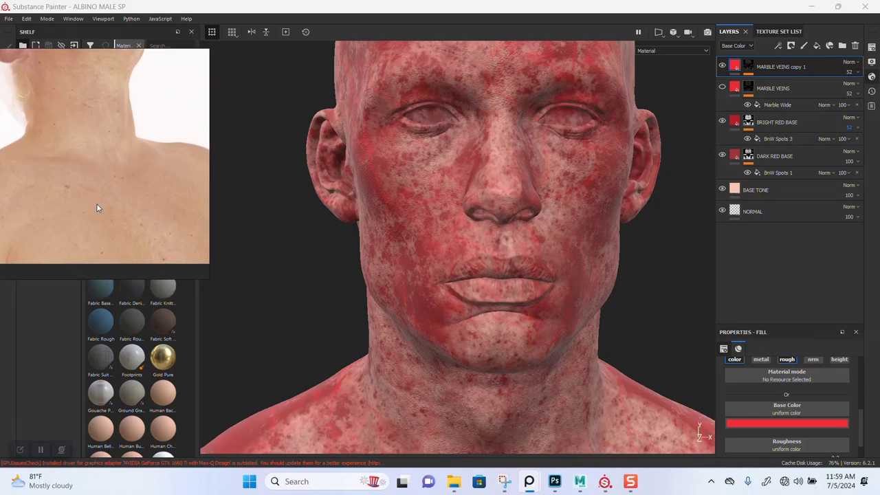
right_click_drag(134, 242, 116, 200)
Make the MARBLE VEINS layer visible and check the head with all red layers combined
left_click_drag(300, 282, 578, 287, "alt")
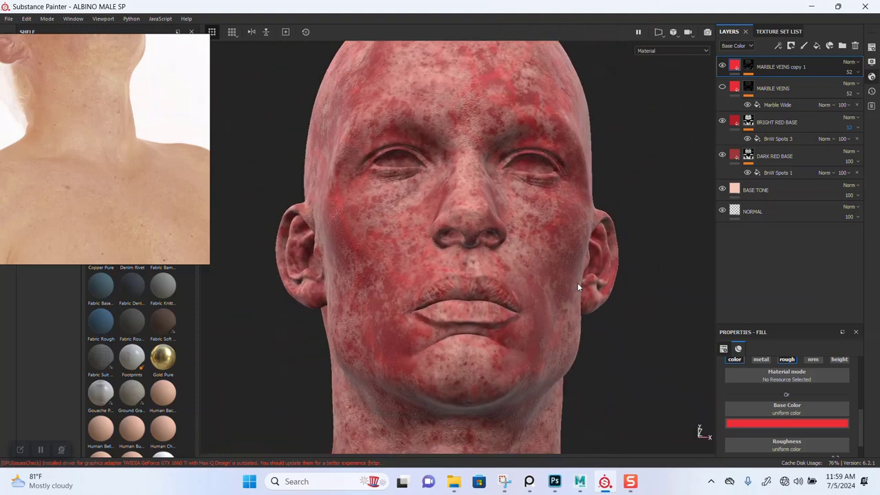
left_click(722, 87)
left_click_drag(453, 215, 456, 232, "alt")
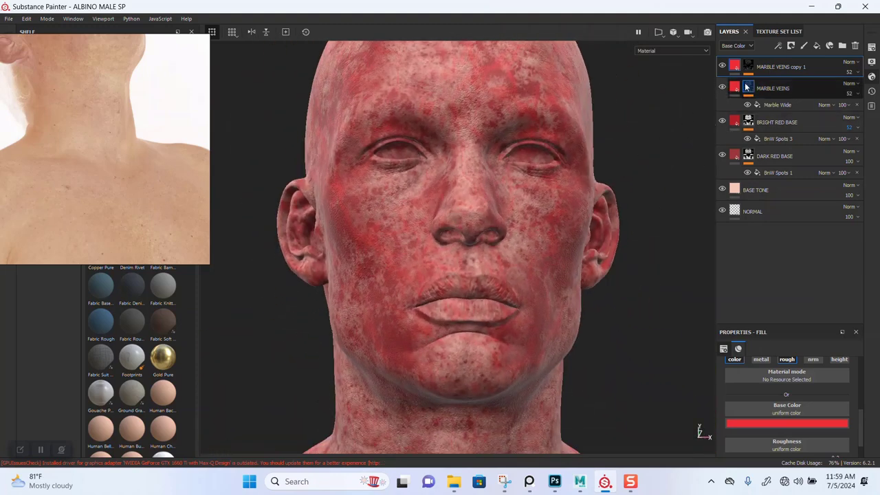
Rename the MARBLE VEINS copy 1 layer as MARBLE LARGE VEINS and check the face from slightly different angles
left_click(768, 89)
double_click(785, 69)
left_click(812, 69)
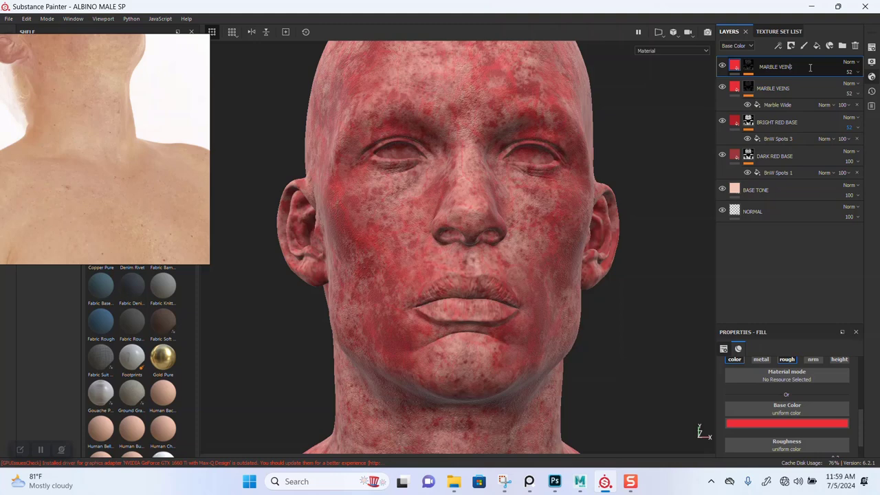
type("LARGE")
key("Return")
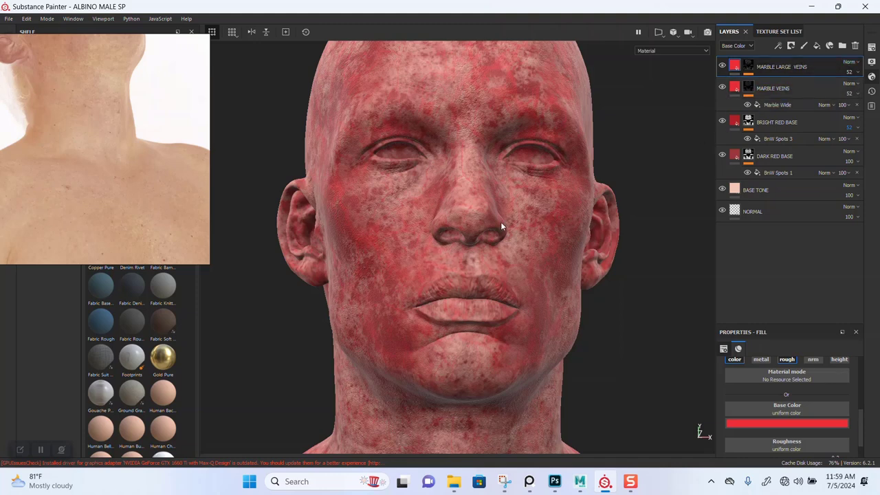
left_click_drag(488, 260, 461, 301, "alt")
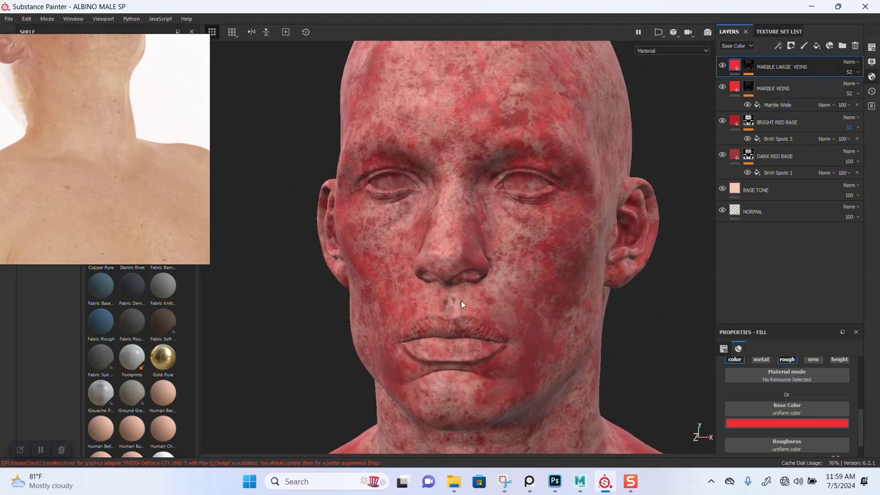
left_click_drag(465, 257, 486, 268, "alt")
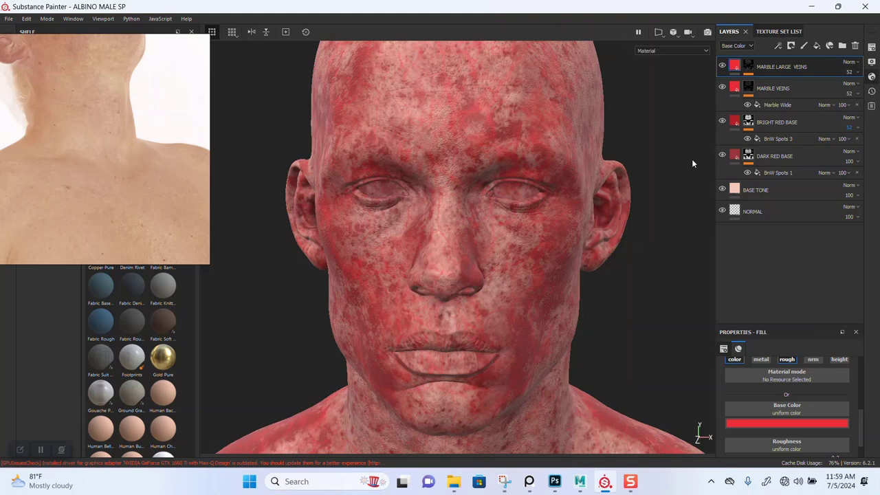
left_click(749, 66)
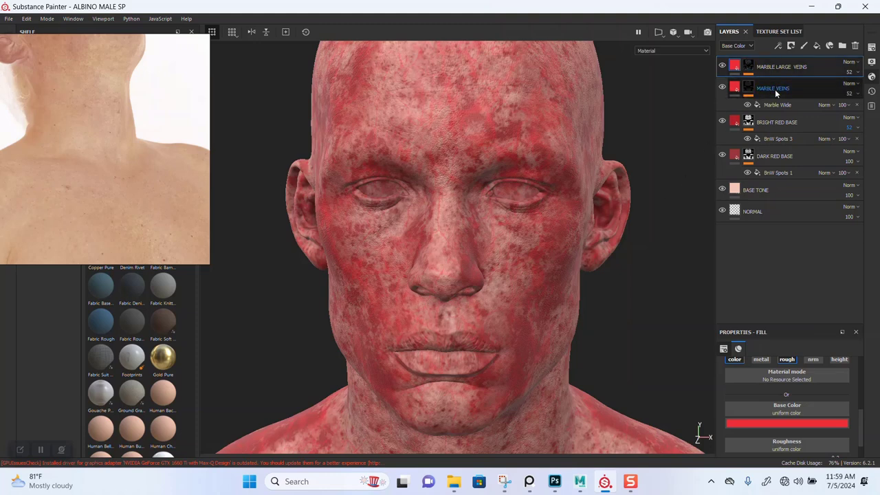
left_click(774, 89)
double_click(774, 88)
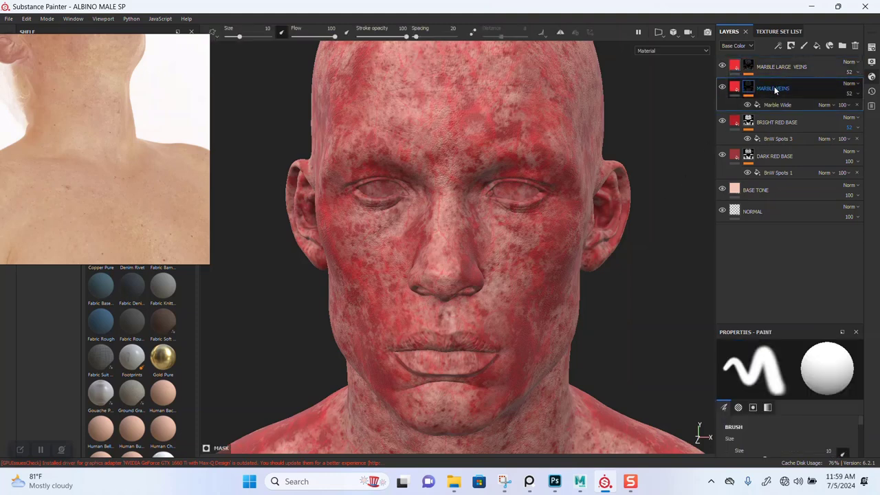
left_click(802, 90)
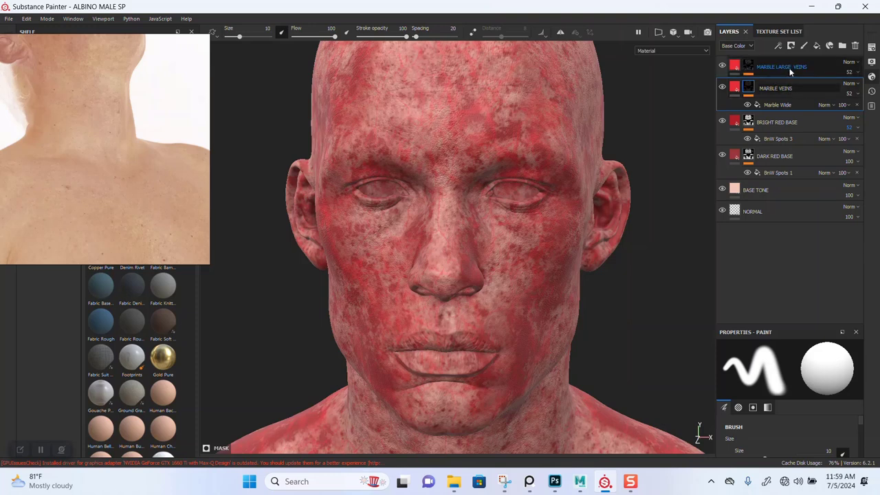
left_click(790, 72)
left_click(784, 87)
Duplicate the MARBLE LARGE VEINS layer
left_click(780, 68)
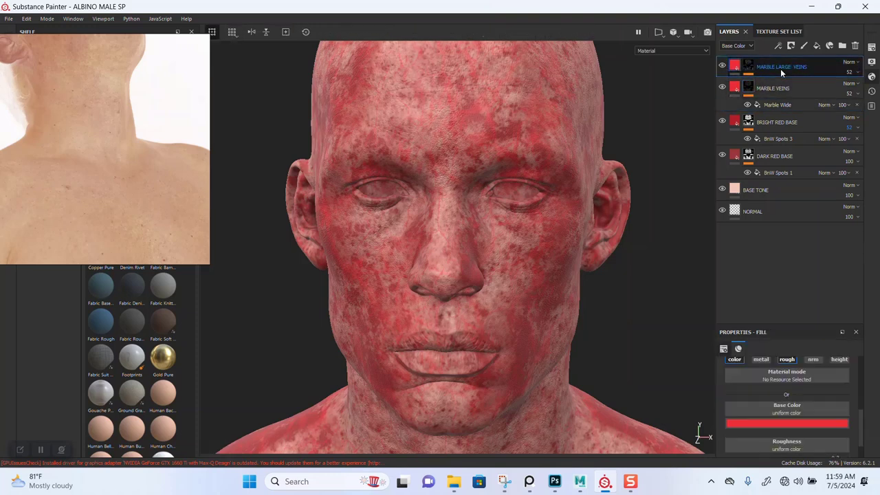
key("ctrl+d")
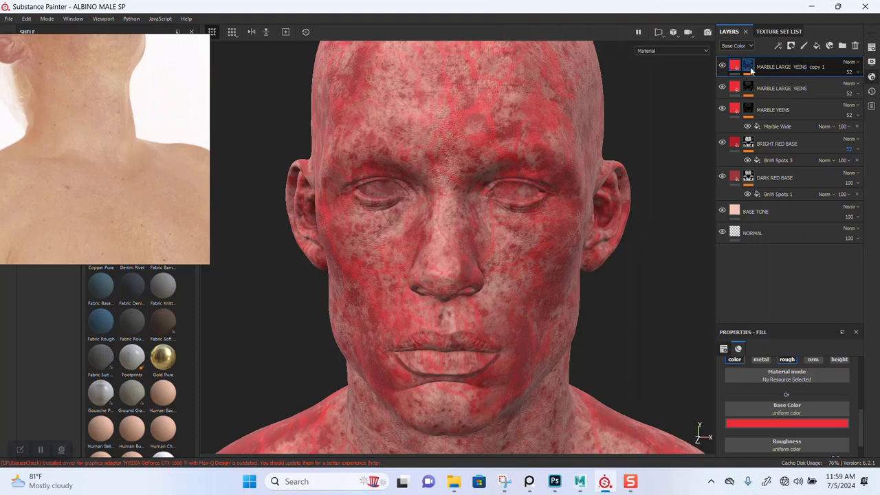
left_click(768, 422)
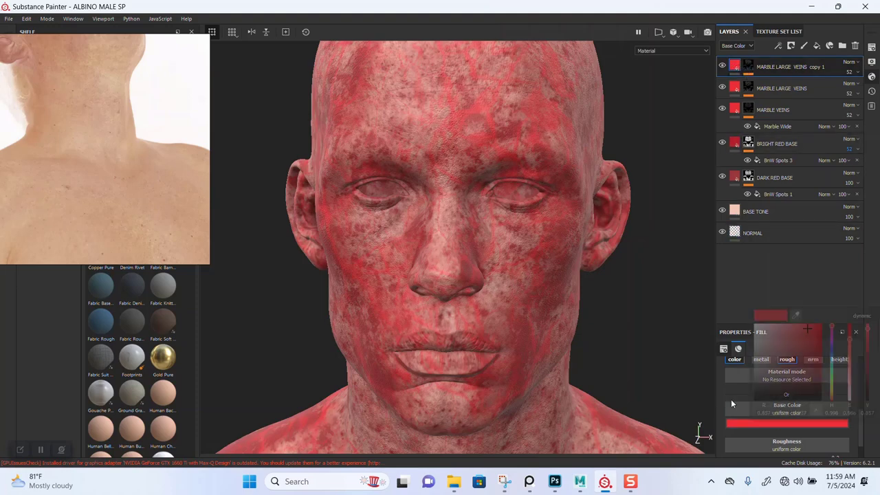
Shift the reference board window down and browse to the facial anatomy images, examining the fat and muscle layers of the head
scroll(55, 145, "down", 10)
left_click(64, 132)
scroll(61, 132, "down", 5)
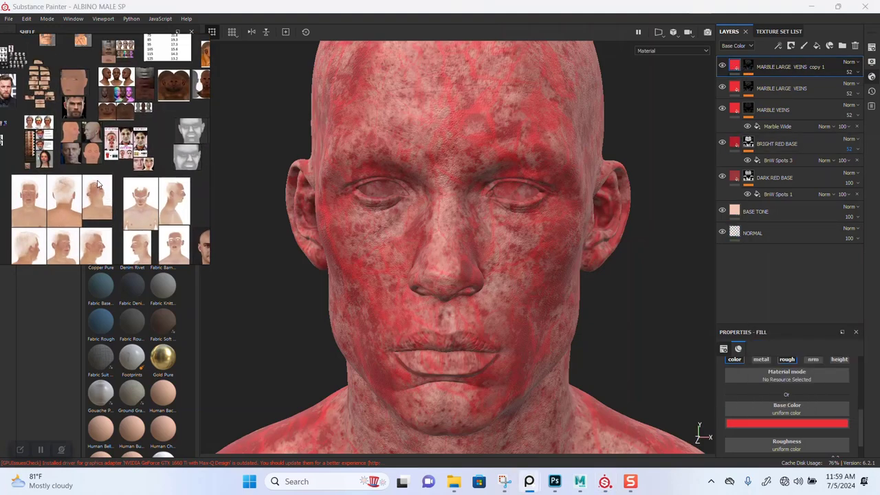
middle_click_drag(108, 177, 160, 176)
right_click_drag(69, 128, 174, 194)
middle_click_drag(173, 190, 135, 184)
scroll(158, 261, "up", 5)
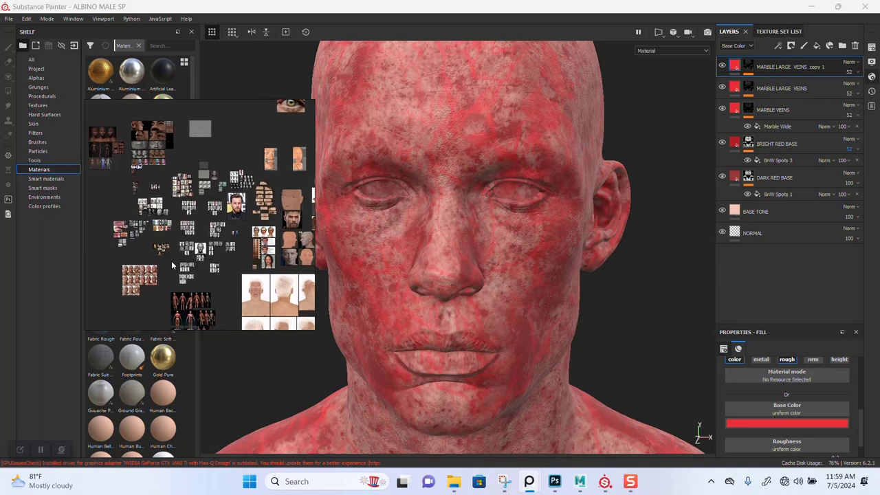
scroll(209, 204, "up", 6)
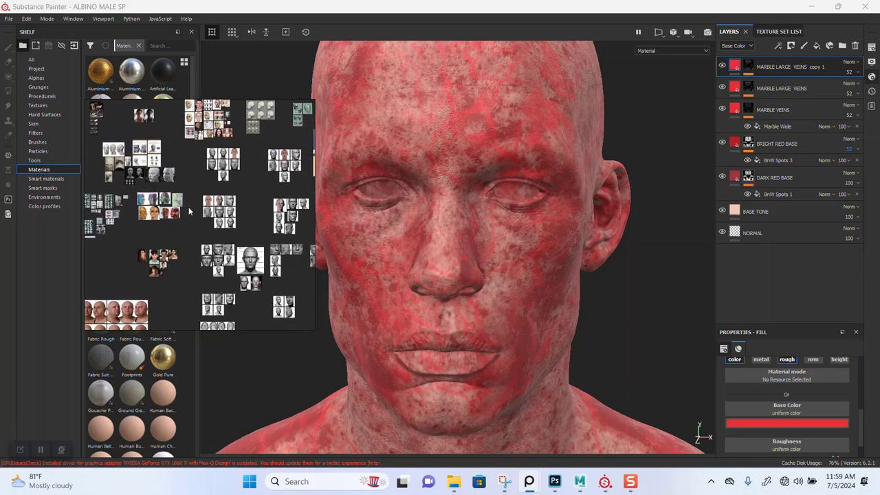
scroll(165, 214, "up", 4)
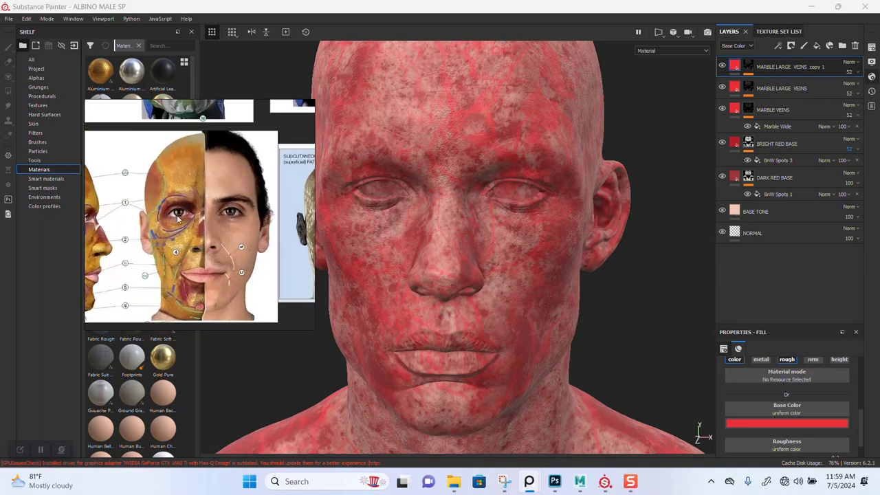
right_click_drag(177, 217, 132, 235)
scroll(133, 234, "down", 3)
scroll(121, 237, "up", 3)
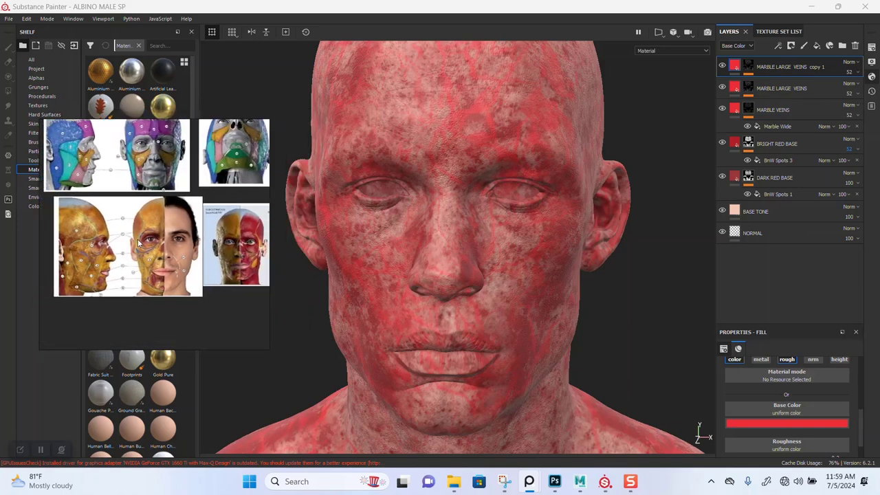
scroll(147, 253, "down", 2)
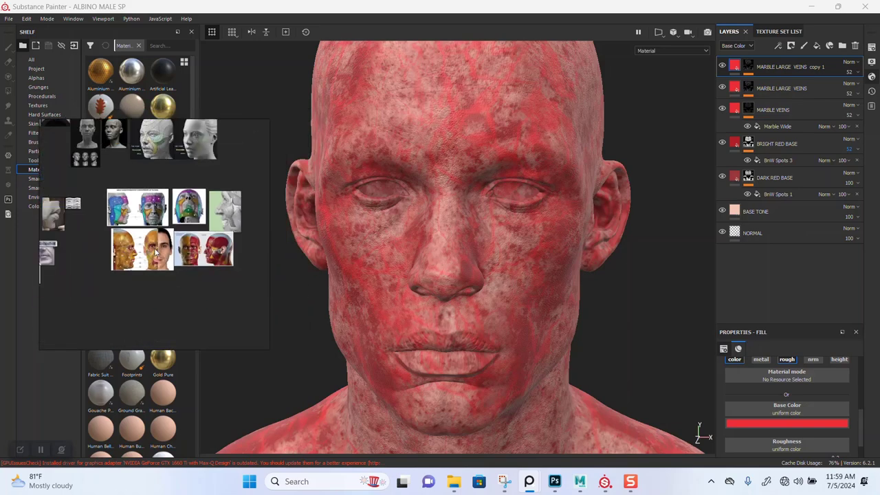
scroll(199, 254, "up", 6)
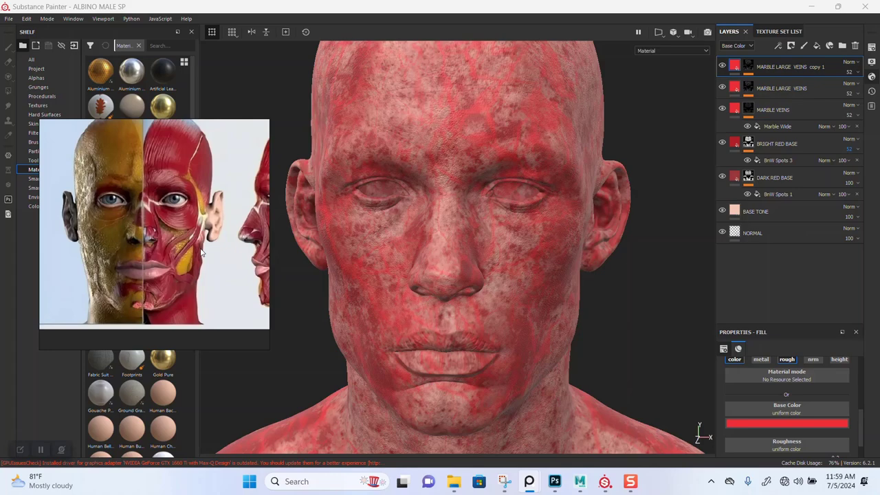
scroll(202, 253, "down", 8)
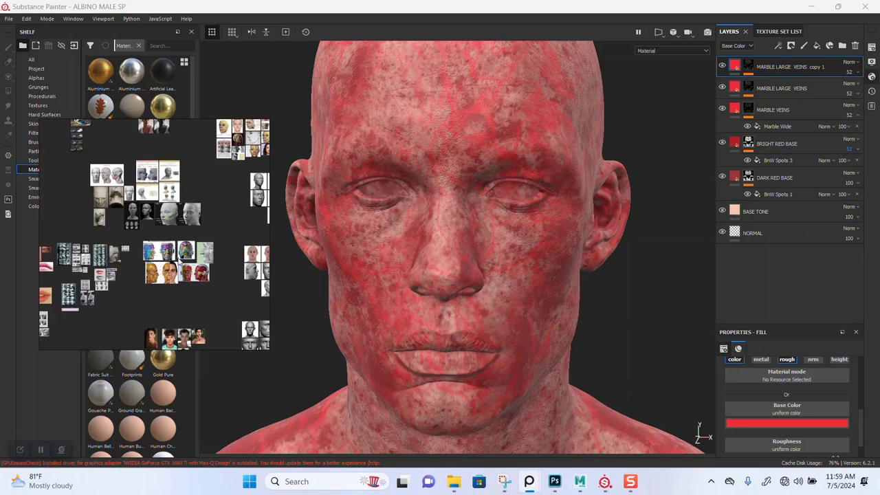
Search the reference board's portrait groups for skin colour references and inspect the images above the albino photos
middle_click_drag(171, 241, 201, 228)
middle_click_drag(229, 297, 180, 184)
middle_click_drag(184, 237, 103, 270)
mouse_move(161, 225)
middle_mouse_down()
mouse_move(139, 272)
mouse_move(144, 291)
mouse_move(151, 236)
mouse_move(144, 312)
middle_mouse_up()
scroll(152, 273, "down", 3)
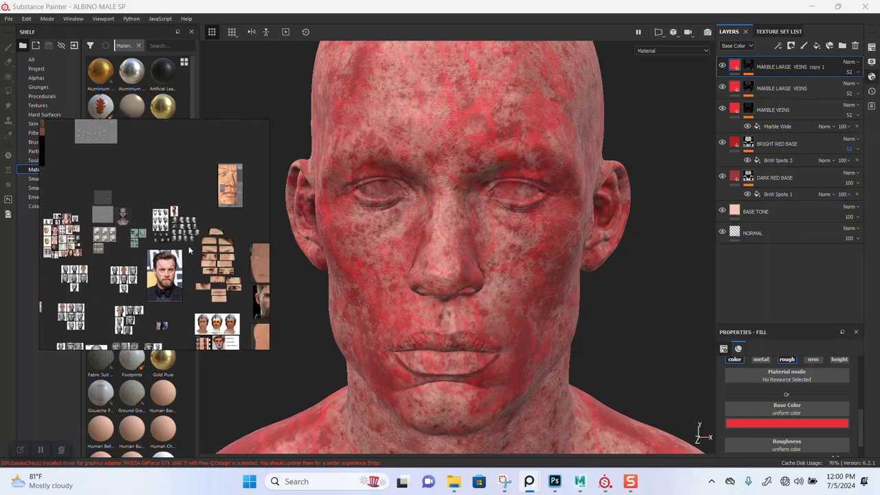
middle_click_drag(188, 245, 140, 239)
middle_click_drag(190, 253, 142, 186)
mouse_move(196, 272)
middle_mouse_down()
mouse_move(165, 262)
mouse_move(187, 228)
mouse_move(176, 193)
mouse_move(185, 184)
middle_mouse_up()
middle_click_drag(184, 250, 161, 298)
middle_click_drag(155, 266, 166, 326)
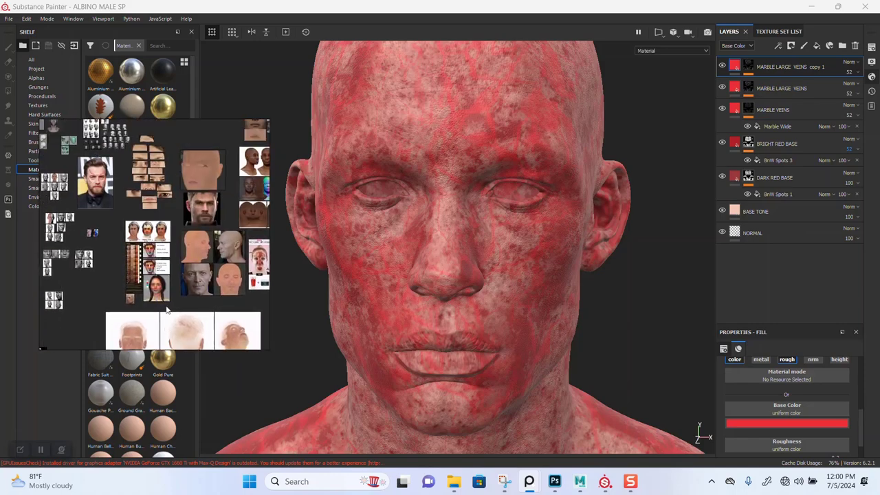
scroll(152, 260, "up", 6)
middle_click_drag(158, 278, 156, 206)
scroll(159, 278, "down", 6)
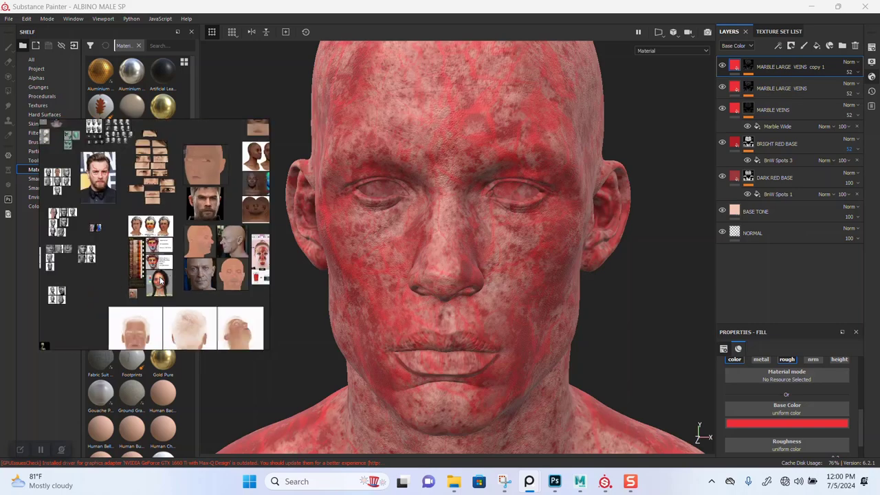
Browse the far side of the reference board and examine the bald female head renders and their texture breakdown up close
middle_click_drag(239, 252, 125, 242)
scroll(125, 242, "down", 2)
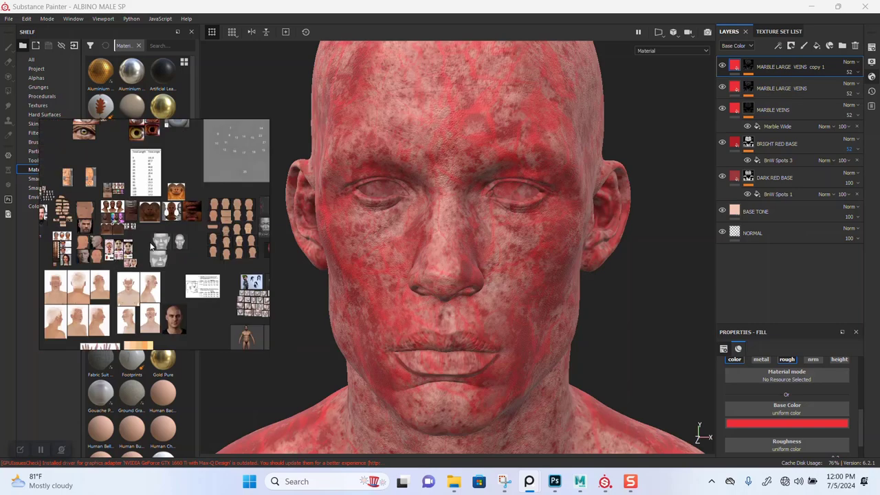
scroll(150, 247, "down", 2)
middle_click_drag(183, 245, 114, 243)
middle_click_drag(168, 240, 106, 257)
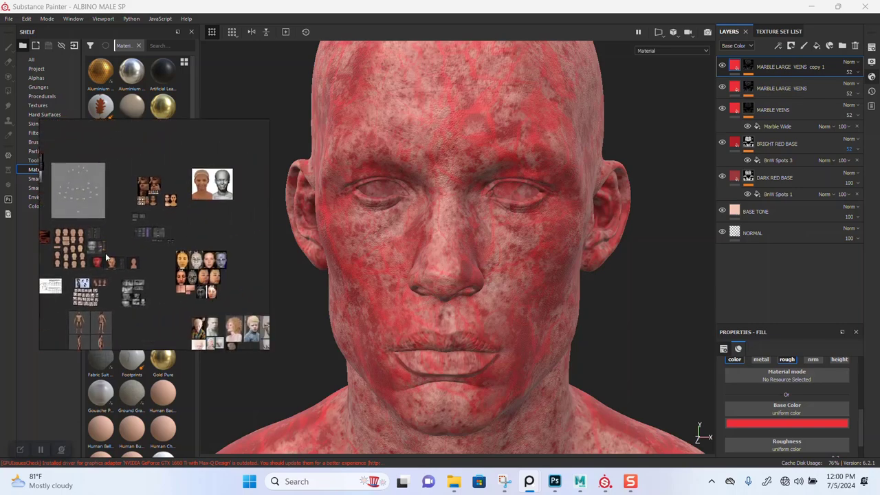
scroll(124, 247, "up", 6)
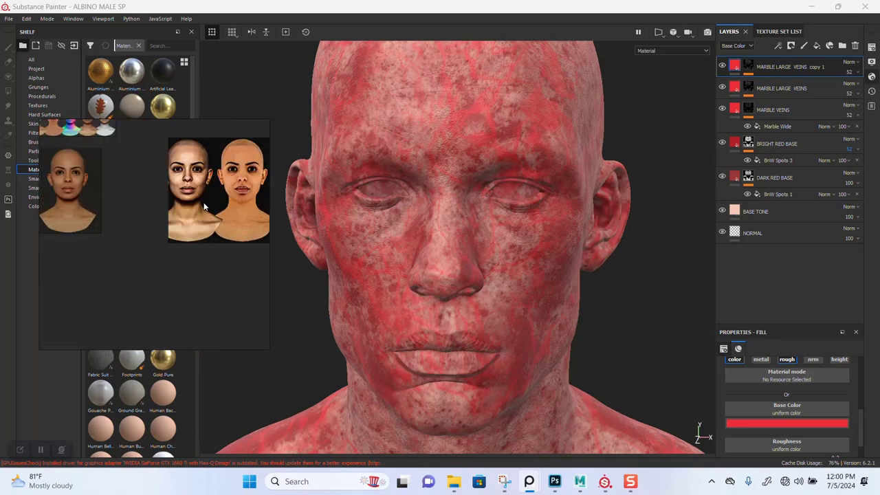
middle_click_drag(156, 204, 209, 210)
mouse_move(122, 187)
middle_mouse_down()
mouse_move(187, 220)
mouse_move(180, 238)
middle_mouse_up()
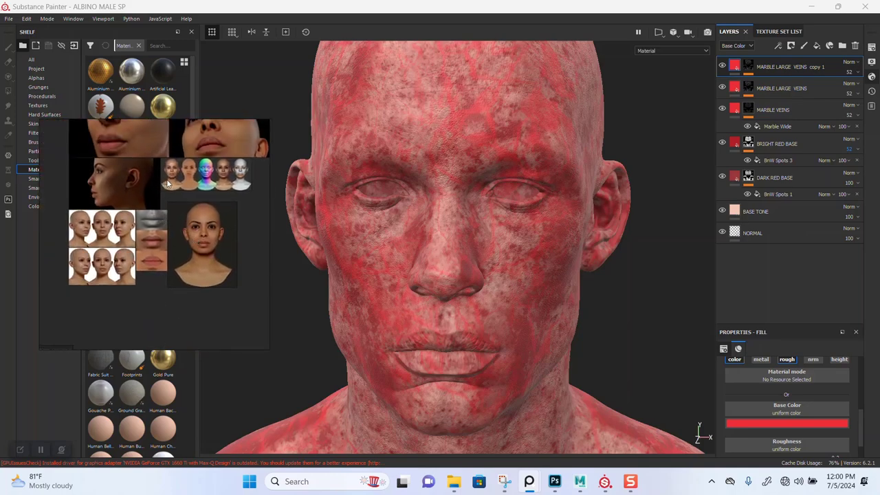
scroll(167, 182, "up", 6)
middle_click_drag(167, 182, 124, 253)
middle_click_drag(172, 235, 151, 278)
scroll(147, 228, "up", 8)
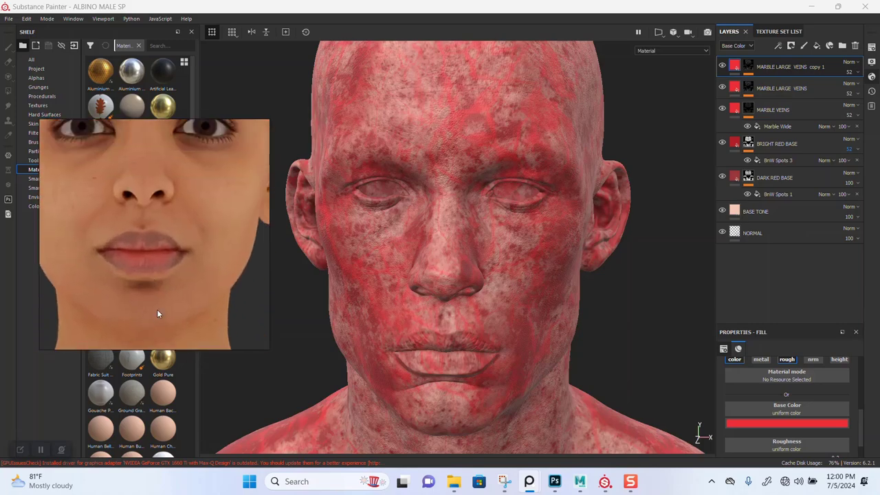
scroll(156, 286, "down", 8)
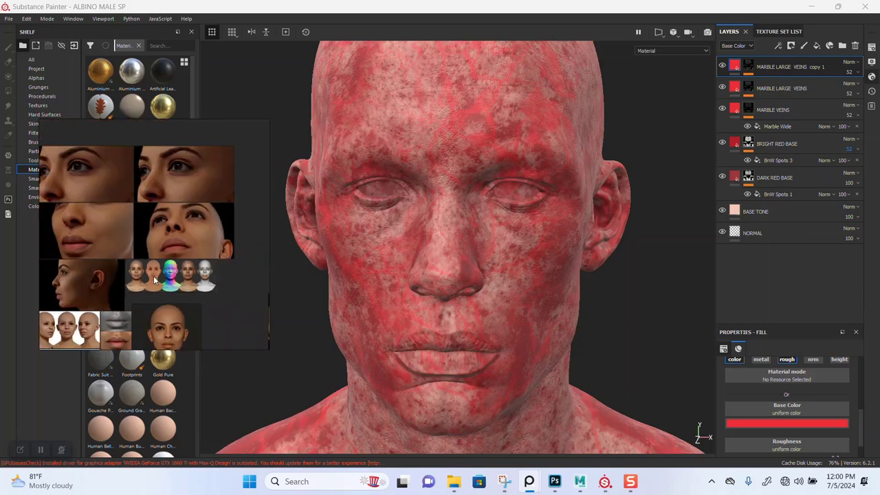
scroll(153, 275, "down", 6)
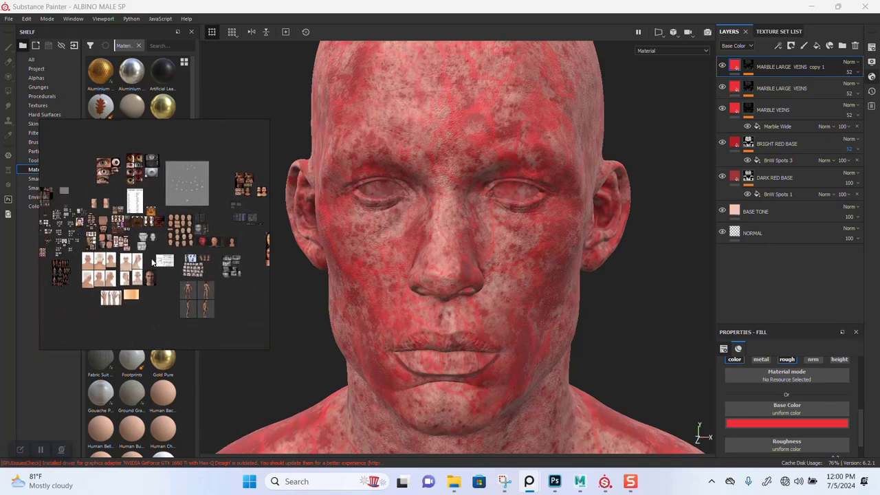
Find the facial colour zone charts on the reference board and examine the red, blue and yellow areas on the painted woman's face
scroll(152, 262, "up", 6)
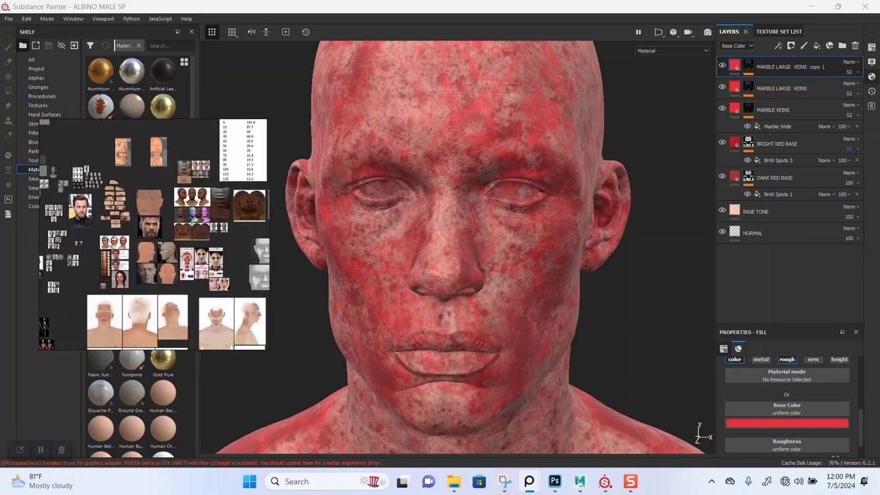
scroll(155, 278, "up", 8)
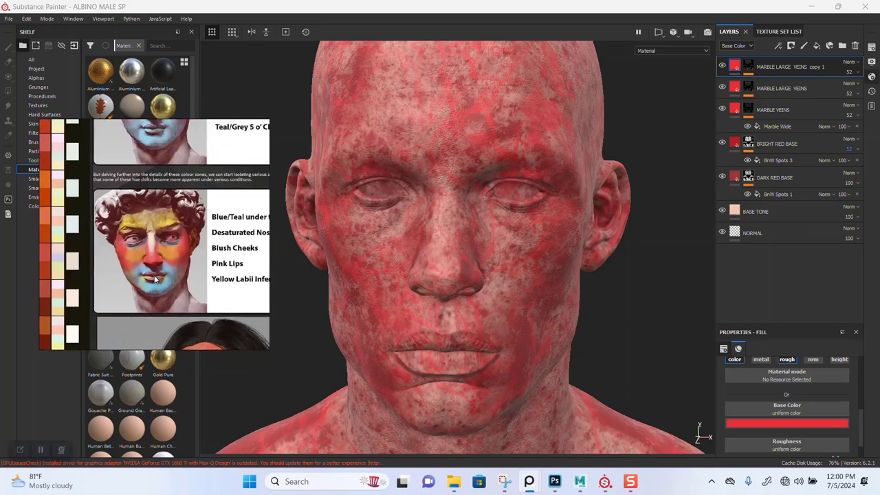
middle_click_drag(155, 278, 165, 160)
middle_click_drag(175, 254, 159, 215)
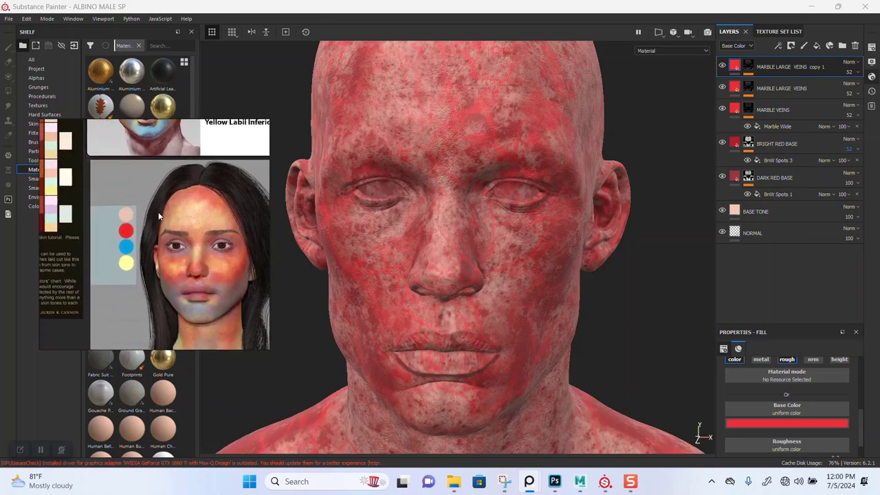
scroll(176, 296, "up", 4)
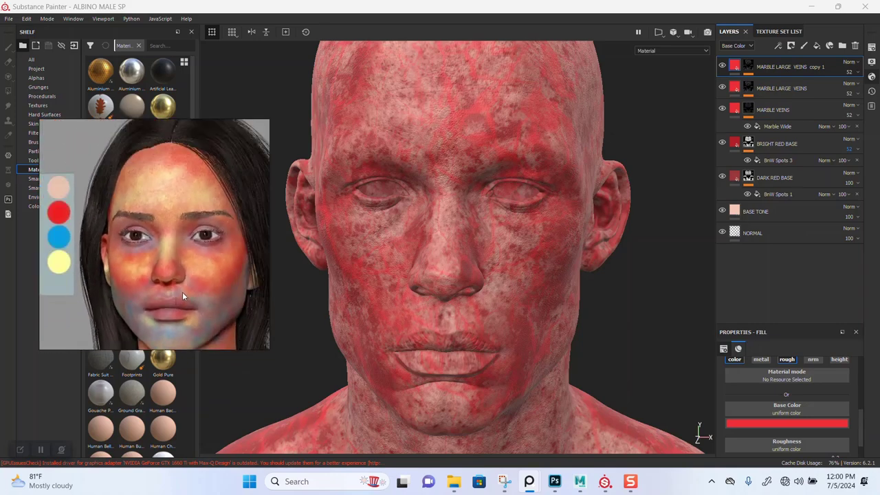
scroll(182, 292, "down", 4)
scroll(171, 262, "up", 3)
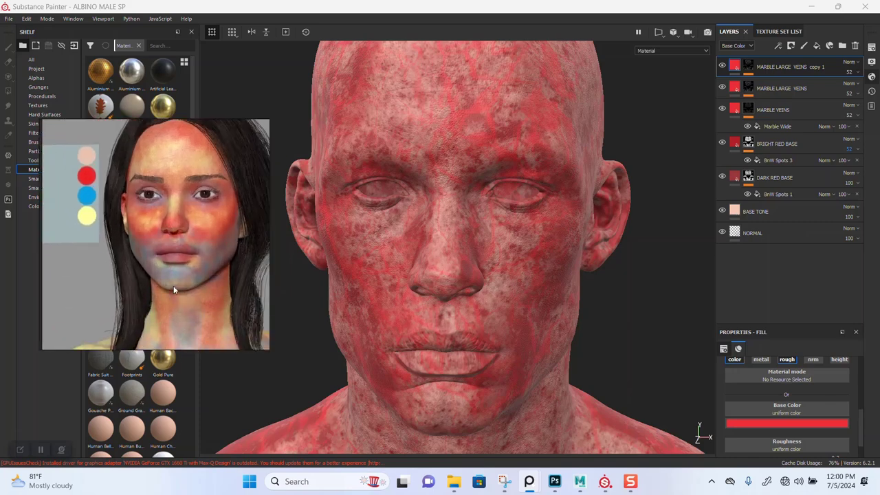
middle_click_drag(174, 286, 179, 262)
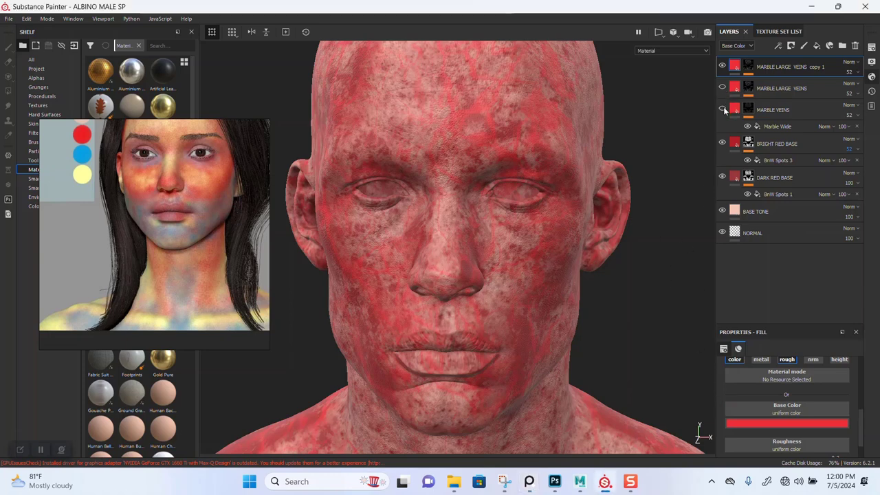
Hide the MARBLE LARGE VEINS, MARBLE VEINS, BRIGHT RED BASE and DARK RED BASE layers to isolate the duplicated vein layer
left_click(722, 178)
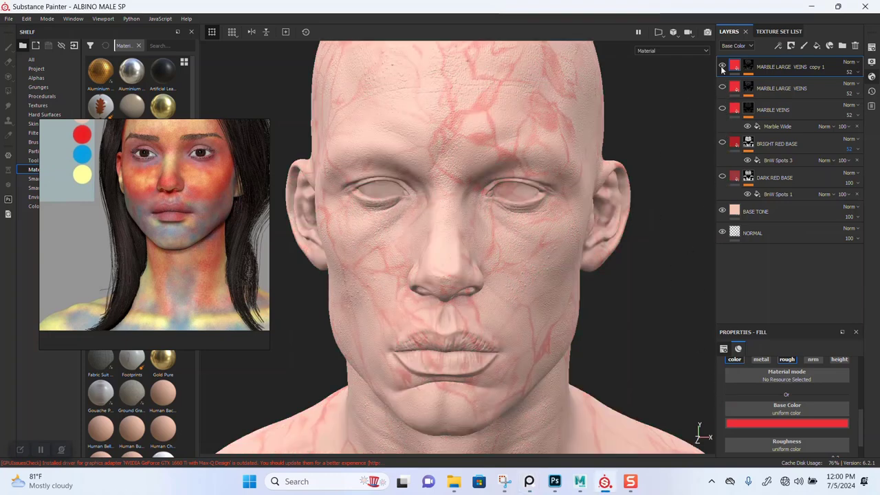
Set the UV scale of the Marble Veins mask fill on MARBLE LARGE VEINS copy 1 to 5
left_click(749, 67)
left_click(774, 84)
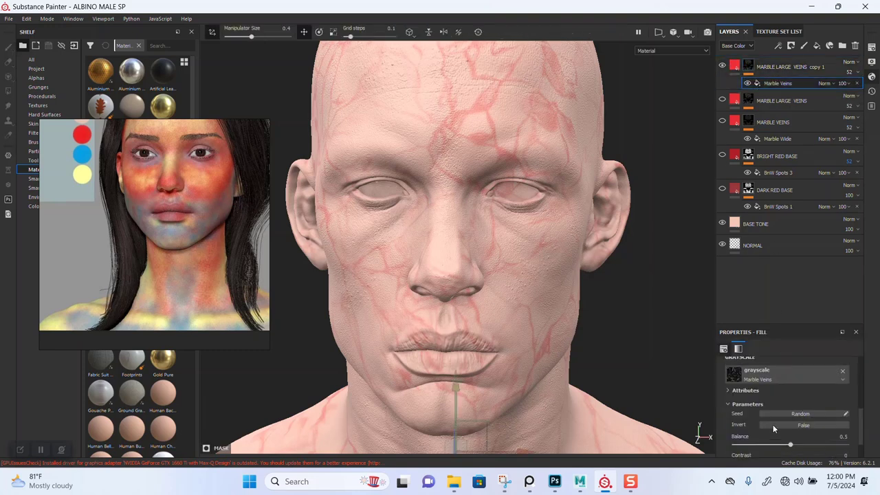
scroll(775, 415, "down", 5)
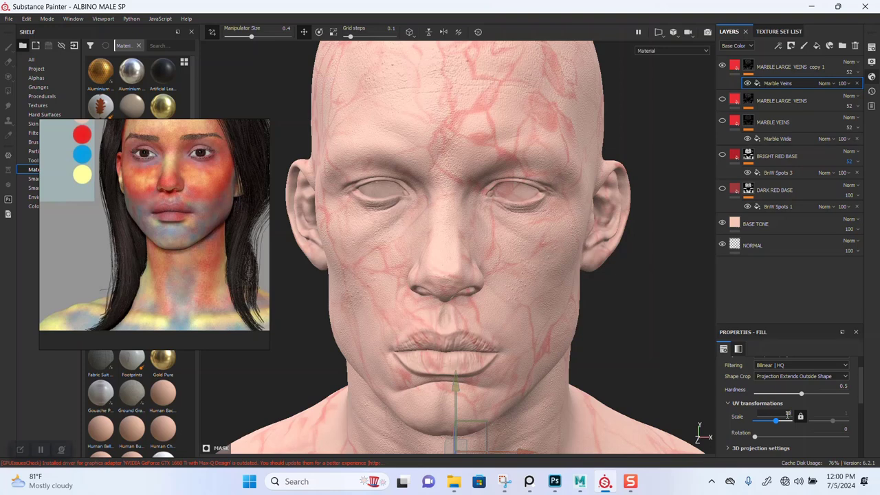
left_click_drag(776, 420, 780, 420)
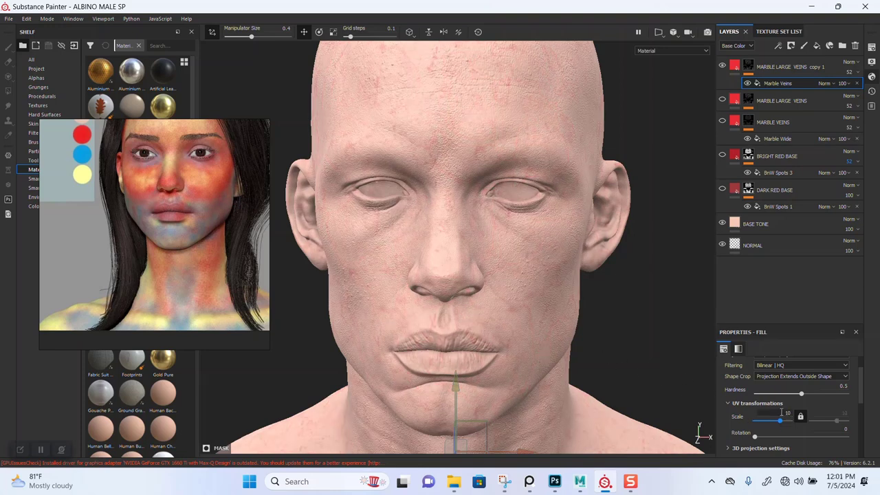
left_click(784, 413)
type("5")
key("Return")
scroll(768, 423, "down", 1)
scroll(768, 423, "down", 4)
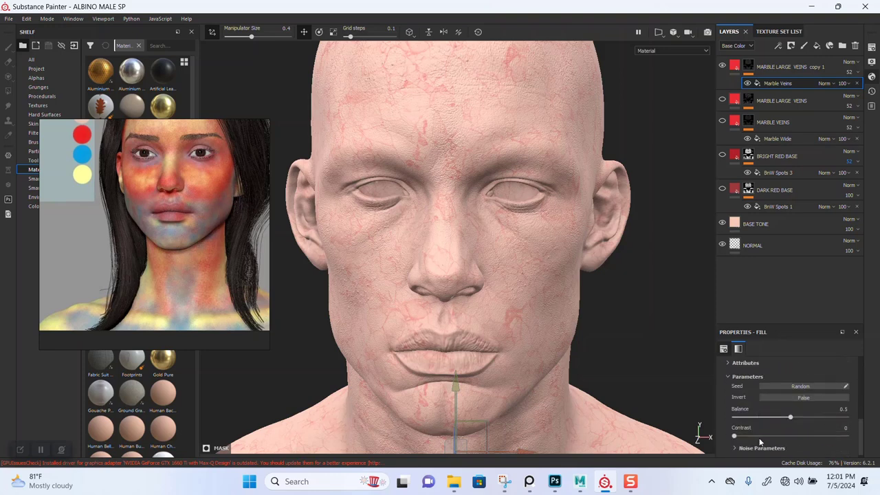
Recolour the MARBLE LARGE VEINS copy 1 base colour by sampling a grey from the reference portrait and raising its saturation to a purple of about 0.789
left_click(735, 66)
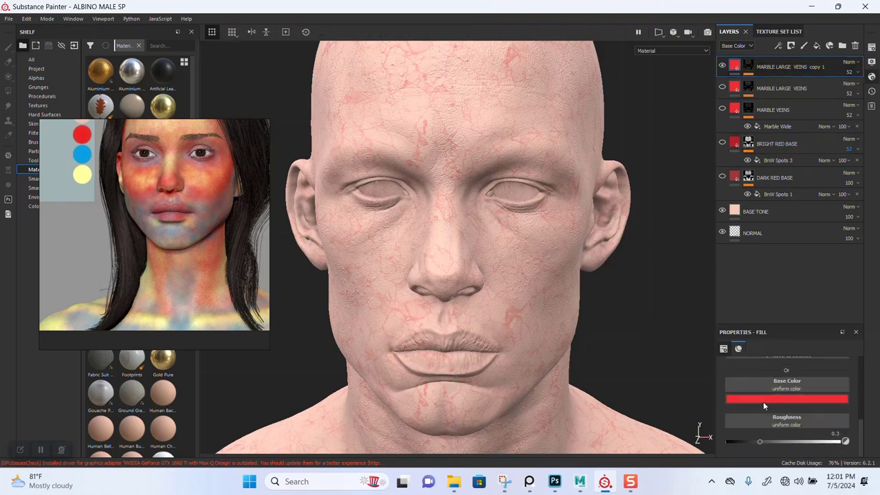
left_click(761, 398)
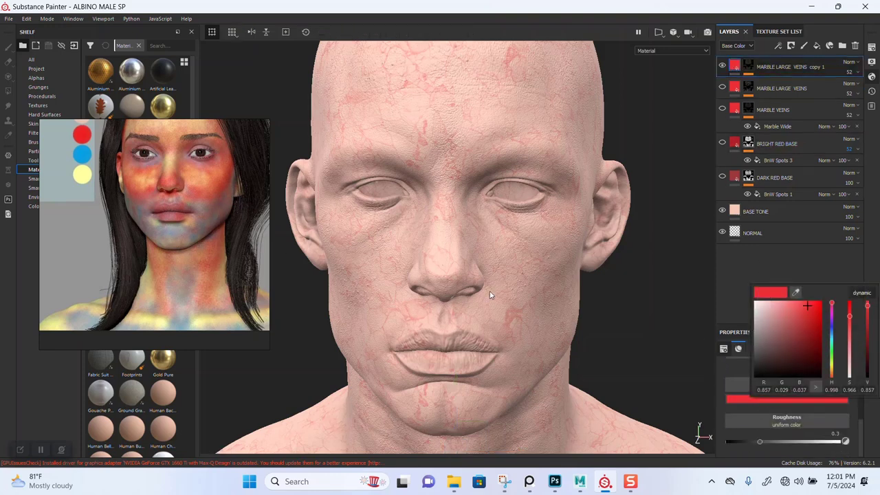
middle_click_drag(152, 218, 159, 282)
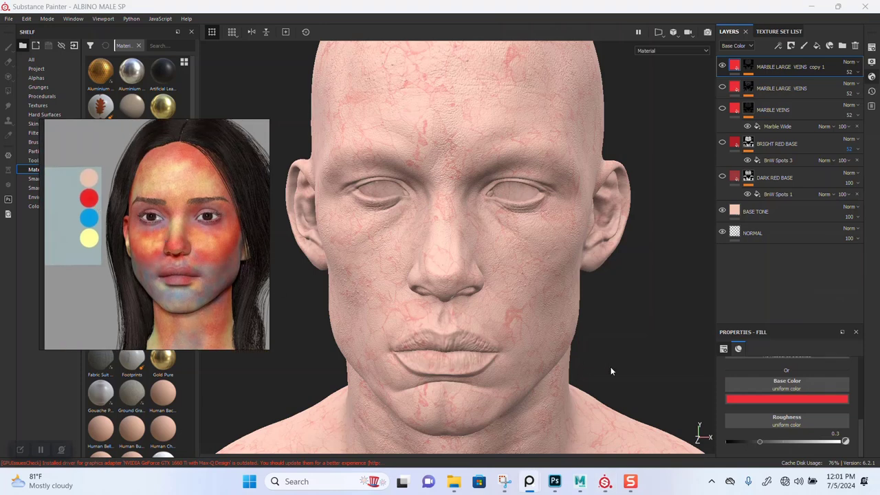
left_click(747, 397)
left_click(754, 368)
left_click_drag(363, 279, 187, 297)
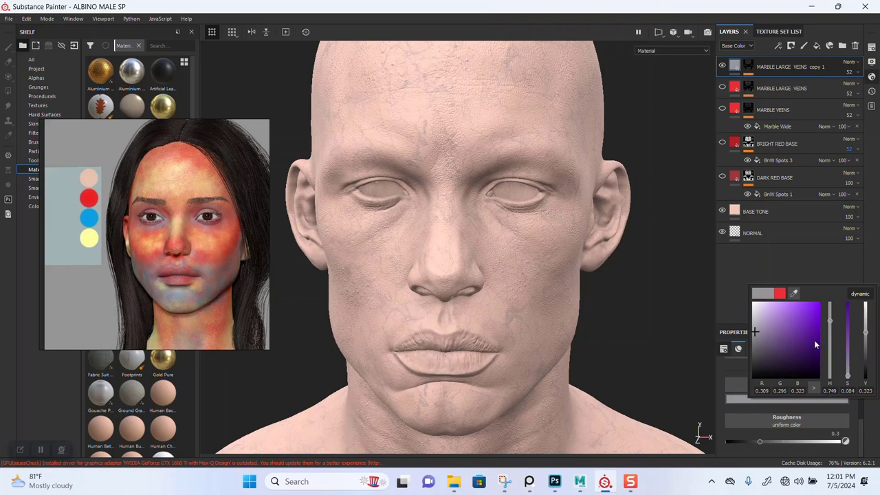
left_click(848, 342)
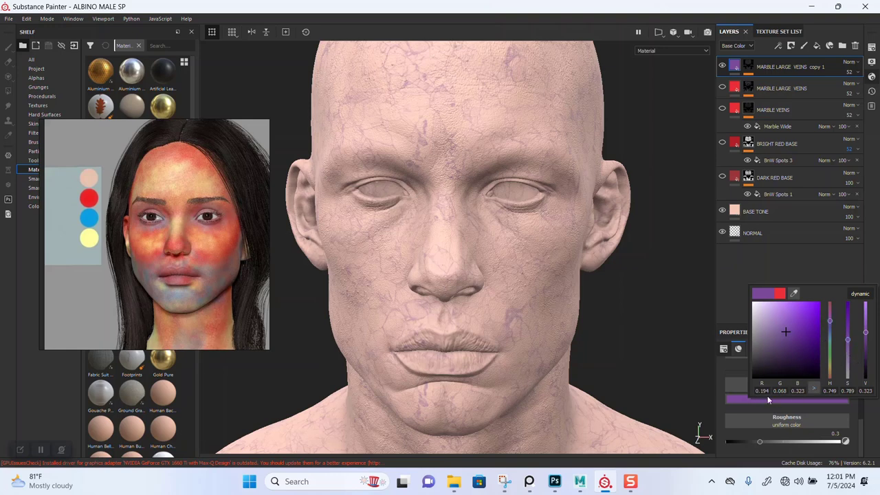
left_click(738, 264)
Examine the purple vein pattern up close across the forehead, nose, mouth and cheeks from the front and at an angle
scroll(418, 245, "up", 3)
scroll(420, 245, "down", 4)
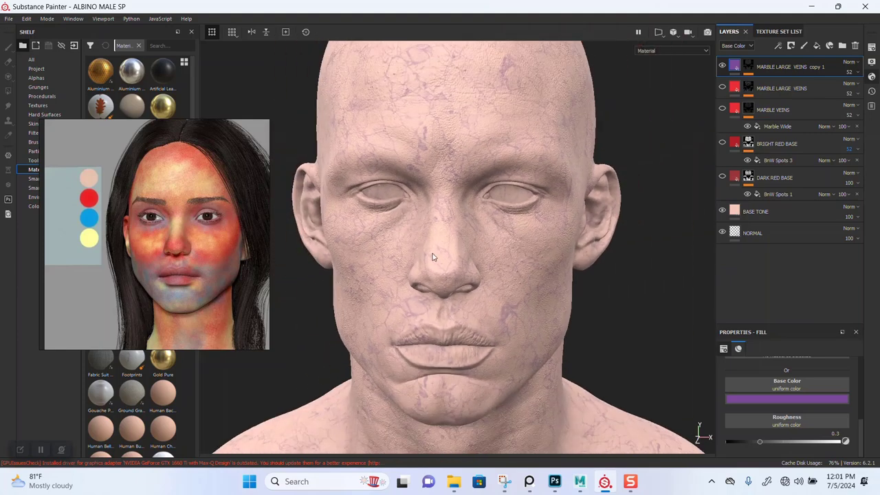
left_click_drag(472, 272, 459, 223, "alt")
right_click_drag(459, 224, 518, 338, "alt")
left_click_drag(517, 338, 553, 217, "alt")
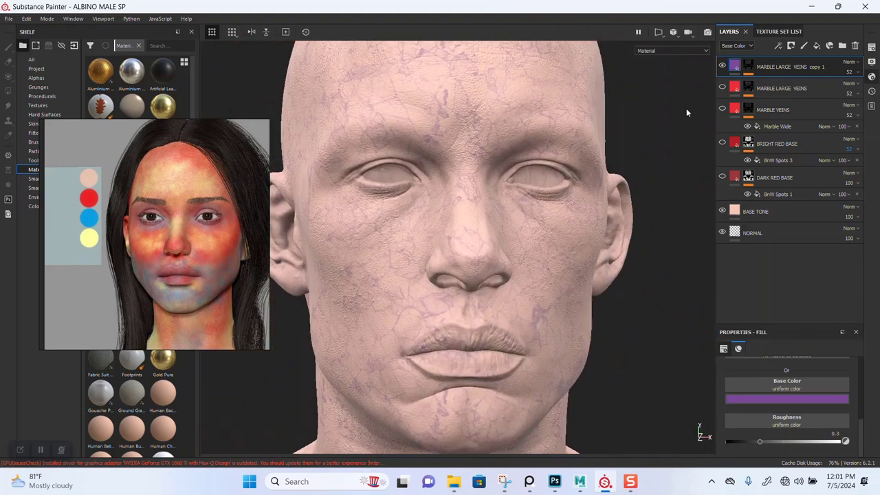
left_click(748, 67)
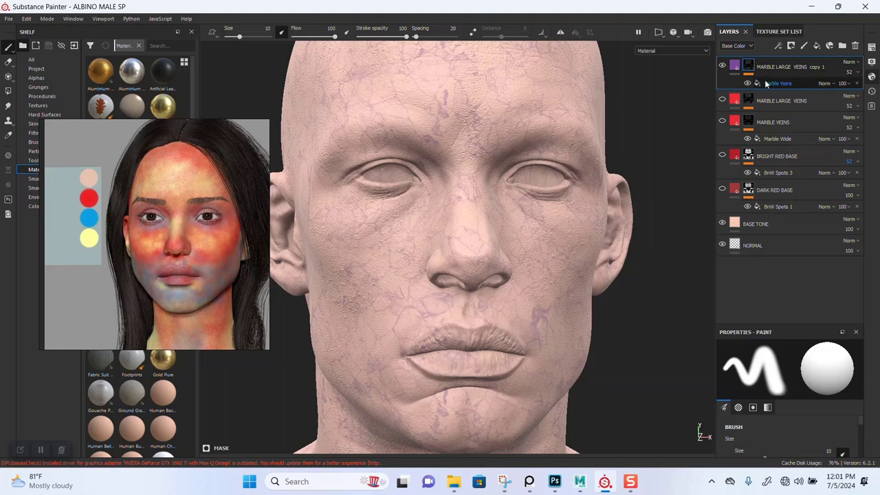
left_click(766, 83)
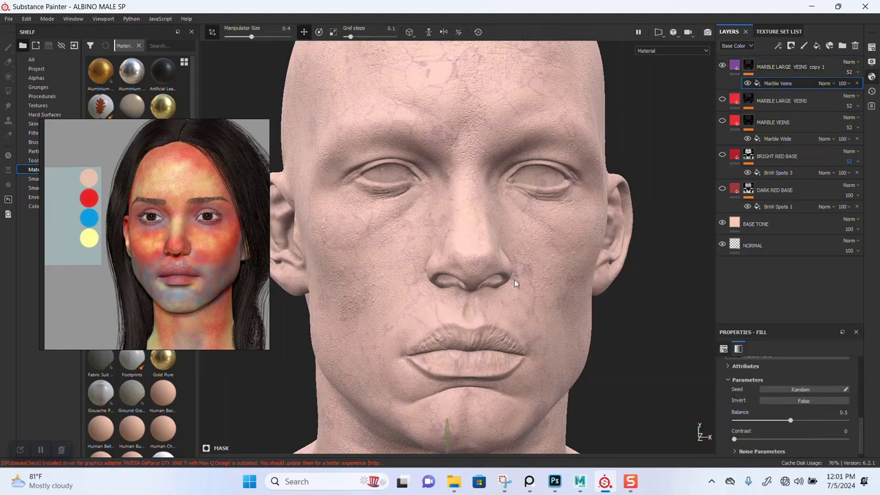
middle_click_drag(514, 281, 520, 246, "alt")
right_click_drag(519, 246, 506, 216, "alt")
middle_click_drag(505, 216, 514, 275, "alt")
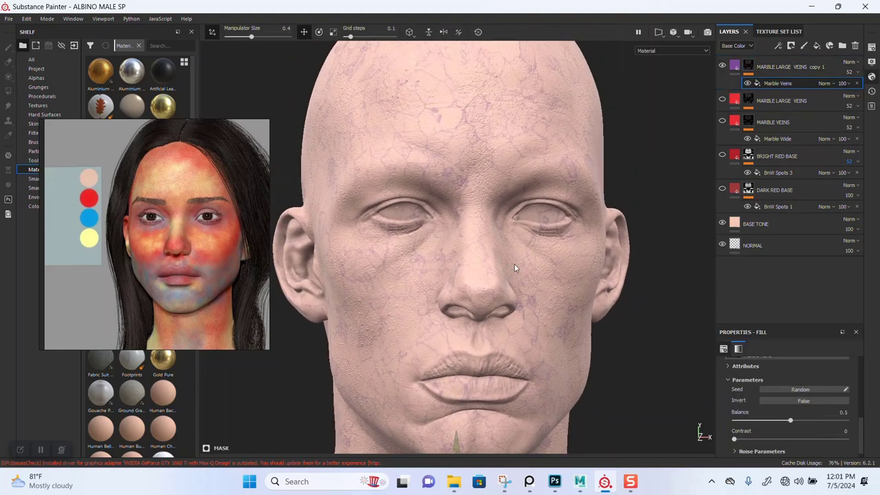
left_click_drag(514, 268, 628, 224, "alt")
mouse_move(504, 195)
left_mouse_down("alt")
mouse_move(509, 161)
mouse_move(591, 172)
mouse_move(513, 183)
left_mouse_up("alt")
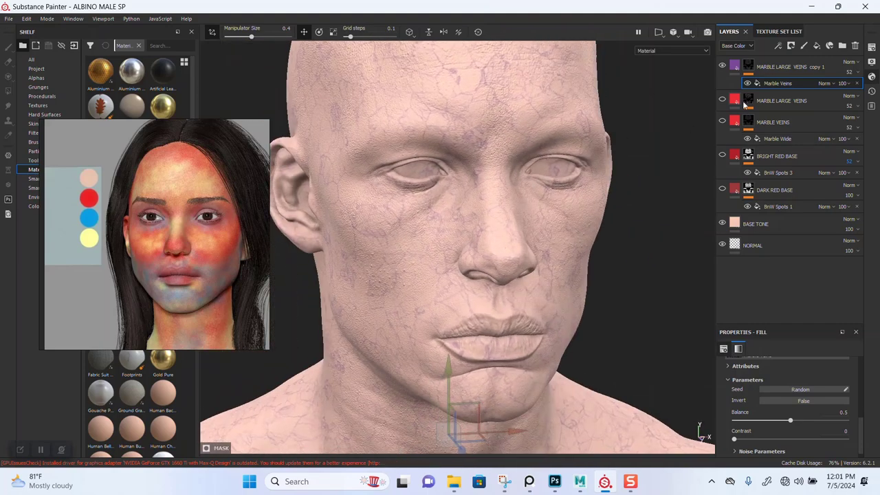
Duplicate the hidden red MARBLE LARGE VEINS layer
left_click(785, 67)
left_click(789, 101)
left_click(789, 100)
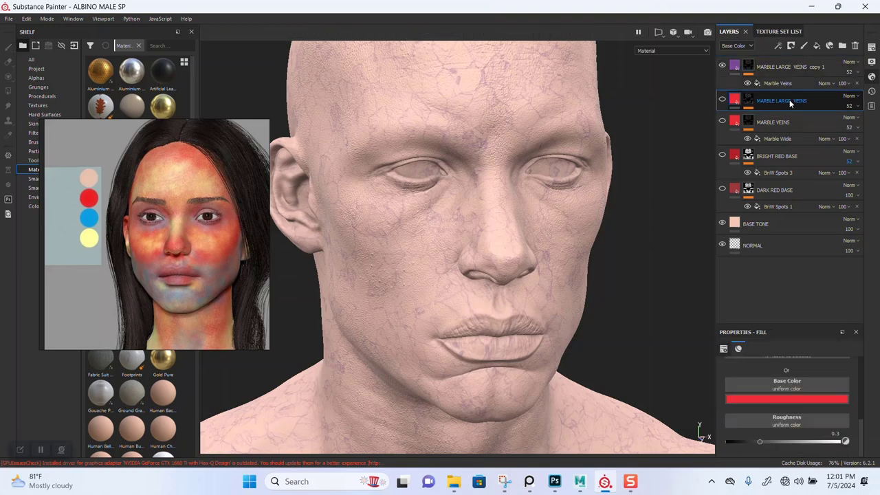
key("ctrl+d")
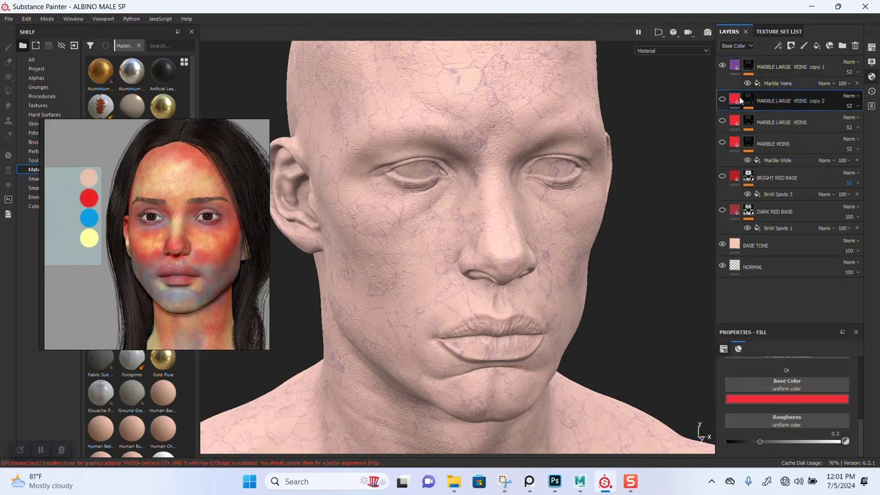
Remove the copy suffix from the purple layer's name so it reads MARBLE LARGE VEINS, and toggle the layer's visibility to check its effect
double_click(773, 65)
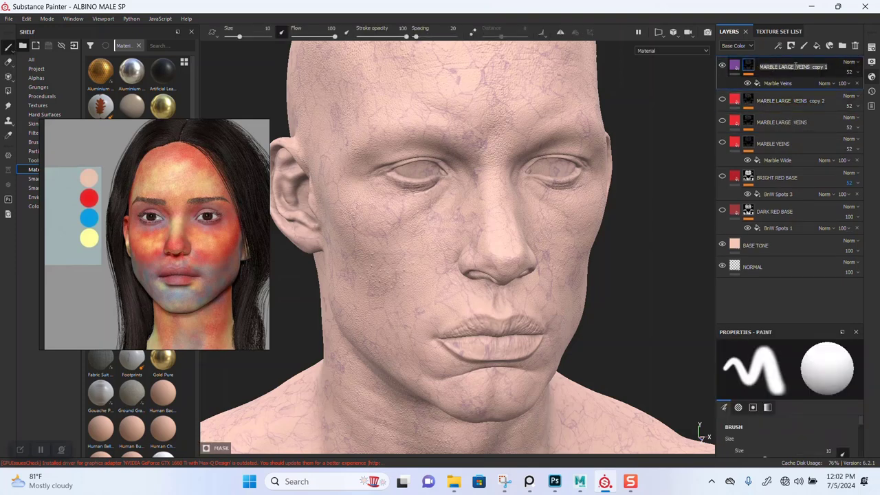
key("Return")
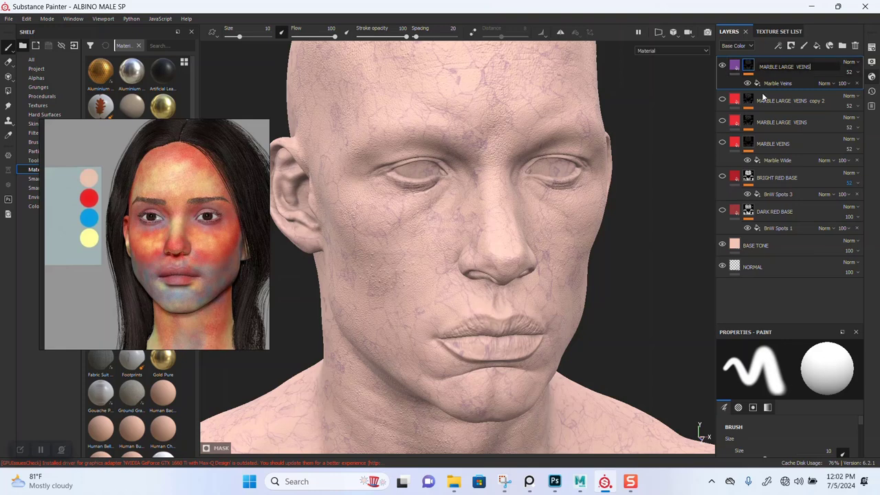
left_click(722, 66)
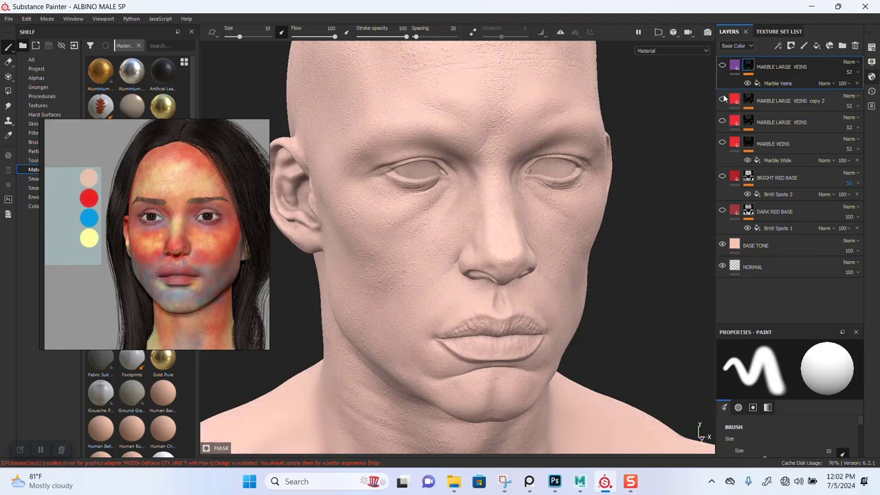
left_click(748, 67)
double_click(764, 67)
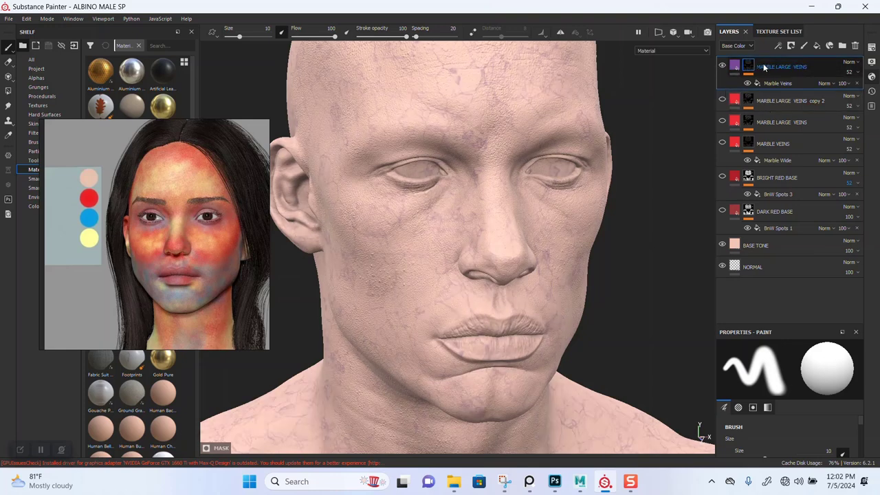
key("Return")
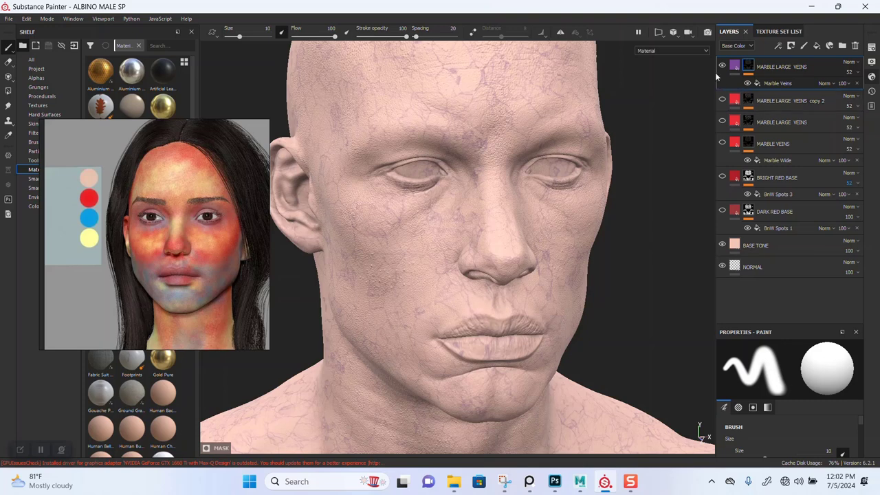
Show the red copy 2 layer in place of the purple one and rename it MARBLE LARGE VEINS
left_click(722, 99)
left_click(723, 99)
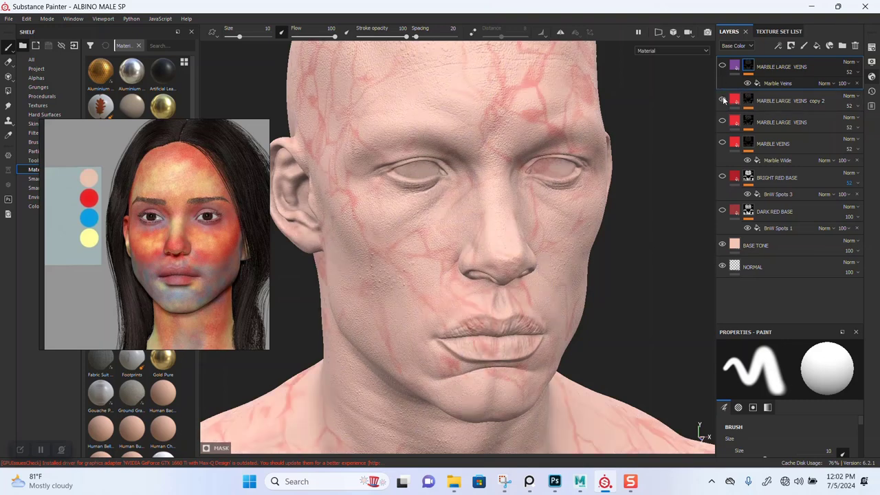
double_click(802, 100)
left_click(830, 99)
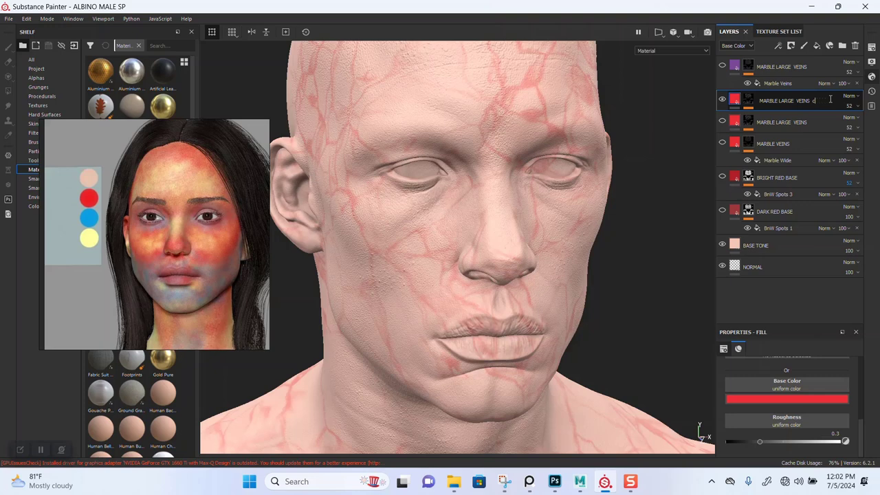
key("Return")
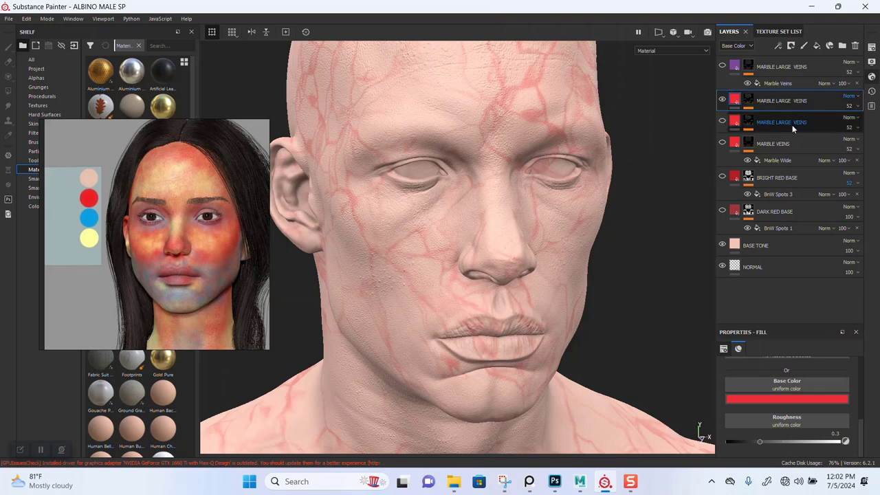
Hide the duplicated red vein layer, and briefly show the original red layer beneath it for comparison
left_click(721, 101)
left_click(722, 122)
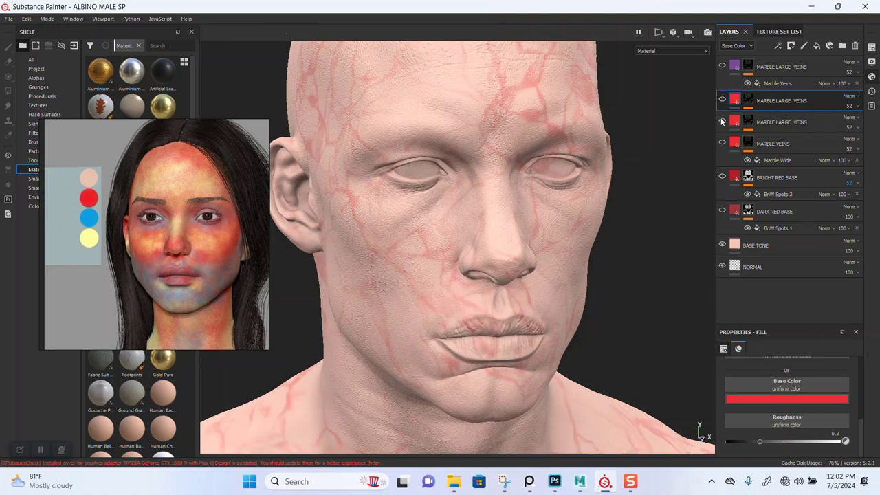
left_click(722, 121)
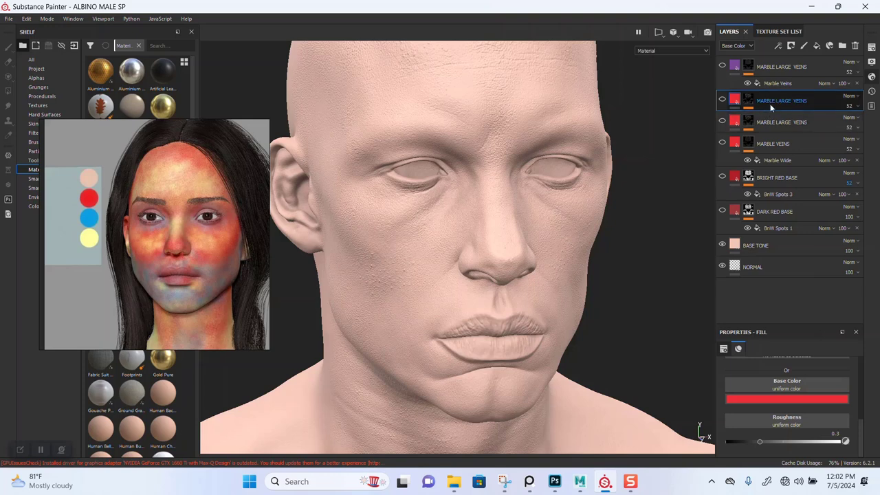
Rename the purple vein layer as MARBLE SMALL VEINS
double_click(770, 67)
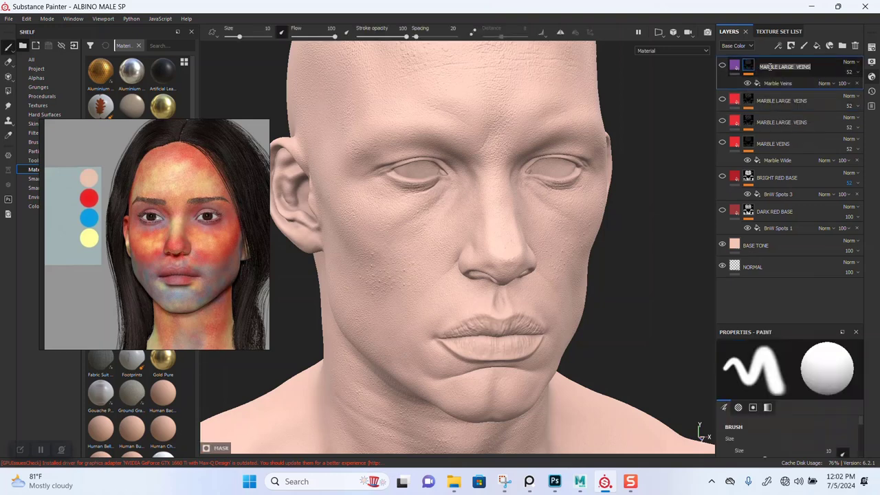
left_click(794, 67)
key("BackSpace")
key("BackSpace")
key("BackSpace")
double_click(795, 68)
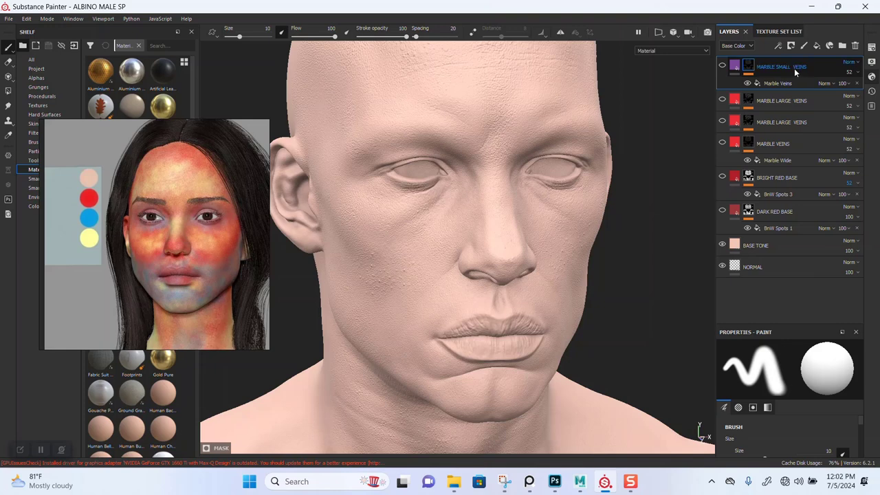
Add the prefix DULL BLUE to the name of the MARBLE SMALL VEINS layer
double_click(762, 66)
left_click(760, 66)
type("FULL ")
type("BLUE")
key("Return")
Replace the colour prefix in the small vein layer's name so it reads PURPLE MARBLE SMALL VEINS
double_click(771, 66)
double_click(771, 66)
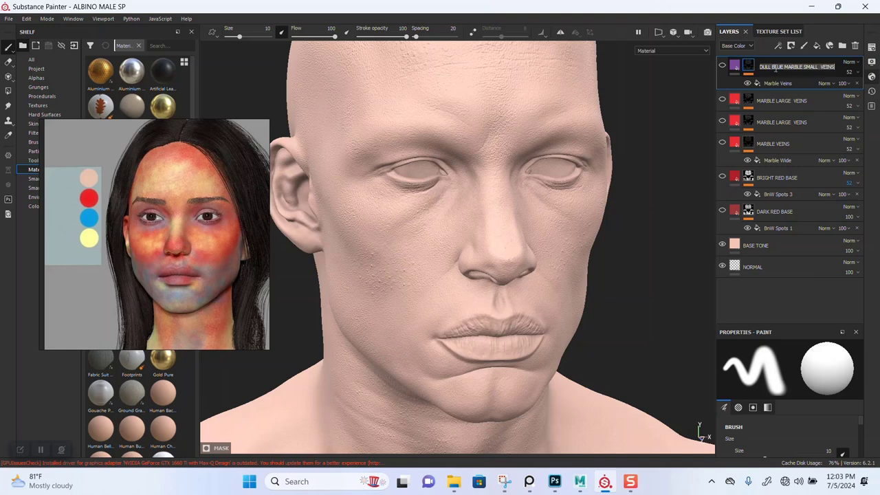
left_click(785, 66)
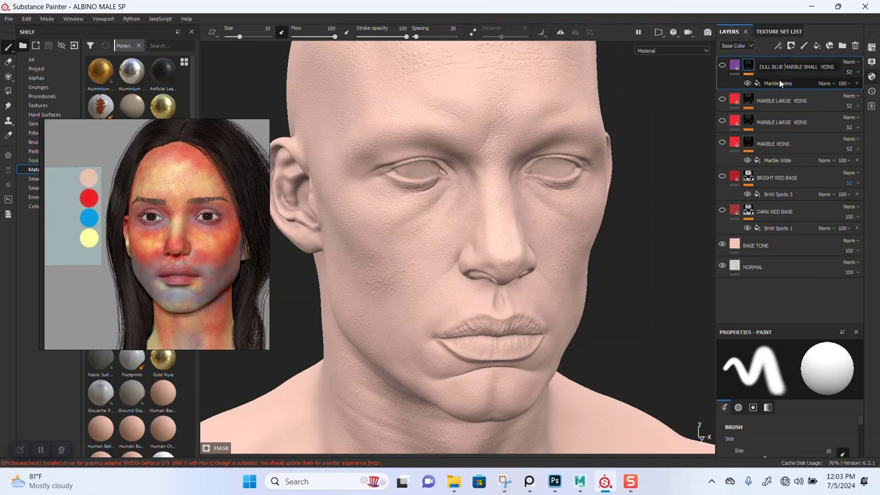
key("BackSpace")
key("BackSpace")
key("BackSpace")
key("BackSpace")
key("BackSpace")
key("BackSpace")
key("BackSpace")
key("BackSpace")
key("BackSpace")
key("BackSpace")
type("PURPLE")
key("Return")
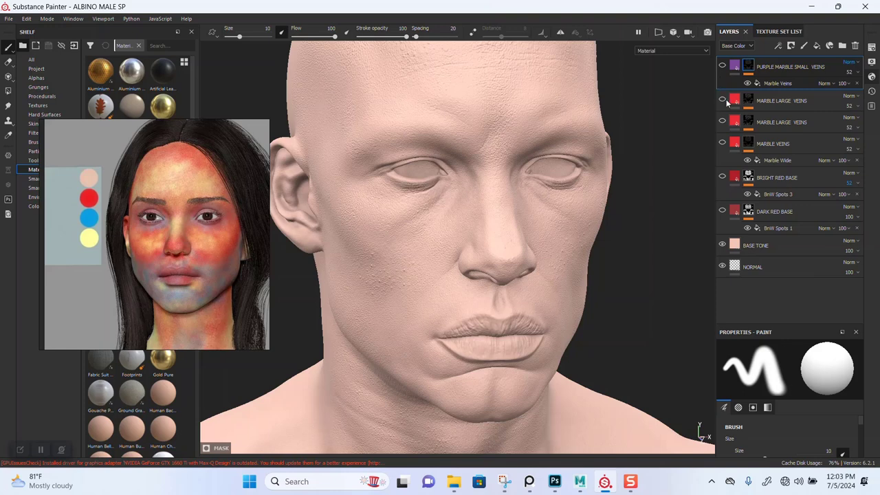
Rename the duplicated red vein layer directly below the purple one as GREEN MARBLE LARGE VEINS
double_click(763, 102)
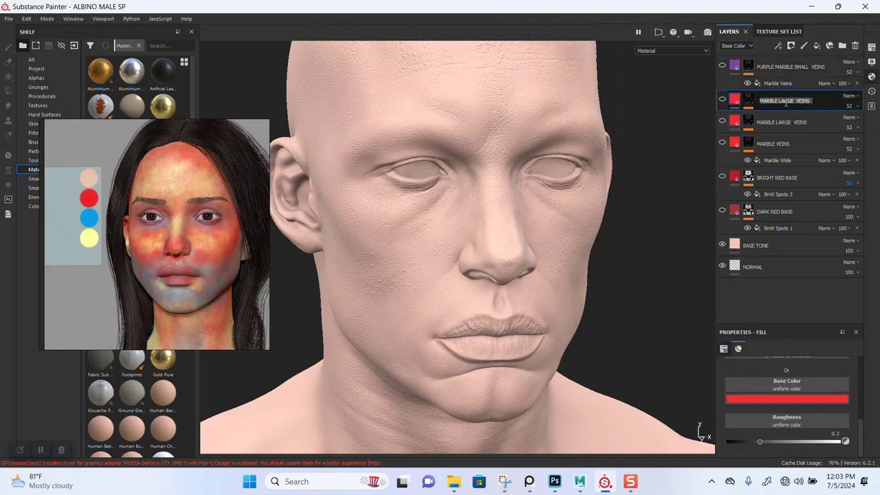
left_click(762, 101)
type("GREEN")
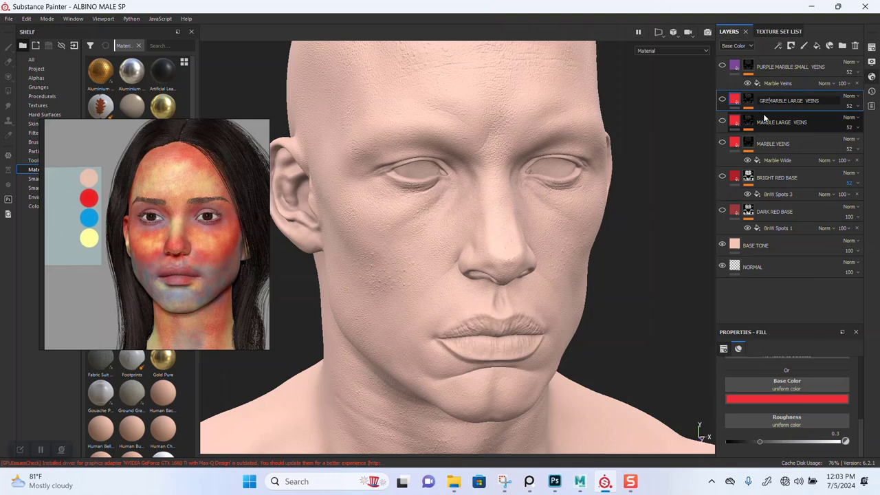
key("Return")
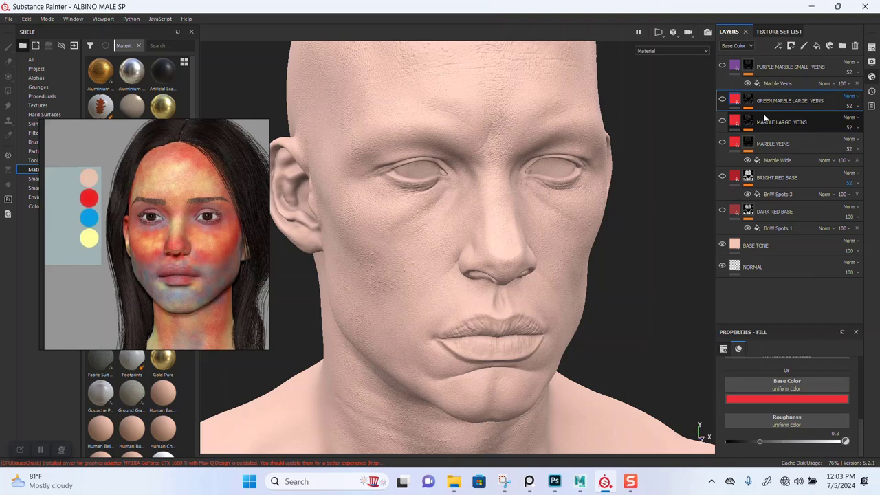
Show the GREEN MARBLE LARGE VEINS layer and set its base colour to dark green, about R 0.023, G 0.082, B 0
left_click(722, 101)
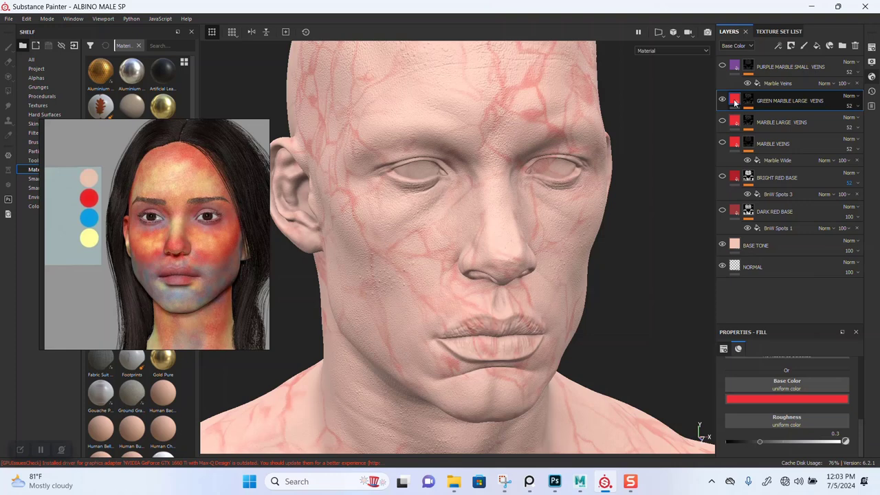
left_click(756, 399)
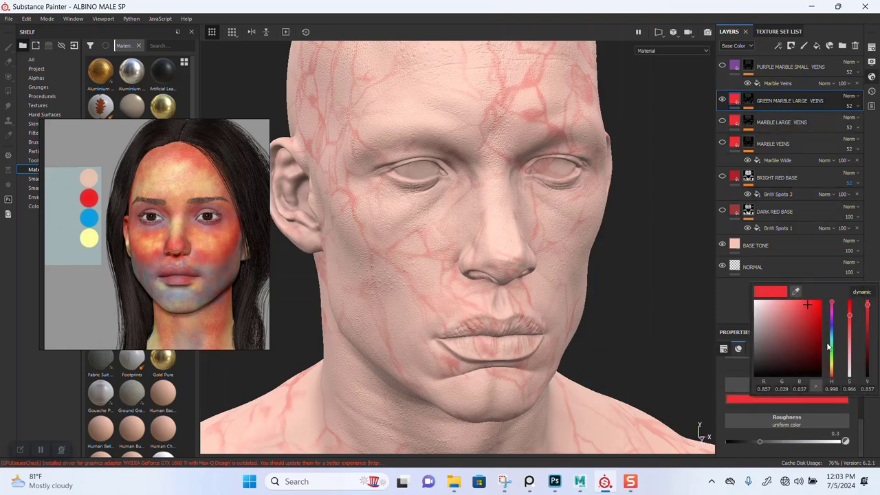
left_click_drag(832, 336, 868, 340)
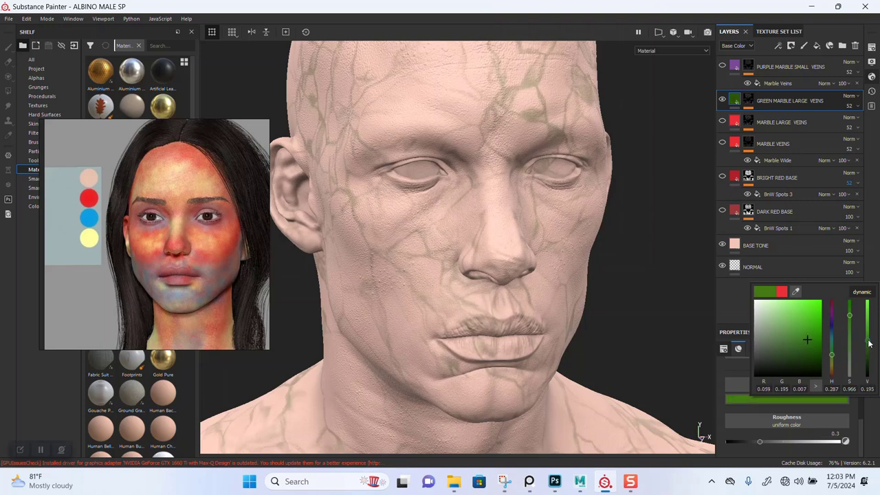
left_click_drag(812, 348, 869, 347)
left_click(816, 351)
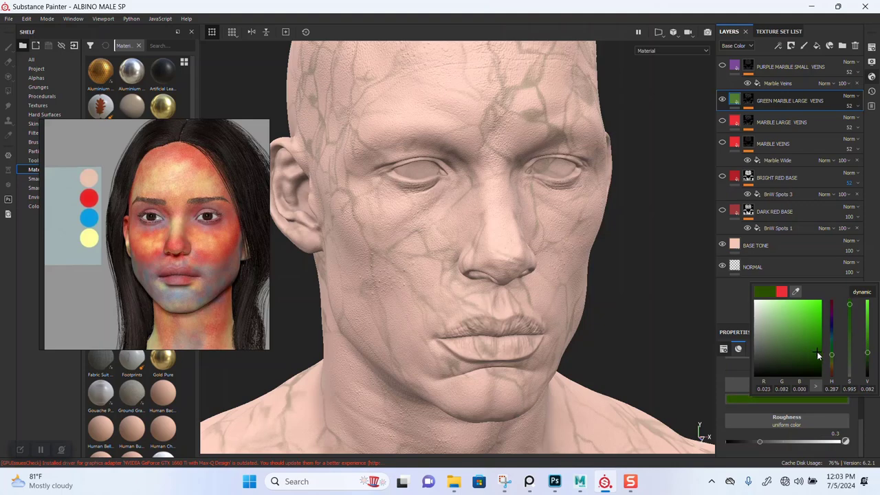
Randomize the seed of the Marble Veins fill in the GREEN MARBLE LARGE VEINS layer's mask
scroll(555, 275, "down", 3)
left_click_drag(592, 212, 562, 195, "alt")
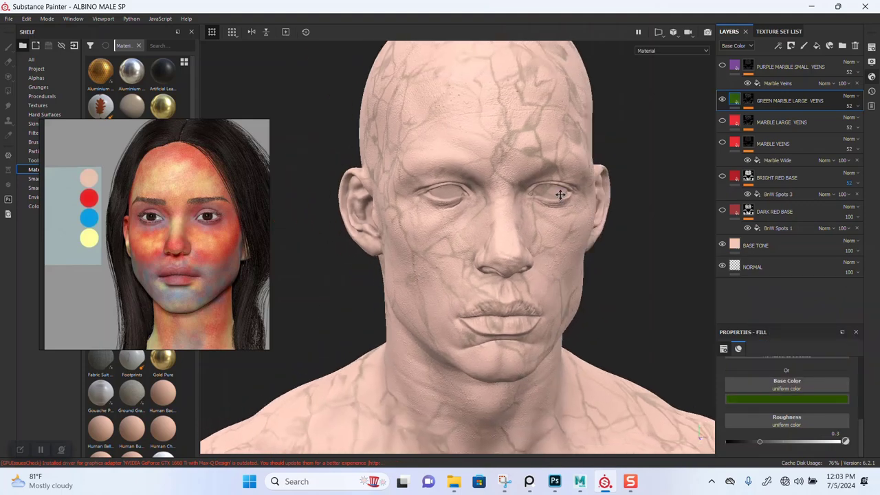
middle_click_drag(562, 195, 535, 260, "alt")
scroll(535, 260, "up", 2)
left_click_drag(534, 260, 564, 264, "alt")
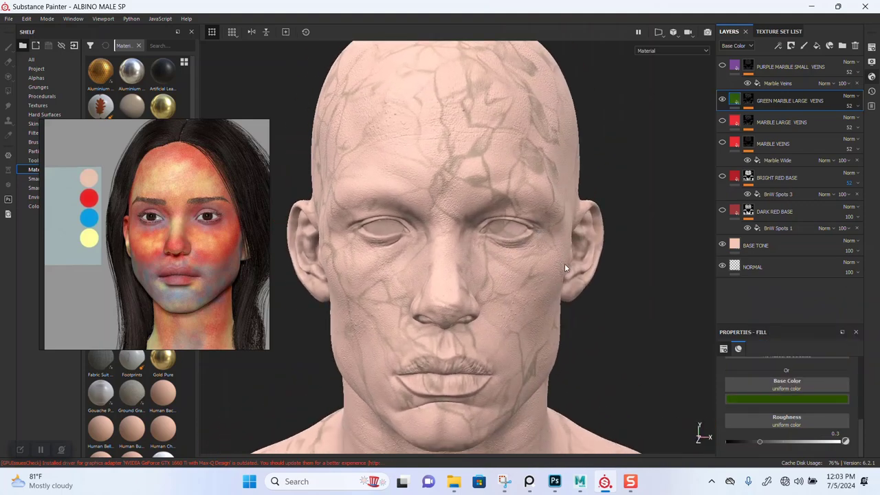
left_click(750, 104)
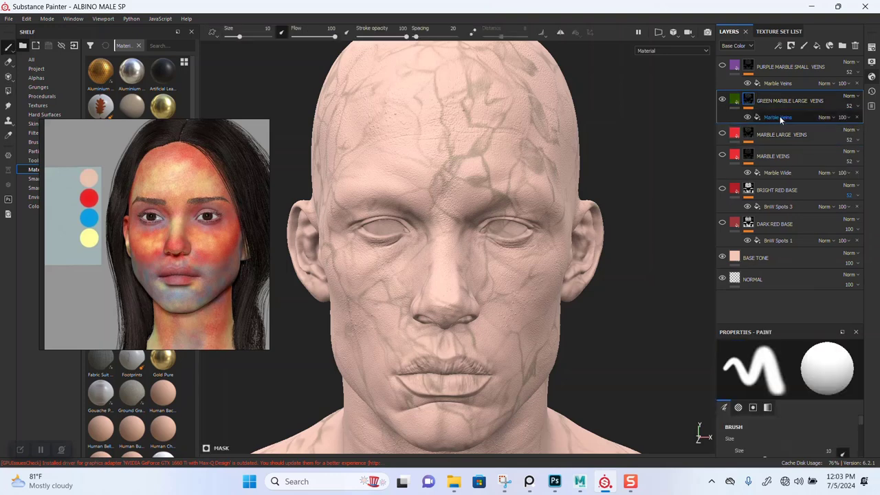
left_click(779, 117)
scroll(793, 392, "down", 2)
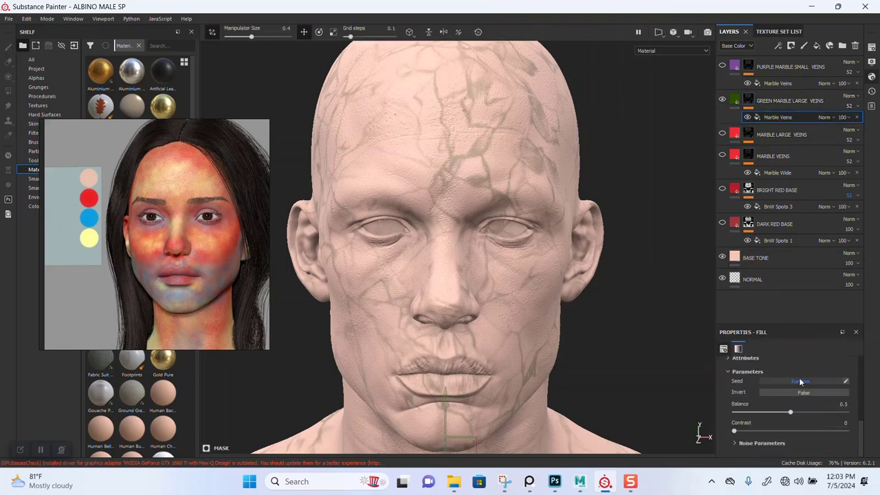
left_click(799, 382)
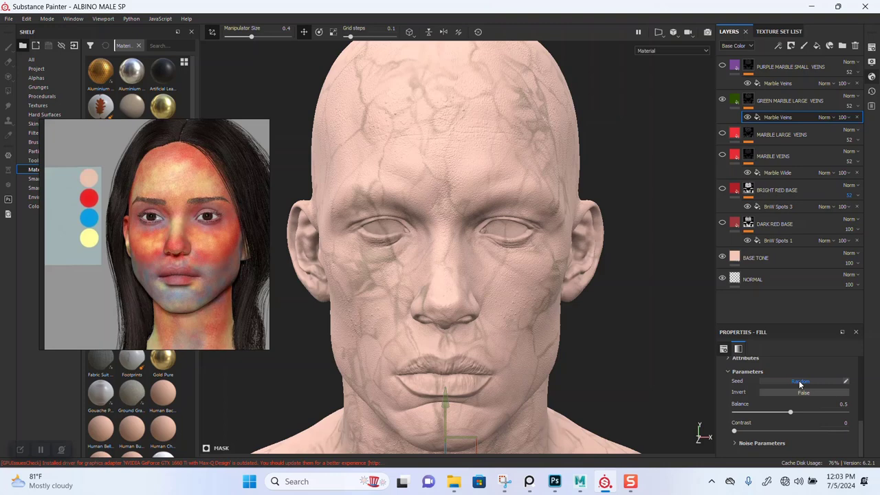
Set the UV scale of the green layer's Marble Veins mask fill to 3
scroll(538, 262, "down", 3)
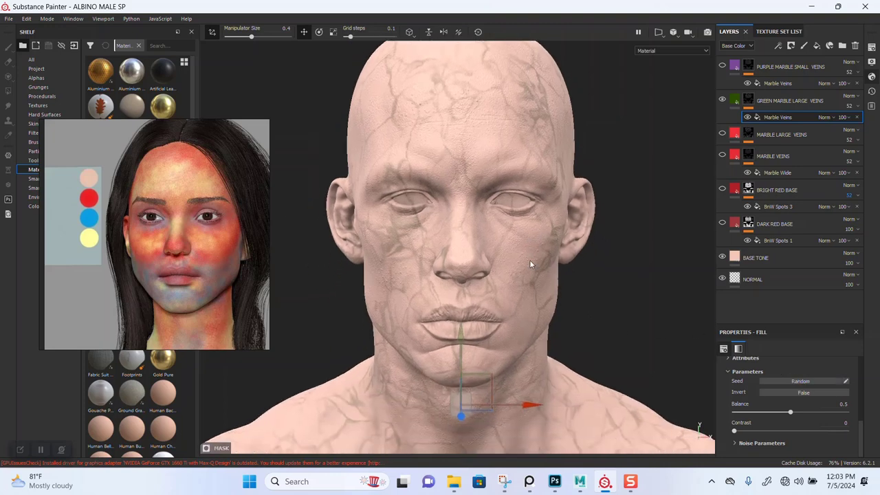
left_click_drag(530, 260, 589, 275, "alt")
scroll(824, 405, "up", 3)
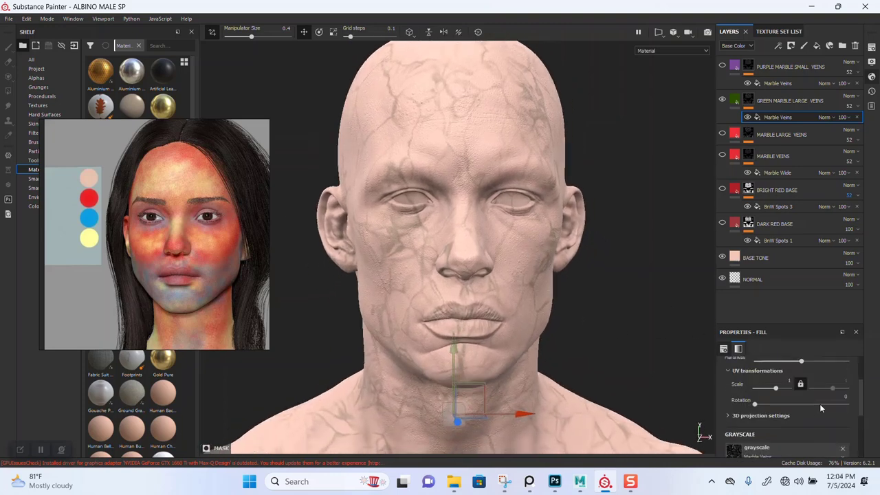
left_click(789, 381)
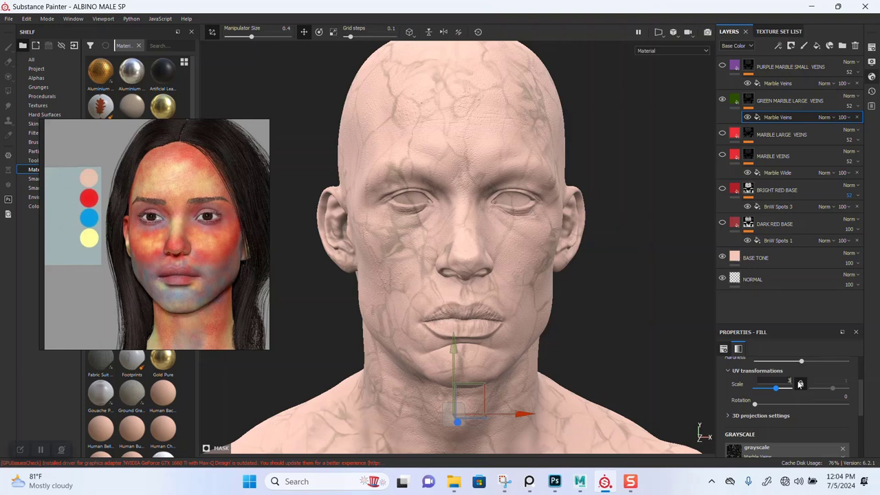
type("3")
key("Return")
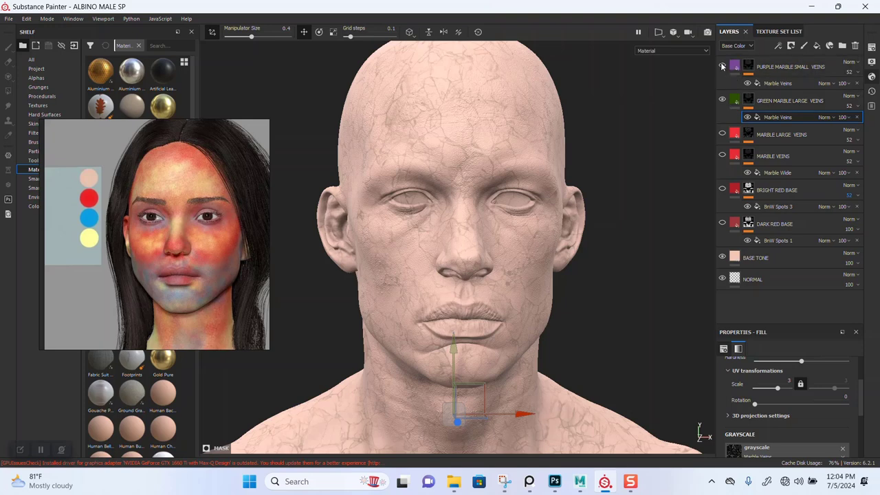
Compare the green and purple vein layers, and make all layers from DARK RED BASE up to PURPLE MARBLE SMALL VEINS visible
left_click(722, 100)
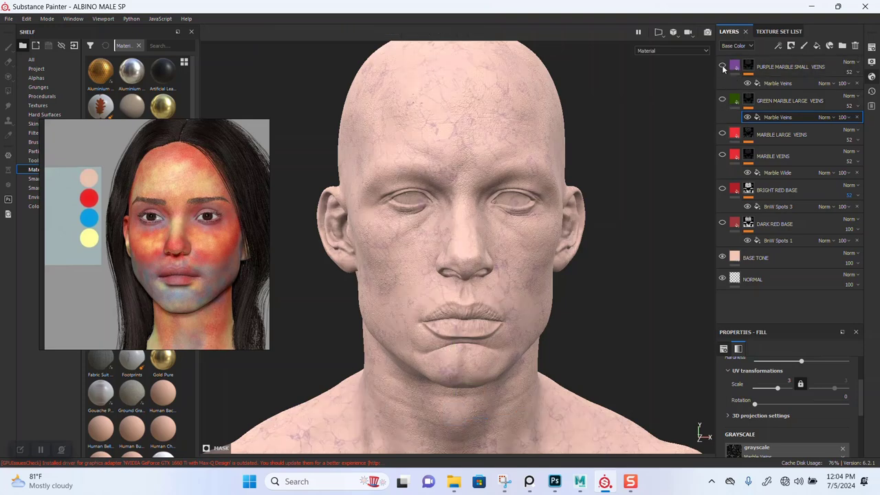
left_click(722, 224)
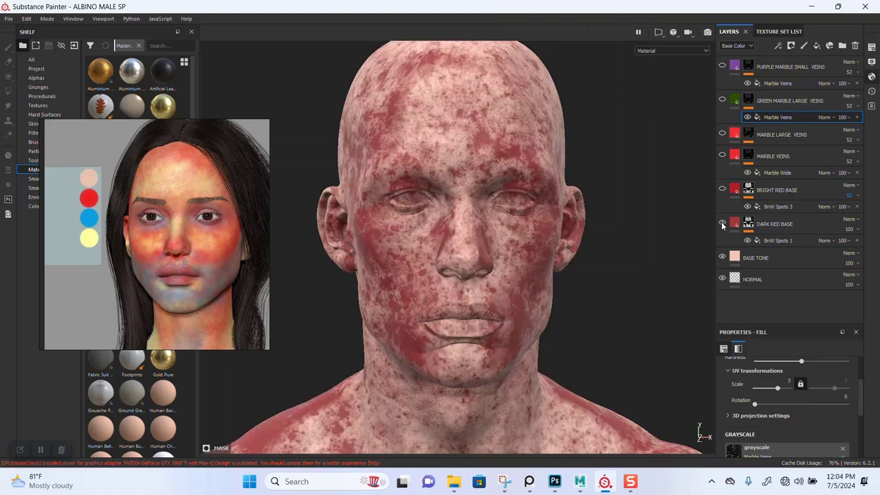
left_click(721, 190)
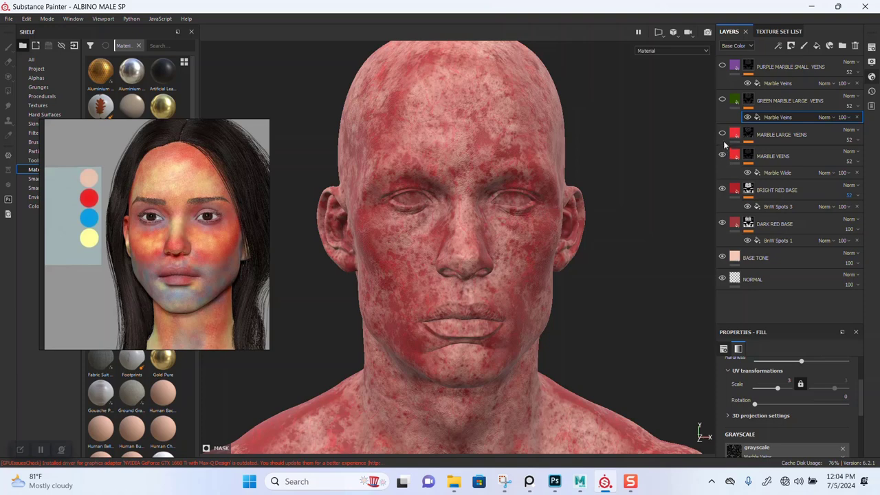
left_click(722, 101)
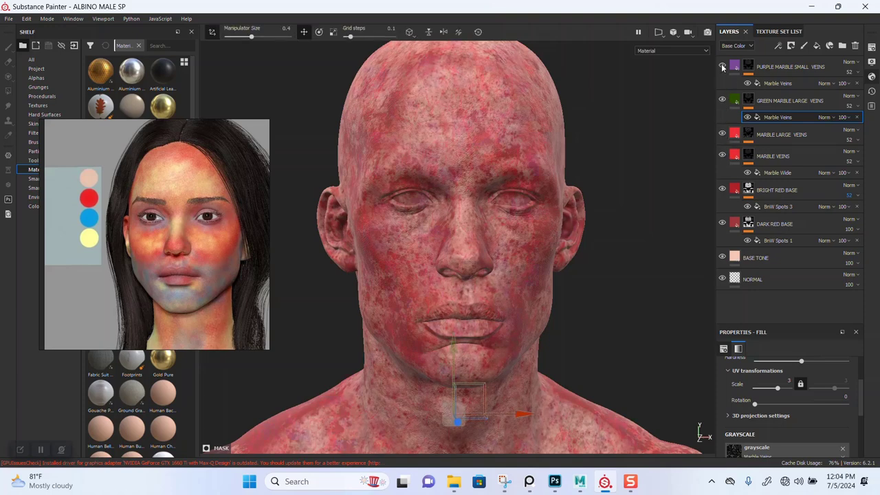
Examine the combined spot and vein layers on the face, ear, neck and shoulders from several angles
middle_click_drag(474, 288, 481, 235, "alt")
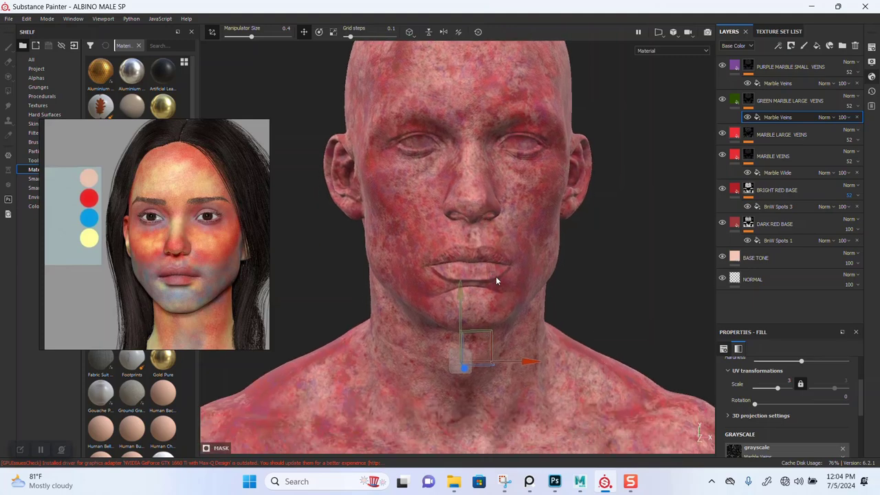
middle_click_drag(510, 302, 516, 251, "alt")
right_click_drag(517, 252, 531, 347, "alt")
left_click_drag(530, 347, 601, 316, "alt")
right_click_drag(600, 317, 474, 287, "alt")
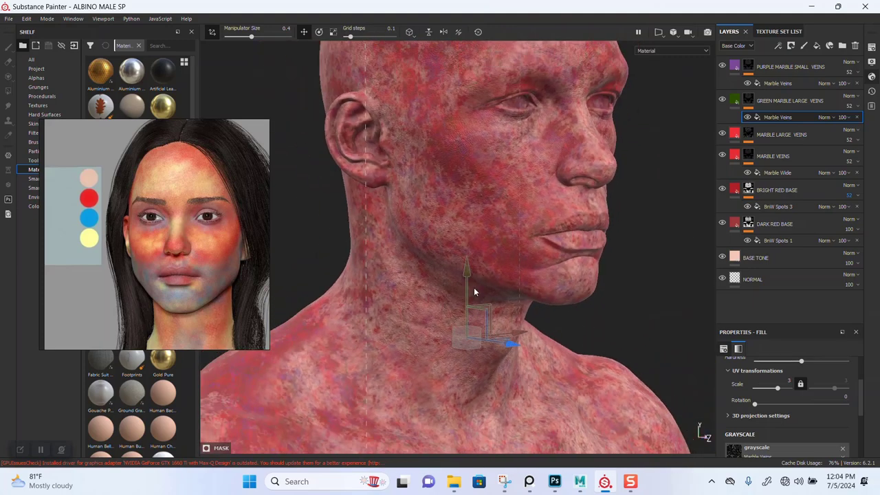
middle_click_drag(491, 360, 509, 278, "alt")
right_click_drag(509, 277, 434, 257, "alt")
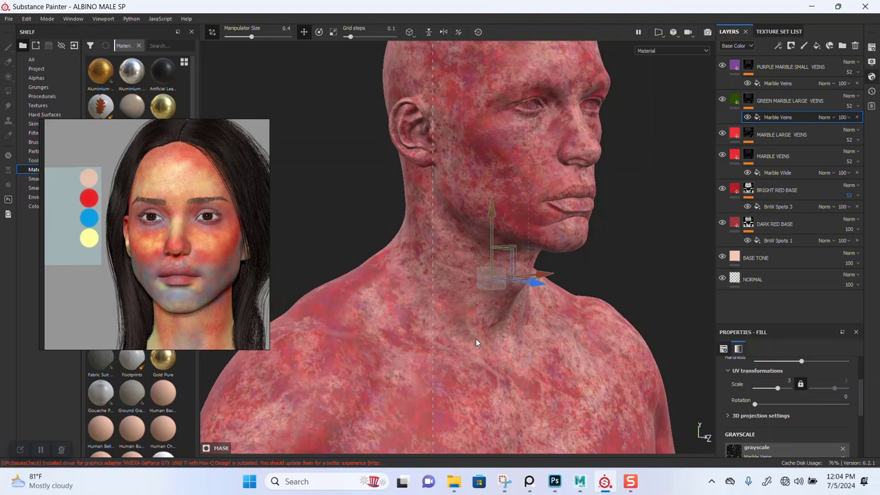
middle_click_drag(476, 338, 485, 260, "alt")
left_click_drag(485, 259, 417, 263, "alt")
middle_click_drag(487, 273, 463, 419, "alt")
right_click_drag(470, 250, 566, 253, "alt")
left_click_drag(565, 253, 497, 235, "alt")
right_click_drag(497, 235, 540, 238, "alt")
middle_click_drag(541, 238, 498, 214, "alt")
right_click_drag(474, 255, 509, 267, "alt")
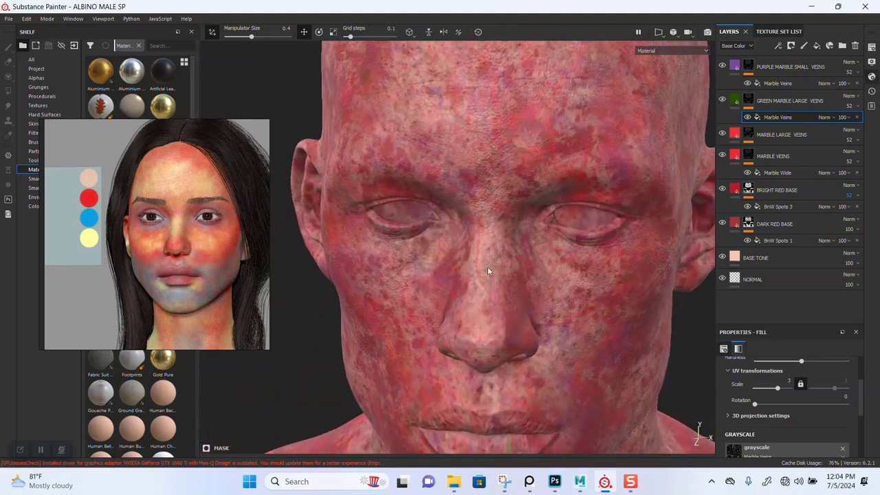
left_click_drag(488, 268, 491, 237, "alt")
scroll(490, 237, "down", 5)
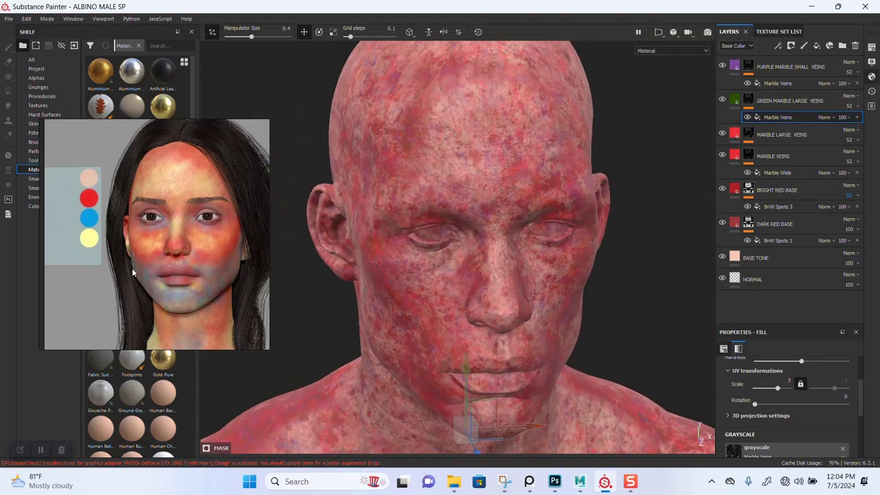
Move the reference board window aside and examine the side-profile bald head skin reference up close
scroll(131, 268, "down", 3)
scroll(140, 267, "down", 3)
right_click_drag(159, 255, 226, 281)
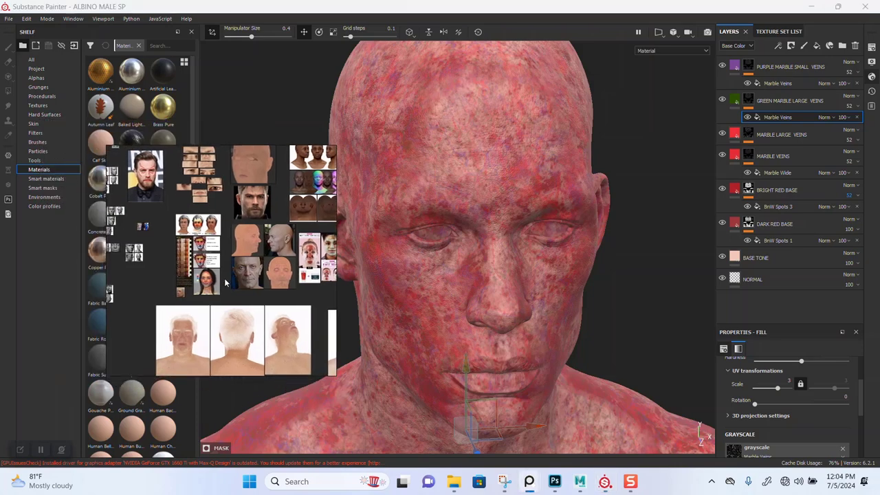
middle_click_drag(233, 258, 196, 254)
scroll(200, 252, "up", 2)
scroll(214, 234, "up", 5)
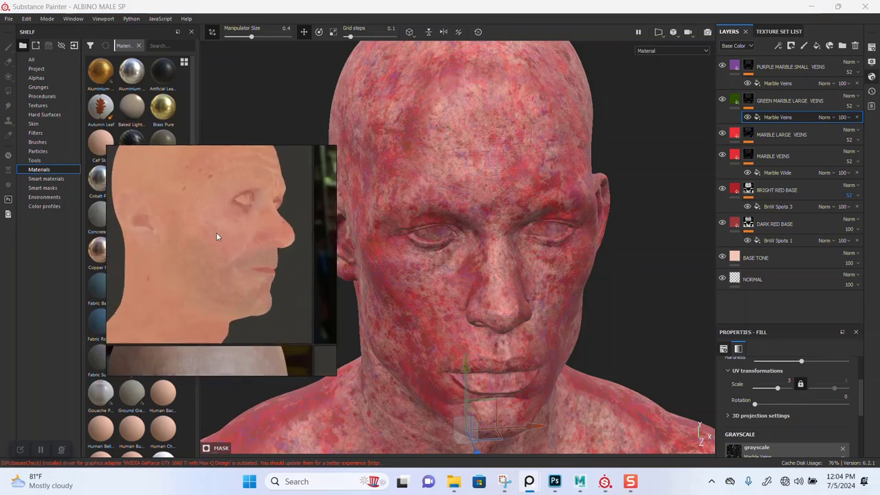
scroll(218, 265, "down", 5)
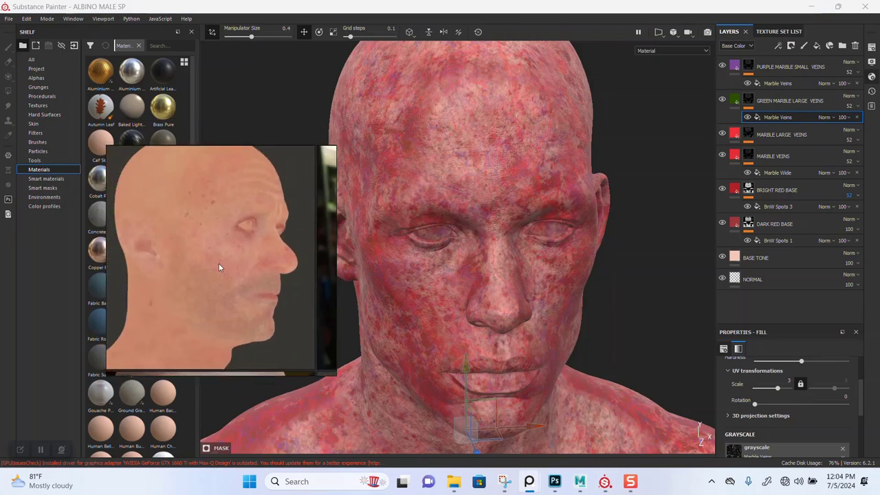
scroll(217, 263, "down", 4)
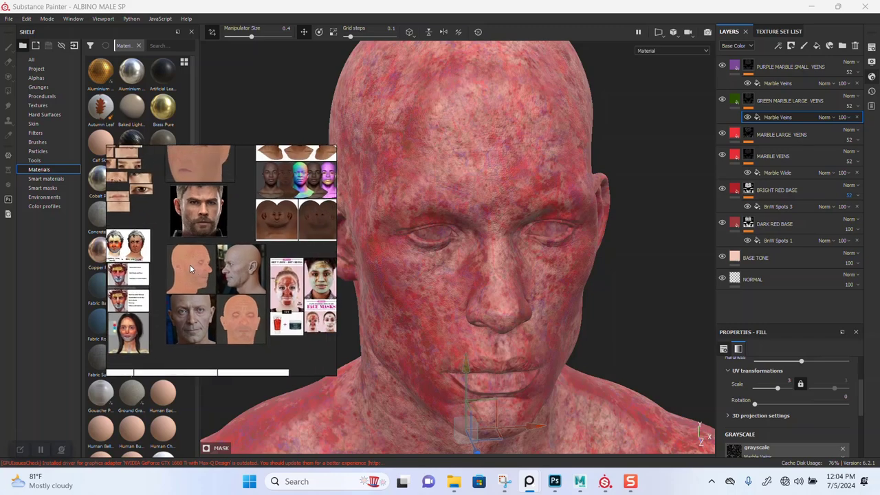
Find the facial anatomy diagrams on the reference board and examine the superficial and deep fat areas
middle_click_drag(184, 260, 249, 269)
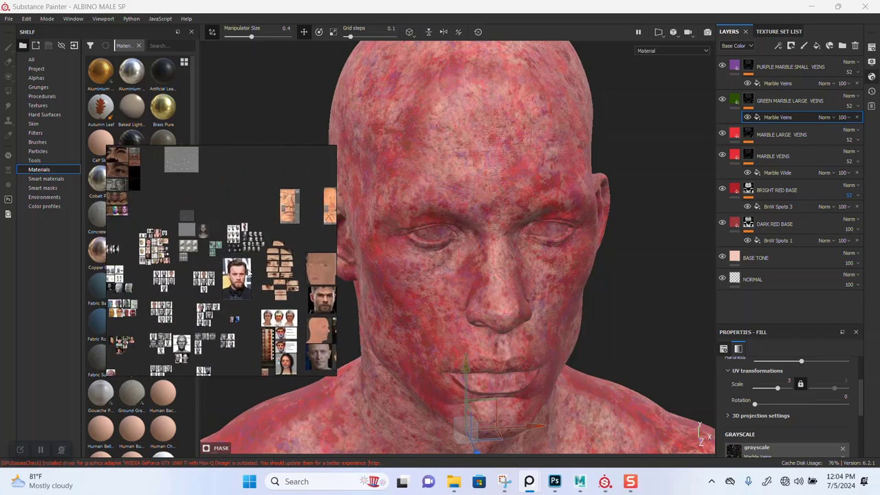
middle_click_drag(213, 233, 274, 216)
scroll(187, 249, "up", 3)
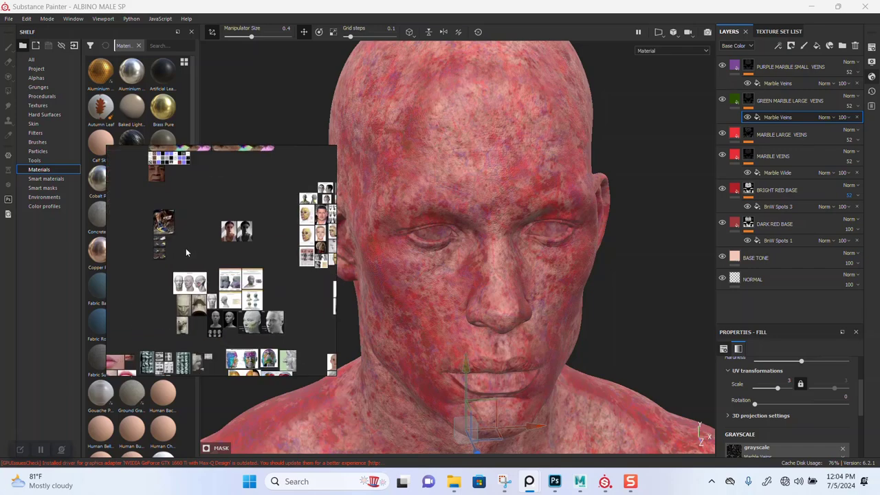
middle_click_drag(184, 241, 208, 236)
middle_click_drag(245, 316, 213, 234)
scroll(200, 272, "up", 1)
scroll(201, 276, "up", 6)
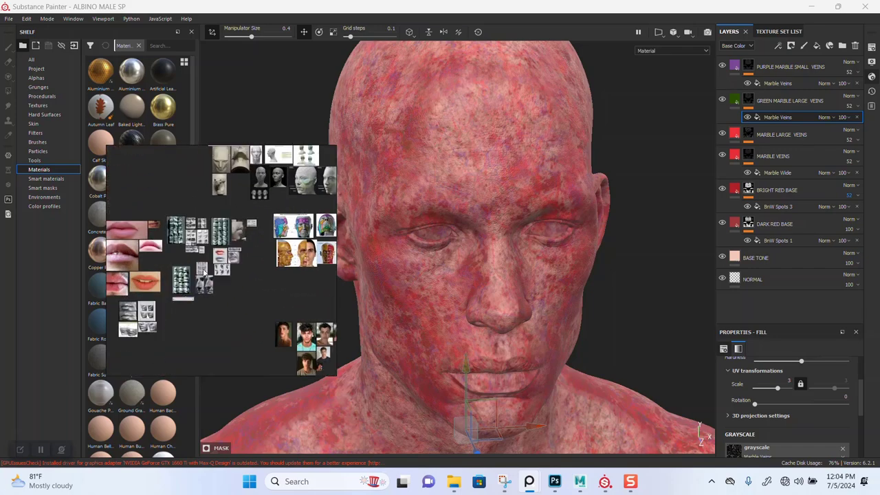
scroll(266, 240, "up", 4)
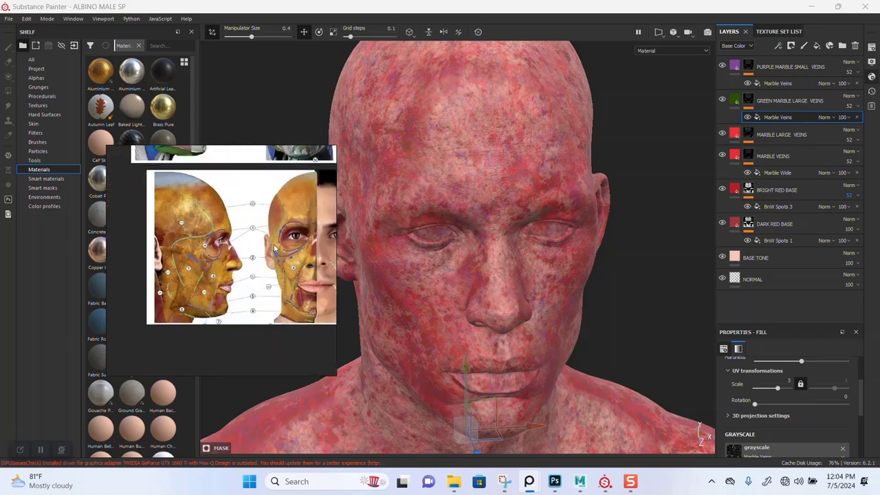
middle_click_drag(326, 258, 235, 248)
scroll(239, 249, "down", 5)
scroll(273, 244, "up", 4)
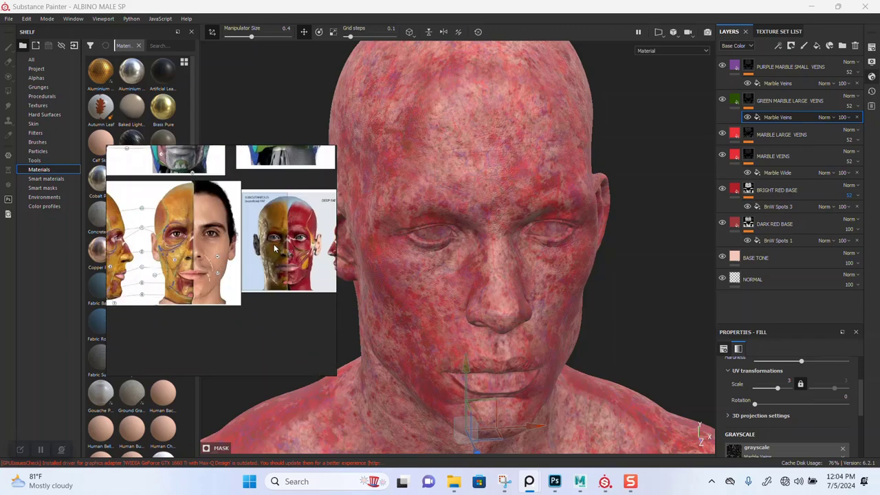
scroll(181, 241, "up", 3)
scroll(182, 244, "down", 5)
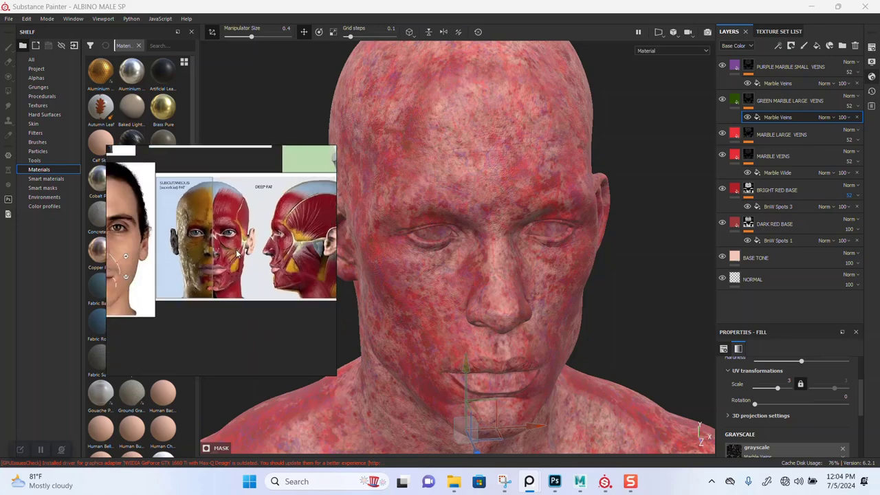
Look through the bald head, base skin tone and white-haired torso references on the reference board
scroll(248, 265, "down", 5)
middle_click_drag(237, 278, 208, 187)
middle_click_drag(281, 286, 172, 270)
middle_click_drag(265, 225, 215, 268)
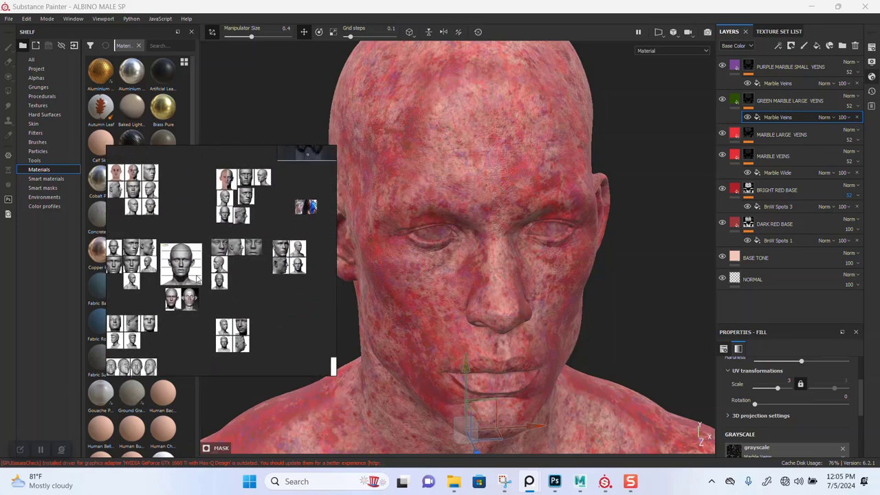
scroll(215, 268, "down", 2)
middle_click_drag(268, 237, 241, 235)
scroll(241, 235, "up", 2)
scroll(241, 235, "up", 3)
middle_click_drag(283, 263, 206, 254)
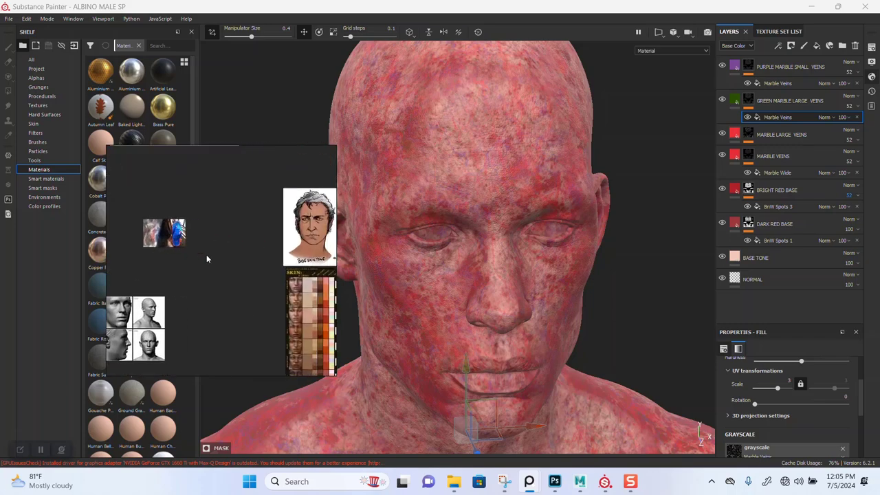
scroll(235, 257, "down", 5)
middle_click_drag(265, 261, 228, 240)
scroll(237, 257, "down", 5)
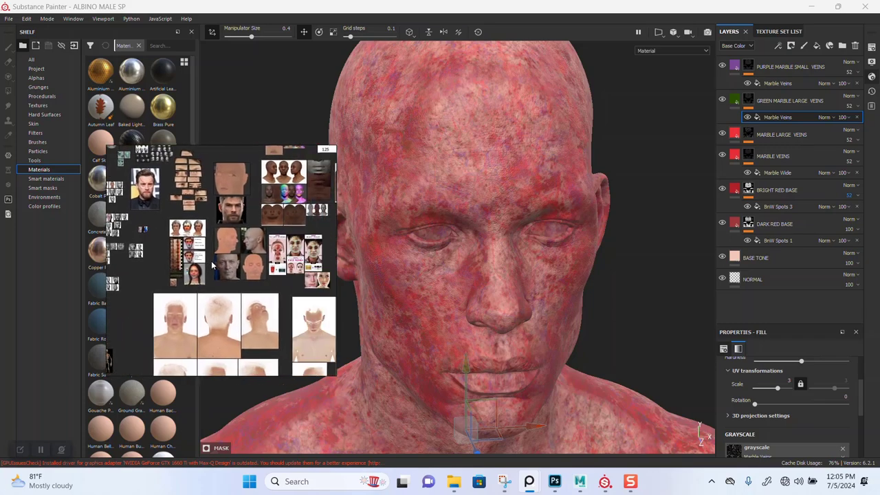
scroll(249, 277, "down", 3)
scroll(234, 271, "up", 5)
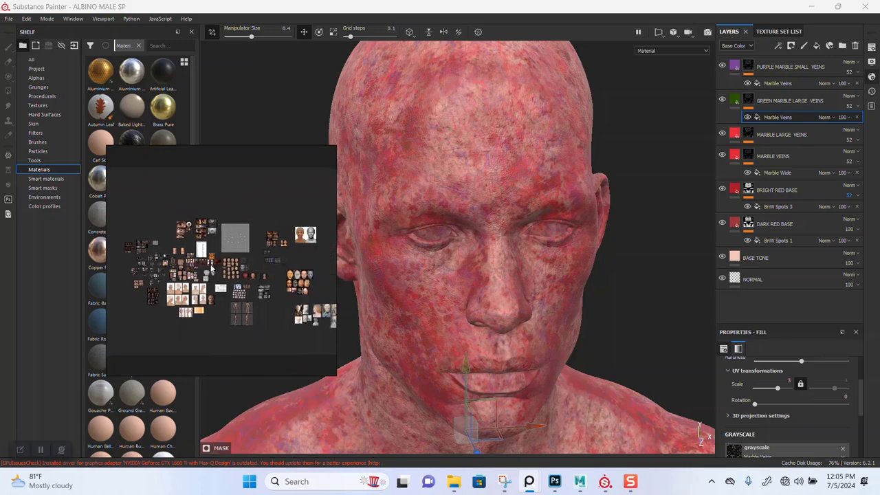
Look through the eye close-ups and face scan references across the rest of the reference board
scroll(268, 283, "up", 6)
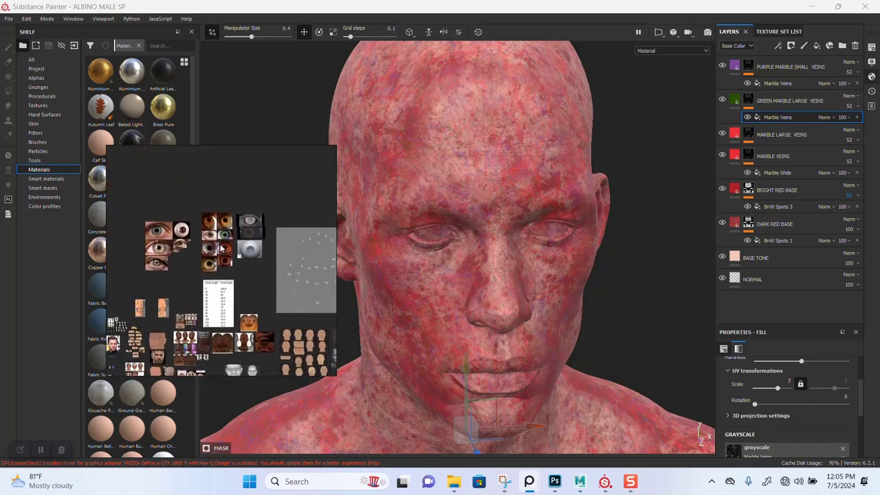
scroll(224, 242, "down", 3)
middle_click_drag(240, 253, 175, 230)
middle_click_drag(243, 248, 209, 181)
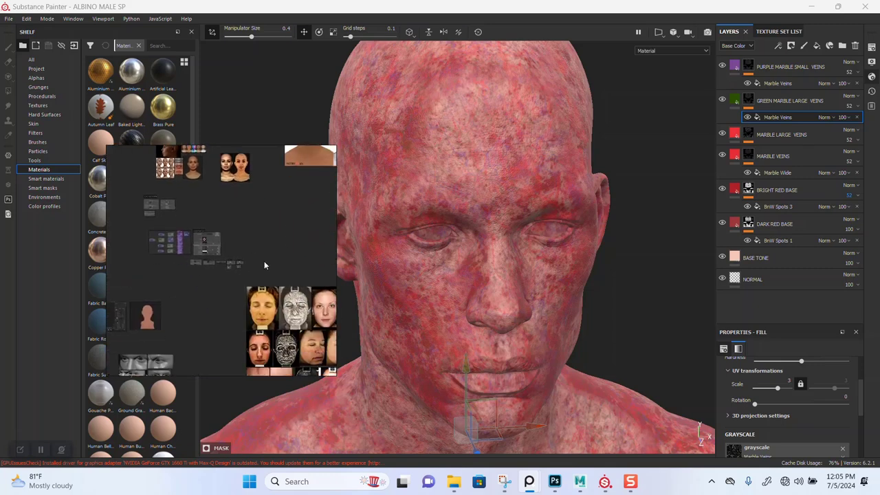
middle_click_drag(264, 264, 233, 220)
middle_click_drag(240, 307, 255, 250)
scroll(255, 252, "down", 4)
scroll(257, 253, "up", 2)
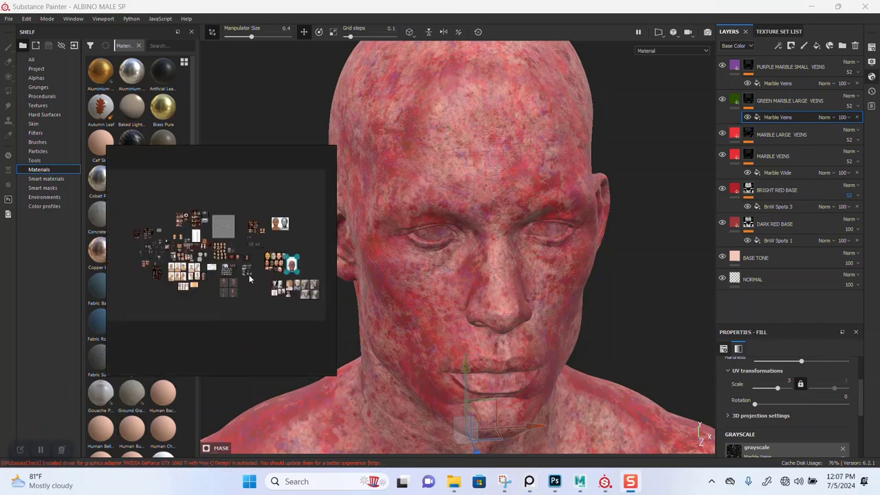
Focus the reference board on the Arteries, Veins & Nerves chart and move its window clear of the head model
scroll(259, 270, "up", 3)
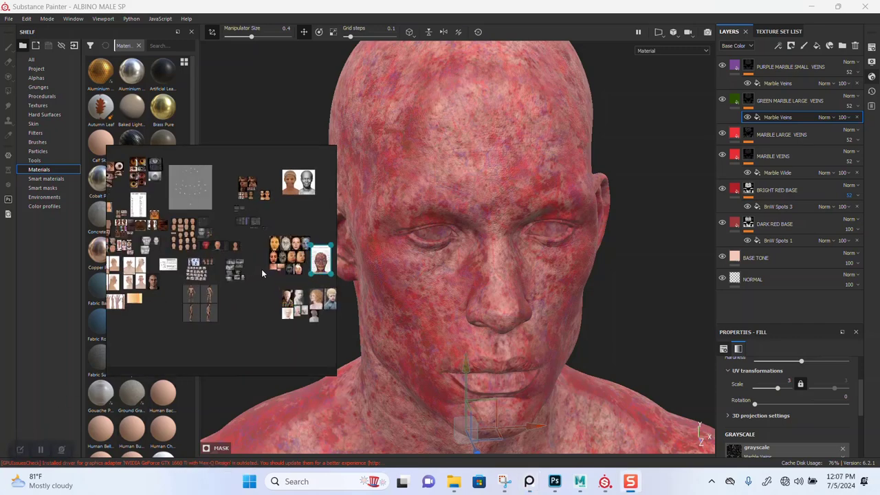
middle_click_drag(263, 267, 233, 272)
key("space")
right_click_drag(281, 264, 855, 209)
left_click_drag(855, 209, 832, 203)
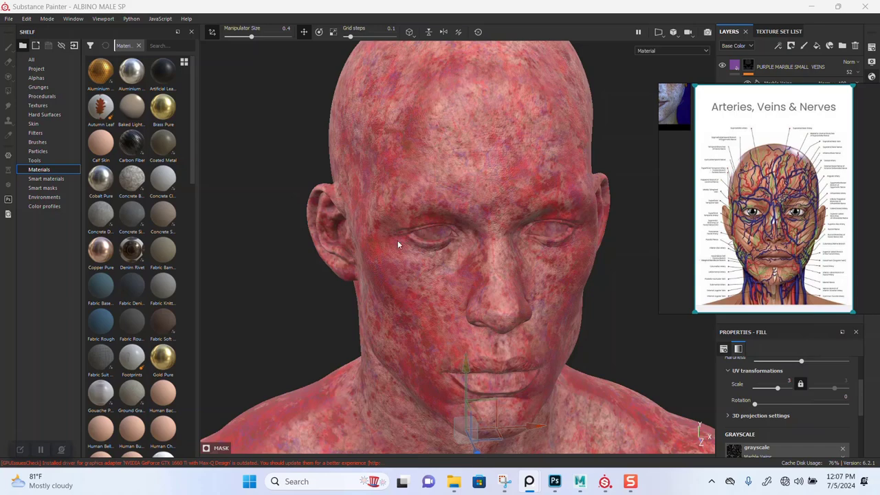
View the head from the front and examine the facial vessels in the Arteries, Veins & Nerves chart up close
left_click_drag(398, 240, 408, 213, "alt")
right_click_drag(407, 208, 433, 283, "alt")
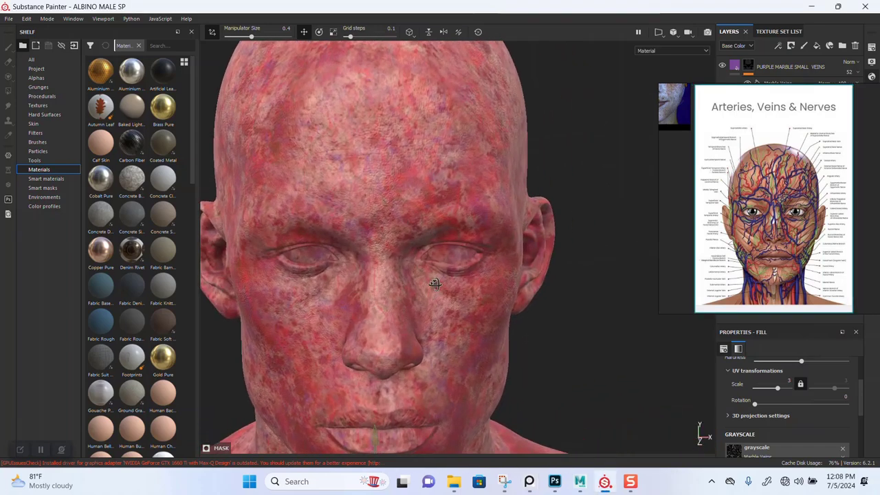
middle_click_drag(433, 283, 477, 218, "alt")
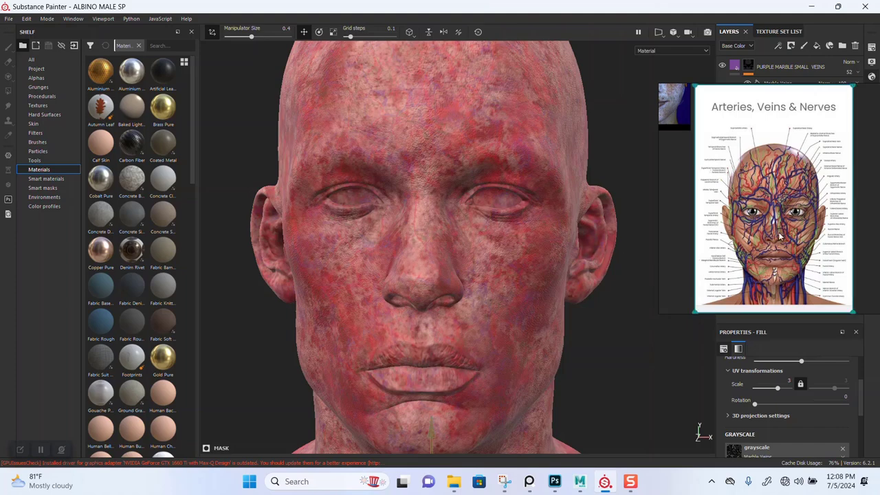
left_click_drag(780, 236, 676, 273)
scroll(676, 273, "up", 5)
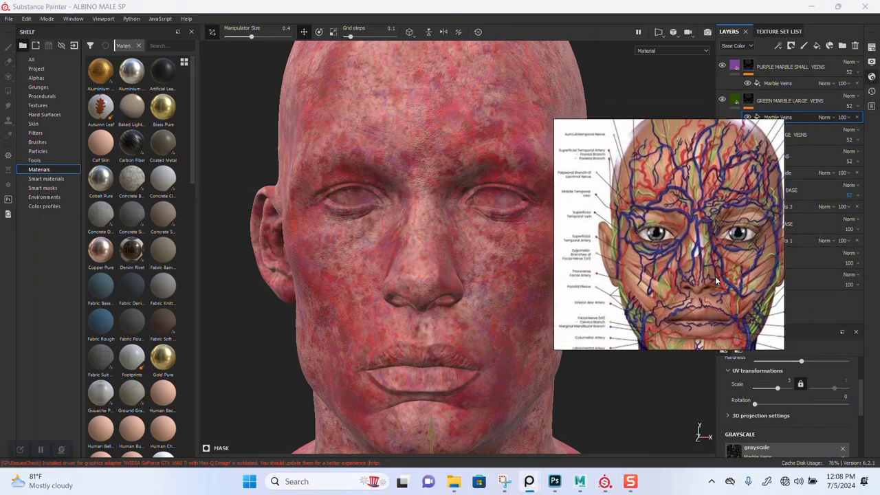
scroll(677, 254, "down", 5)
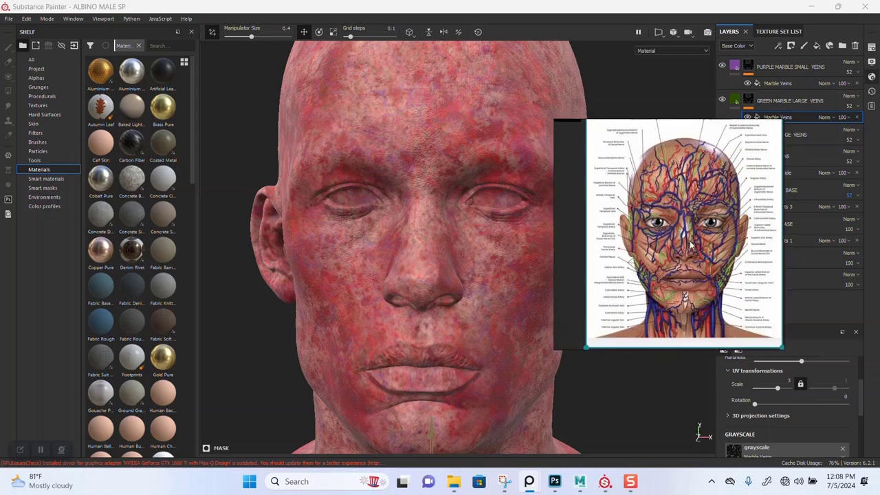
scroll(668, 278, "up", 3)
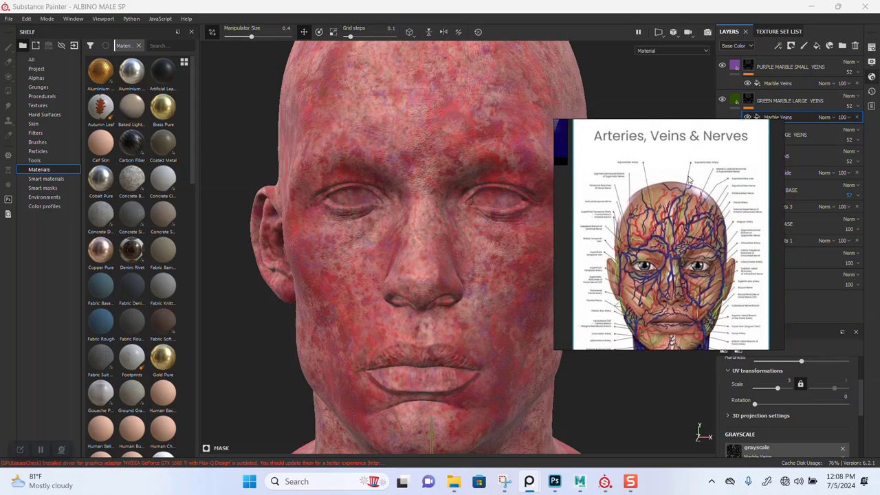
scroll(697, 242, "up", 4)
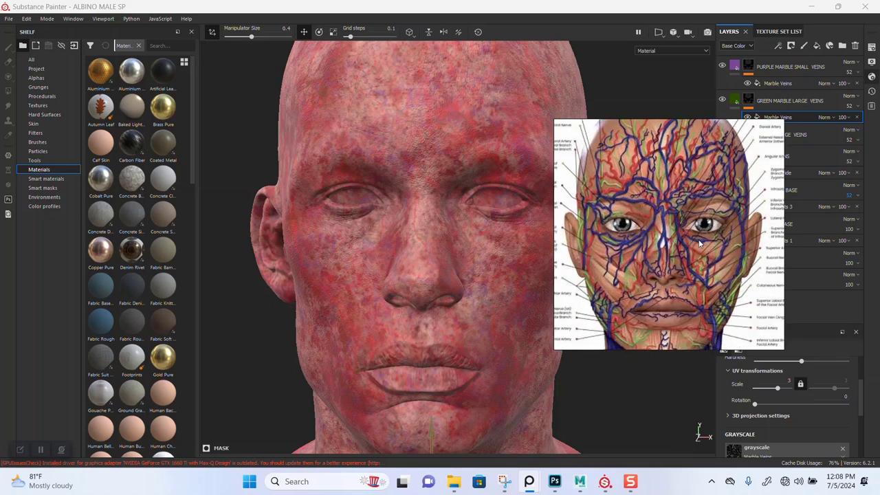
left_click_drag(700, 242, 775, 256)
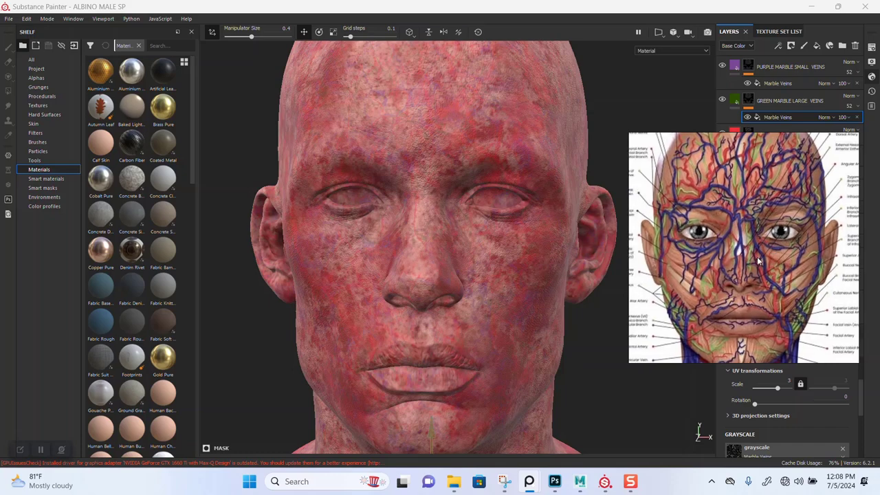
scroll(757, 257, "down", 2)
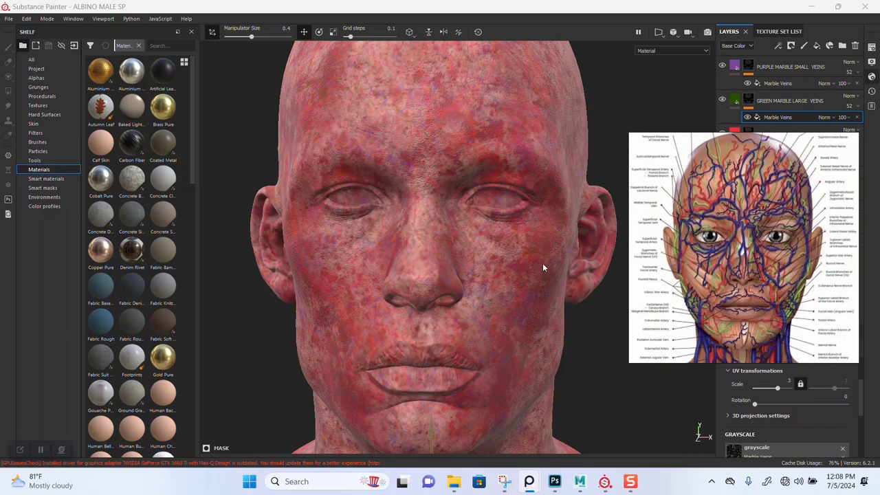
Compare the vein and spot colouring on the model's face with the vessel chart at several distances
middle_click_drag(534, 282, 526, 252, "alt")
right_click_drag(526, 252, 523, 266, "alt")
middle_click_drag(523, 270, 514, 272, "alt")
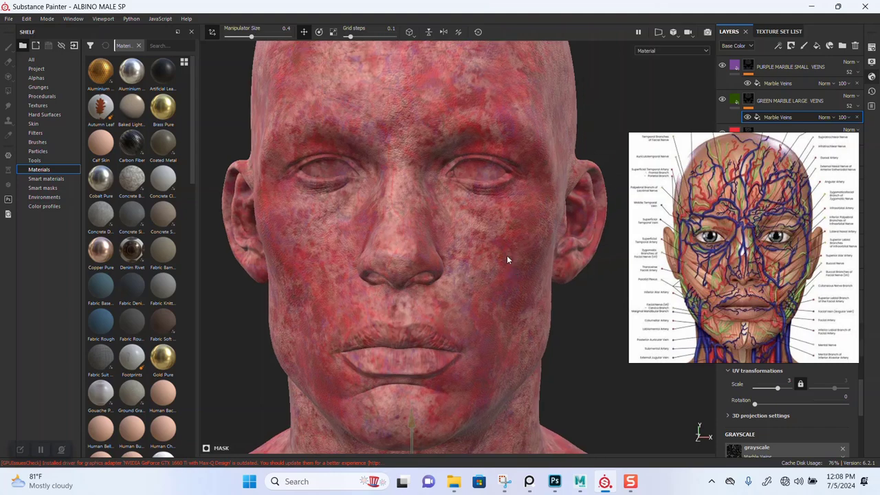
left_click_drag(507, 255, 484, 234, "alt")
mouse_move(485, 235)
right_mouse_down("alt")
mouse_move(484, 255)
mouse_move(482, 246)
right_mouse_up("alt")
middle_click_drag(482, 247, 484, 240, "alt")
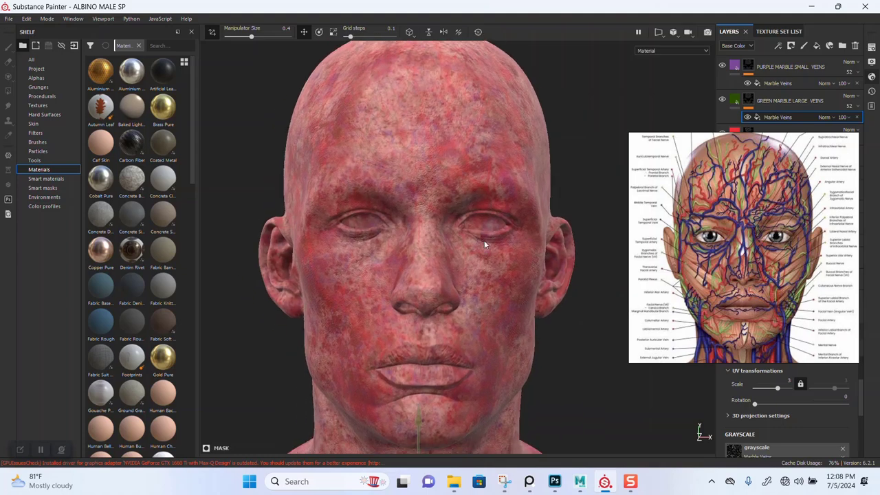
mouse_move(484, 240)
left_mouse_down("alt")
mouse_move(534, 248)
mouse_move(485, 240)
left_mouse_up("alt")
right_click_drag(486, 240, 479, 230, "alt")
middle_click_drag(473, 228, 460, 234, "alt")
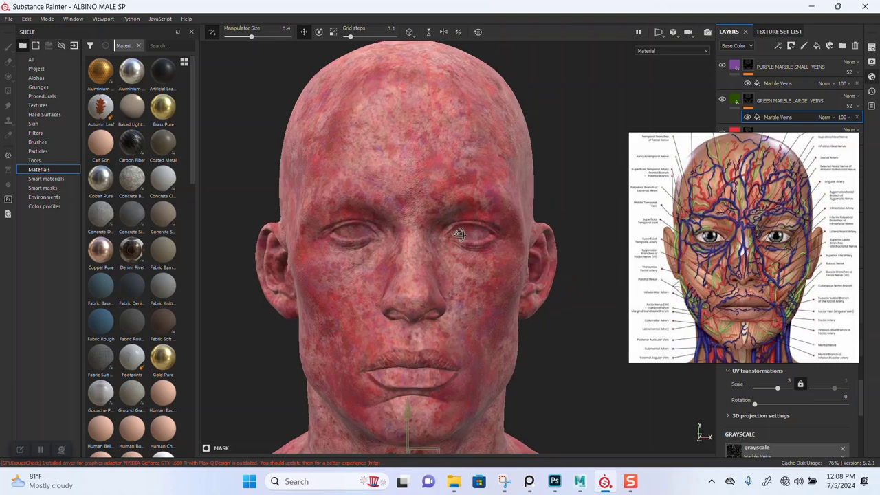
left_click_drag(461, 234, 457, 248, "alt")
right_click_drag(457, 248, 461, 274, "alt")
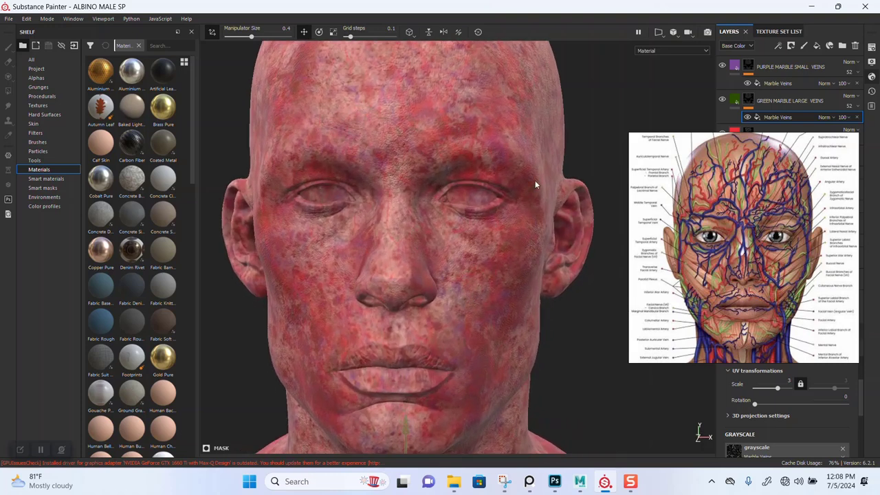
Show the forehead part of the vessel chart and examine the skin layers on the model's face and neck
mouse_move(716, 232)
middle_mouse_down()
mouse_move(721, 299)
mouse_move(713, 278)
middle_mouse_up()
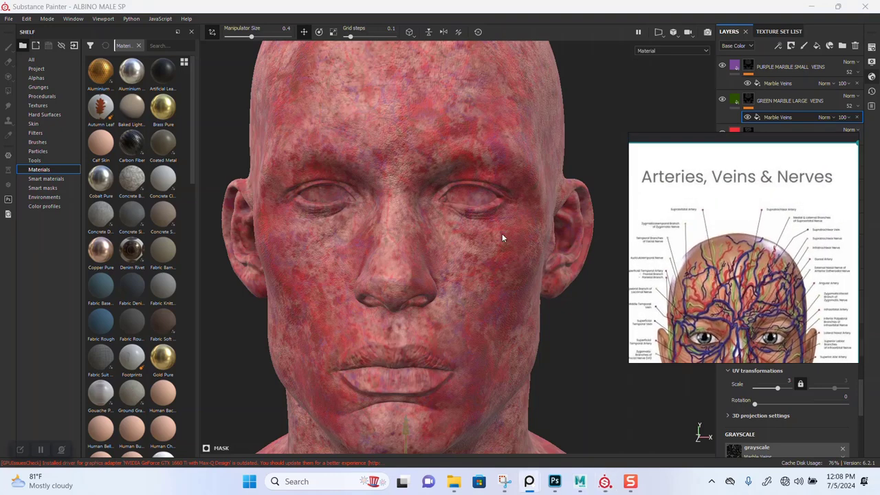
right_click_drag(462, 255, 449, 223, "alt")
middle_click_drag(445, 217, 450, 164, "alt")
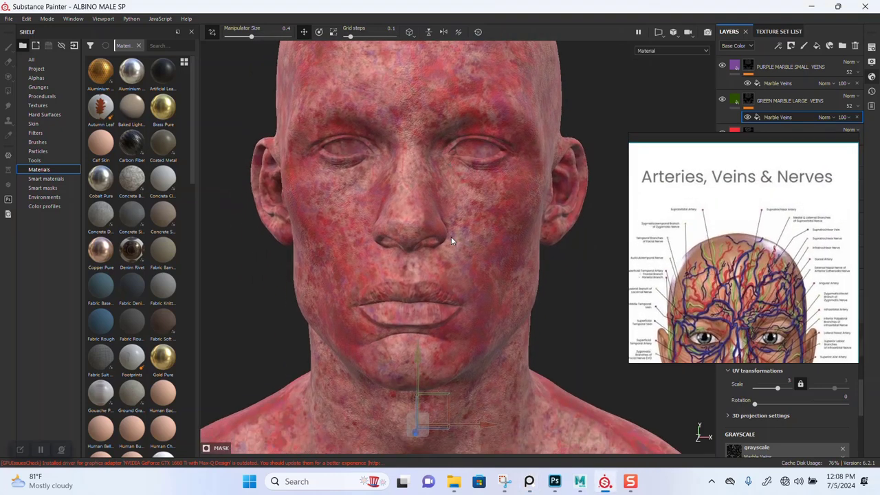
middle_click_drag(451, 237, 455, 204, "alt")
right_click_drag(455, 204, 462, 255, "alt")
mouse_move(462, 256)
left_mouse_down("alt")
mouse_move(464, 243)
mouse_move(469, 257)
left_mouse_up("alt")
right_click_drag(470, 257, 459, 226, "alt")
middle_click_drag(459, 226, 461, 253, "alt")
right_click_drag(461, 253, 450, 207, "alt")
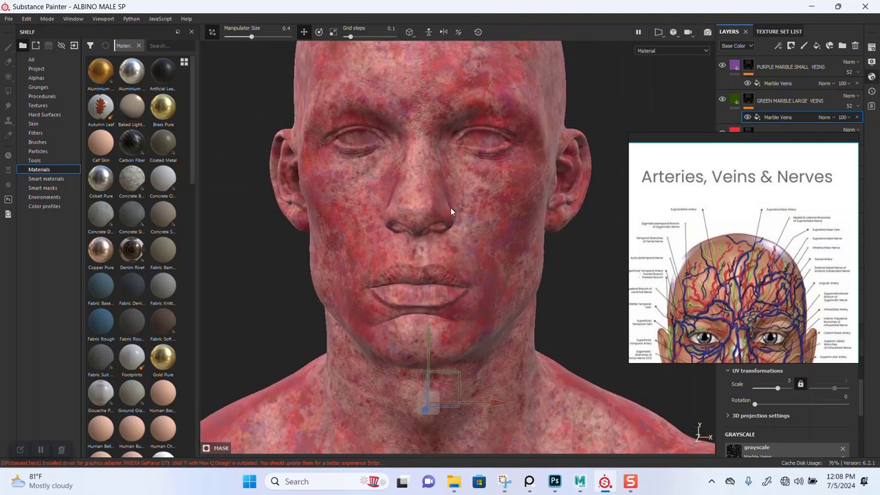
Find the albino portrait photos on the reference board and place them beside the head for comparison
scroll(675, 243, "down", 10)
right_click_drag(739, 266, 642, 251)
middle_click_drag(642, 252, 706, 178)
scroll(635, 233, "up", 3)
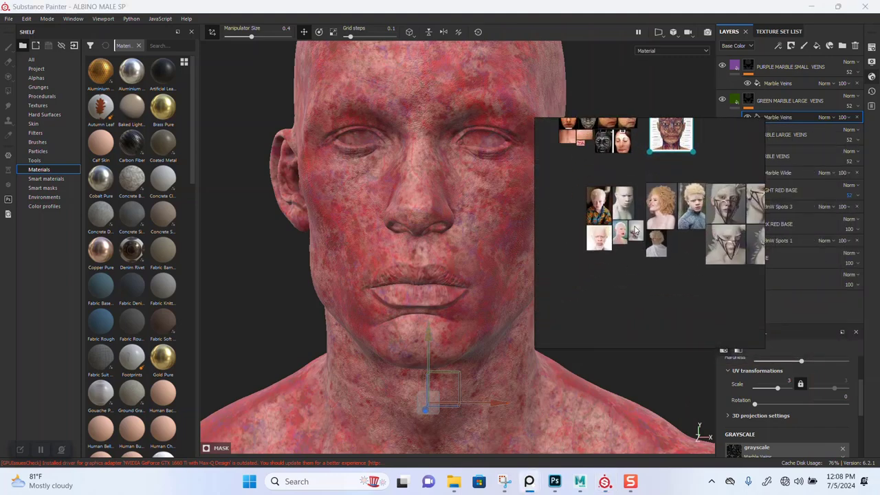
scroll(642, 254, "up", 5)
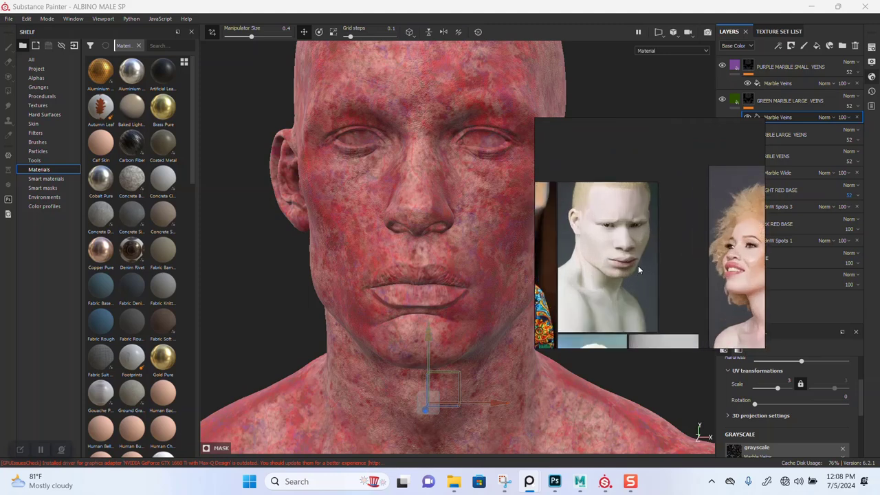
middle_click_drag(638, 265, 668, 243)
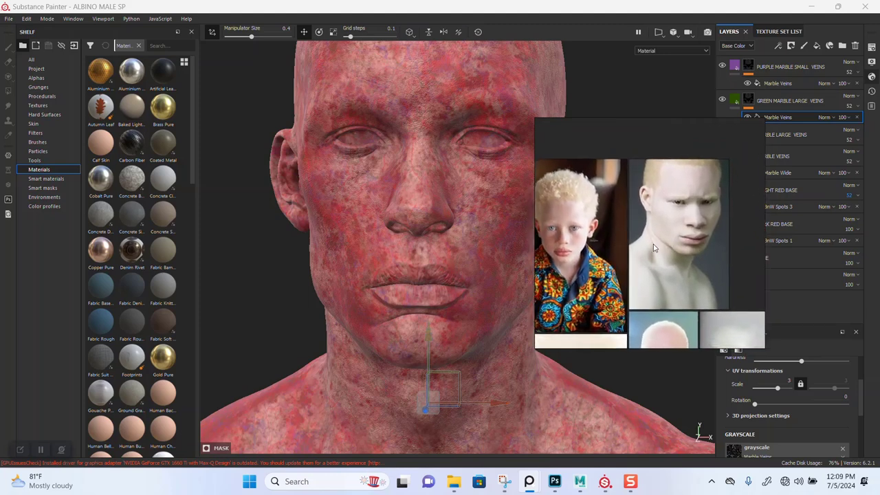
left_click_drag(654, 248, 660, 250)
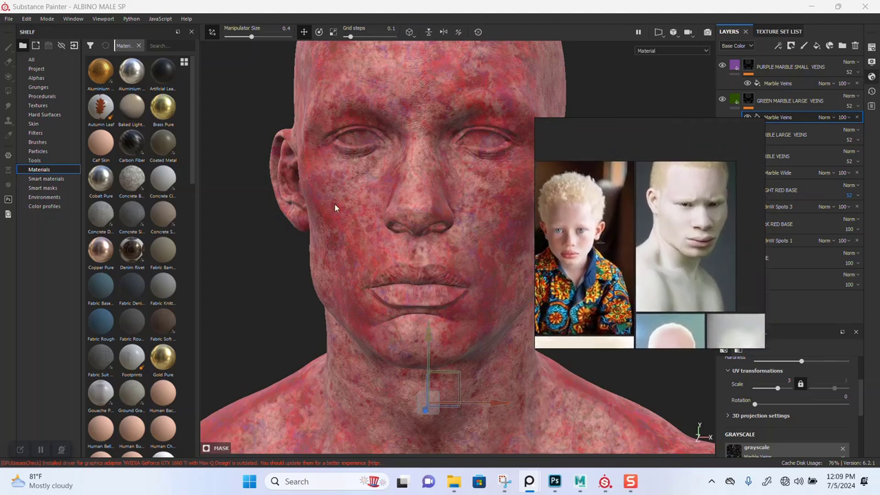